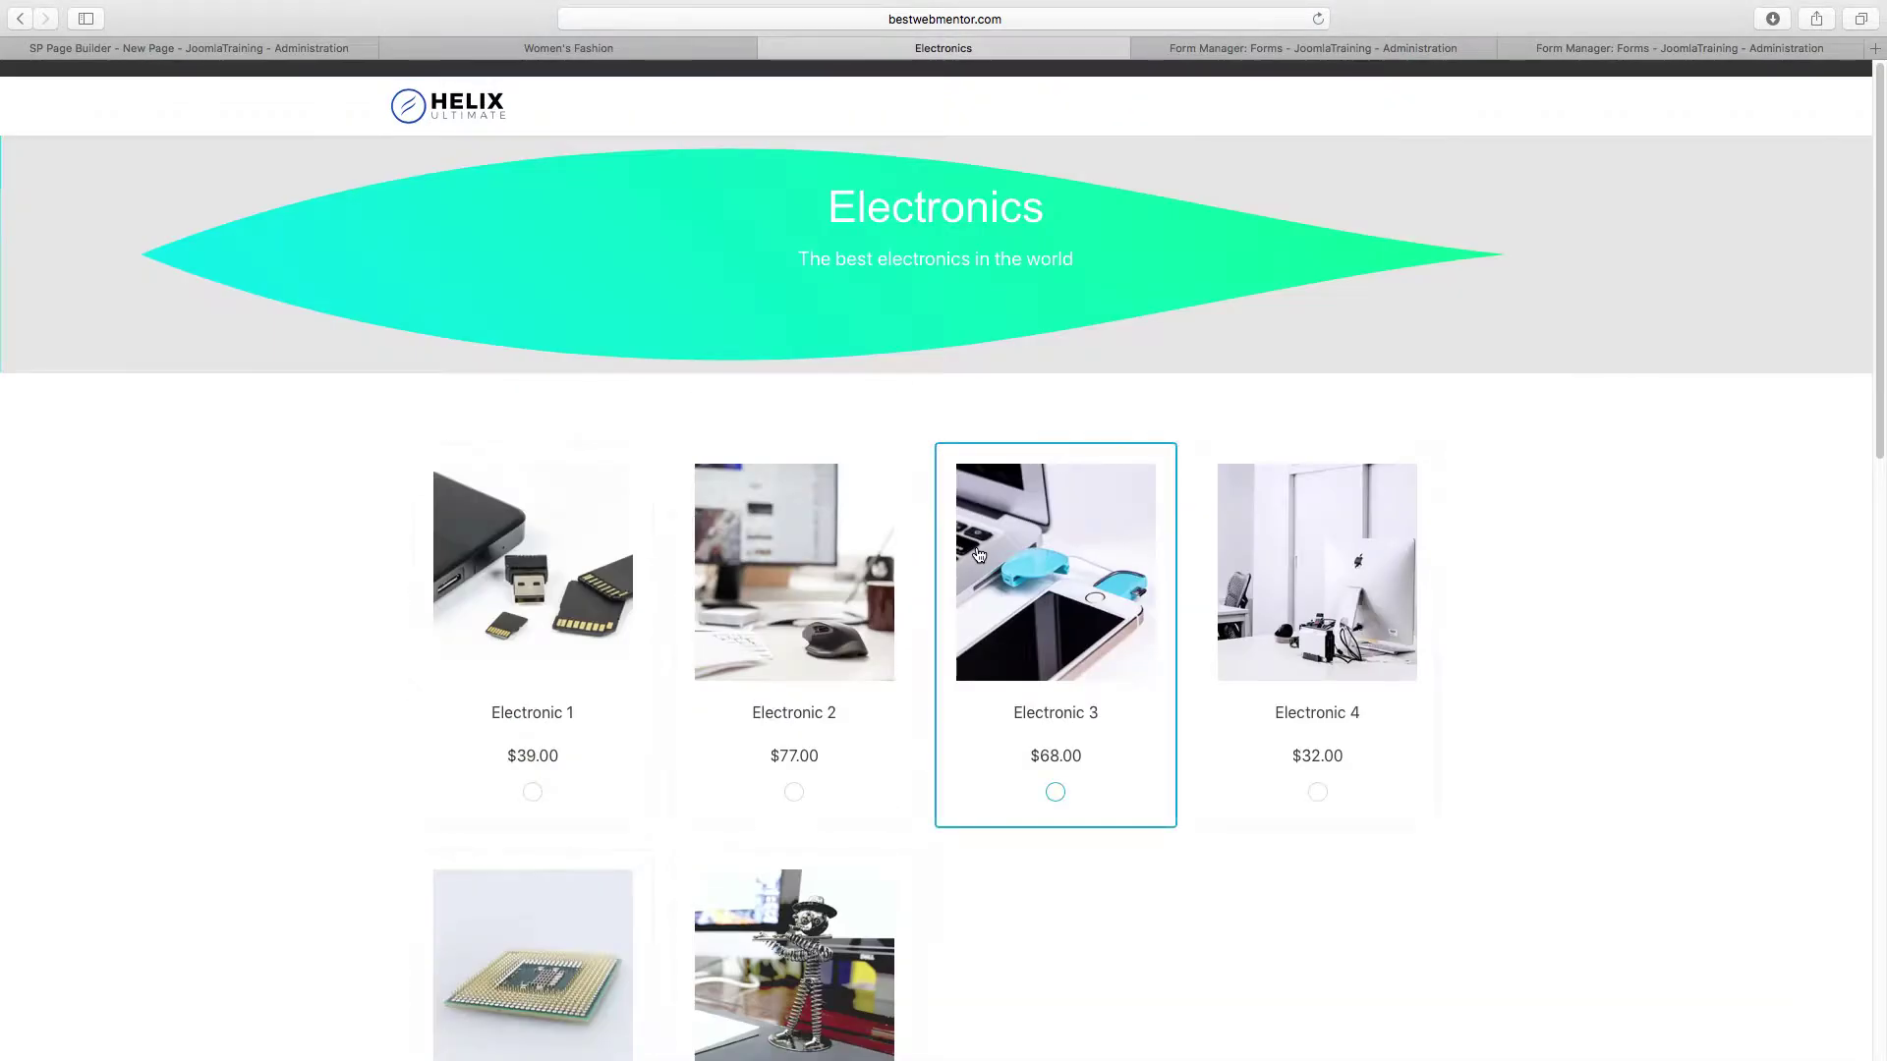
Step: Close the Women's Fashion tab and retitle the builder page to Electronics
{"action": "left_click", "coordinate": [571, 48]}
{"action": "left_click", "coordinate": [388, 49]}
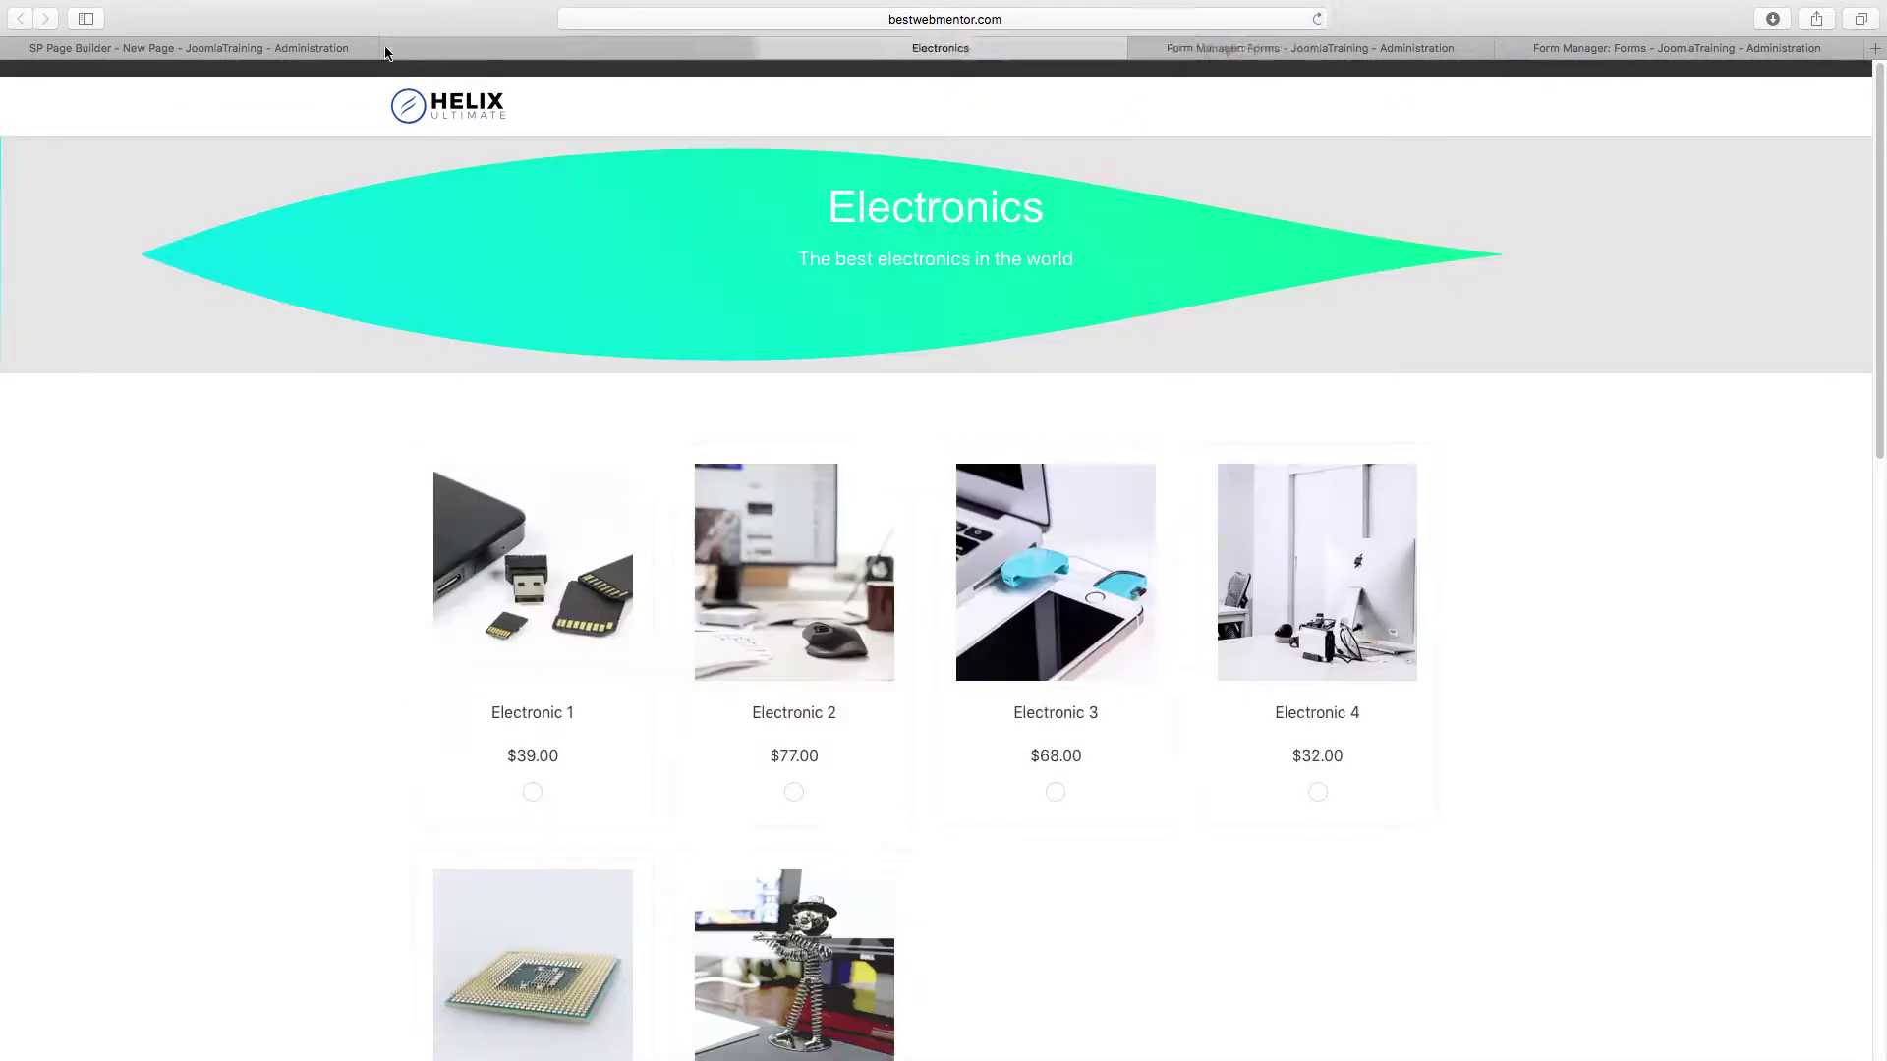
{"action": "left_click", "coordinate": [285, 45]}
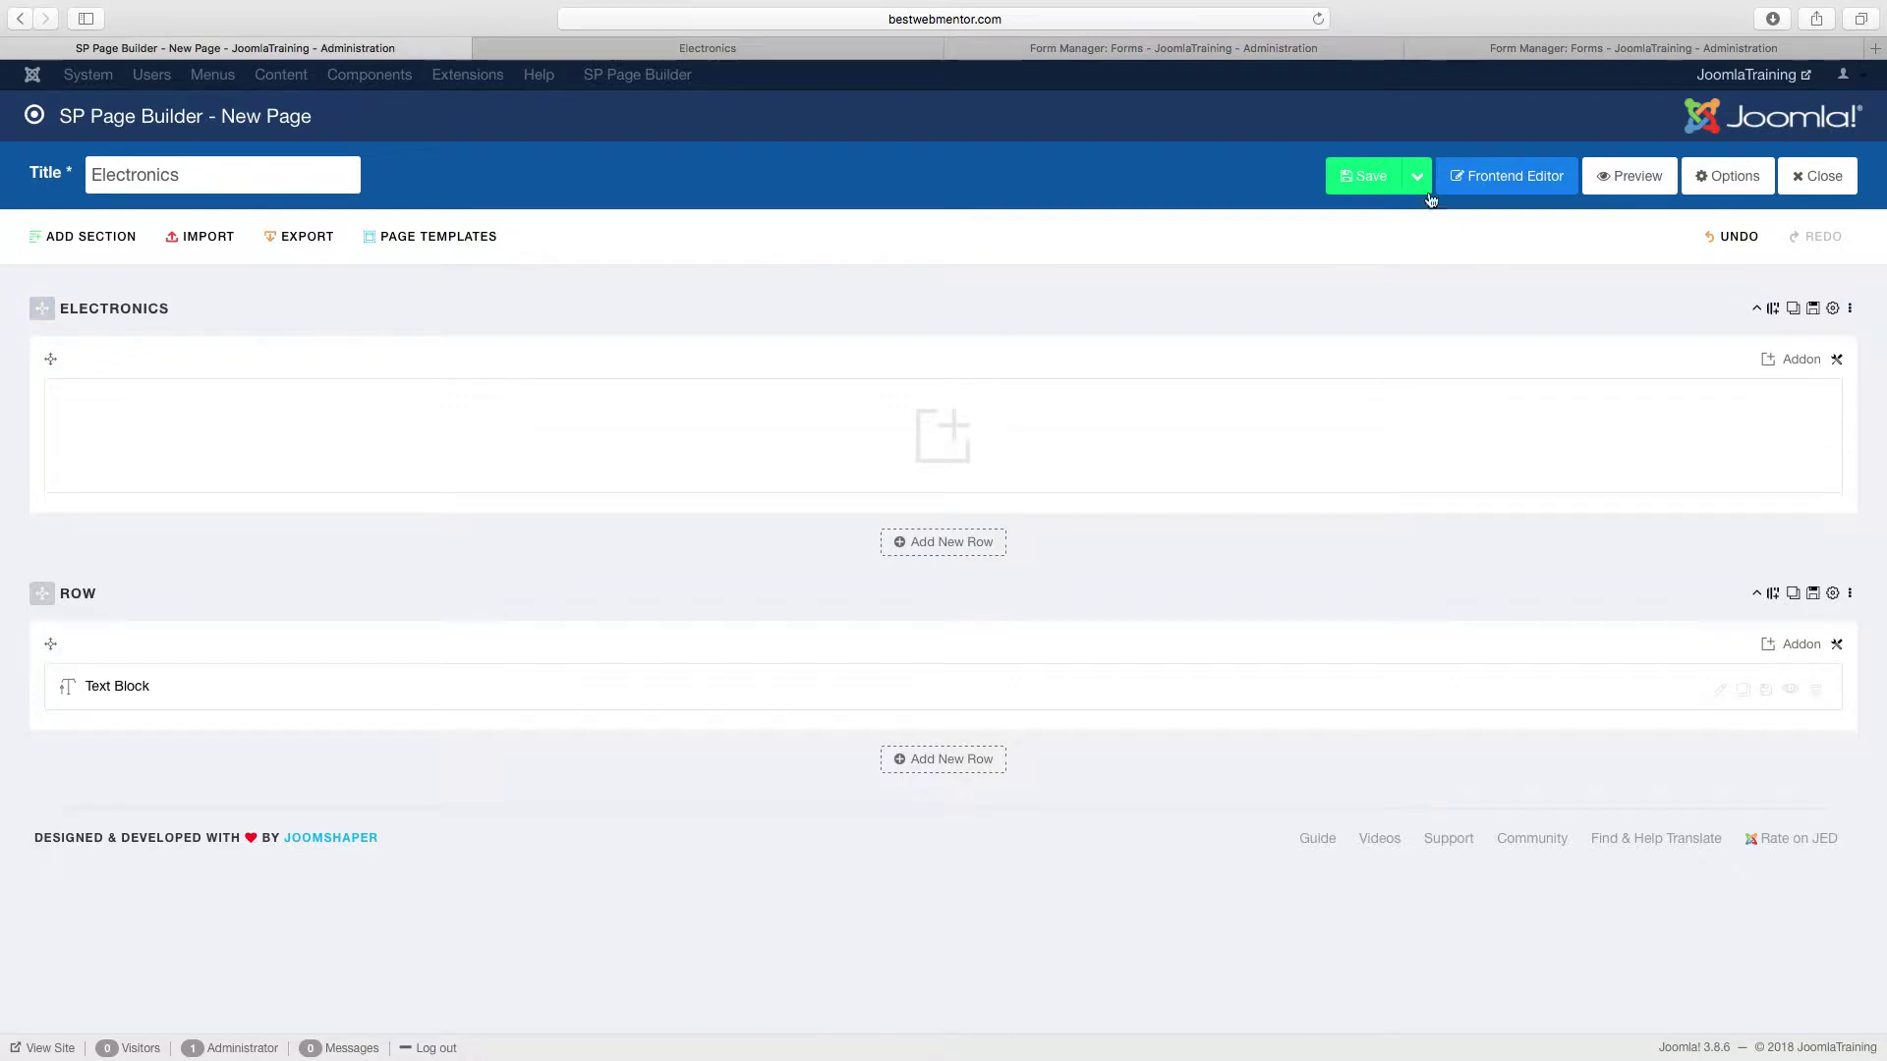
{"action": "double_click", "coordinate": [161, 173]}
{"action": "type", "text": "Music"}
{"action": "double_click", "coordinate": [198, 185]}
{"action": "type", "text": "Elec"}
Step: Set product32.jpg as the page's Open Graph image, apply, and save the Electronics page
{"action": "left_click", "coordinate": [1727, 183]}
{"action": "left_click", "coordinate": [700, 562]}
{"action": "left_click", "coordinate": [912, 303]}
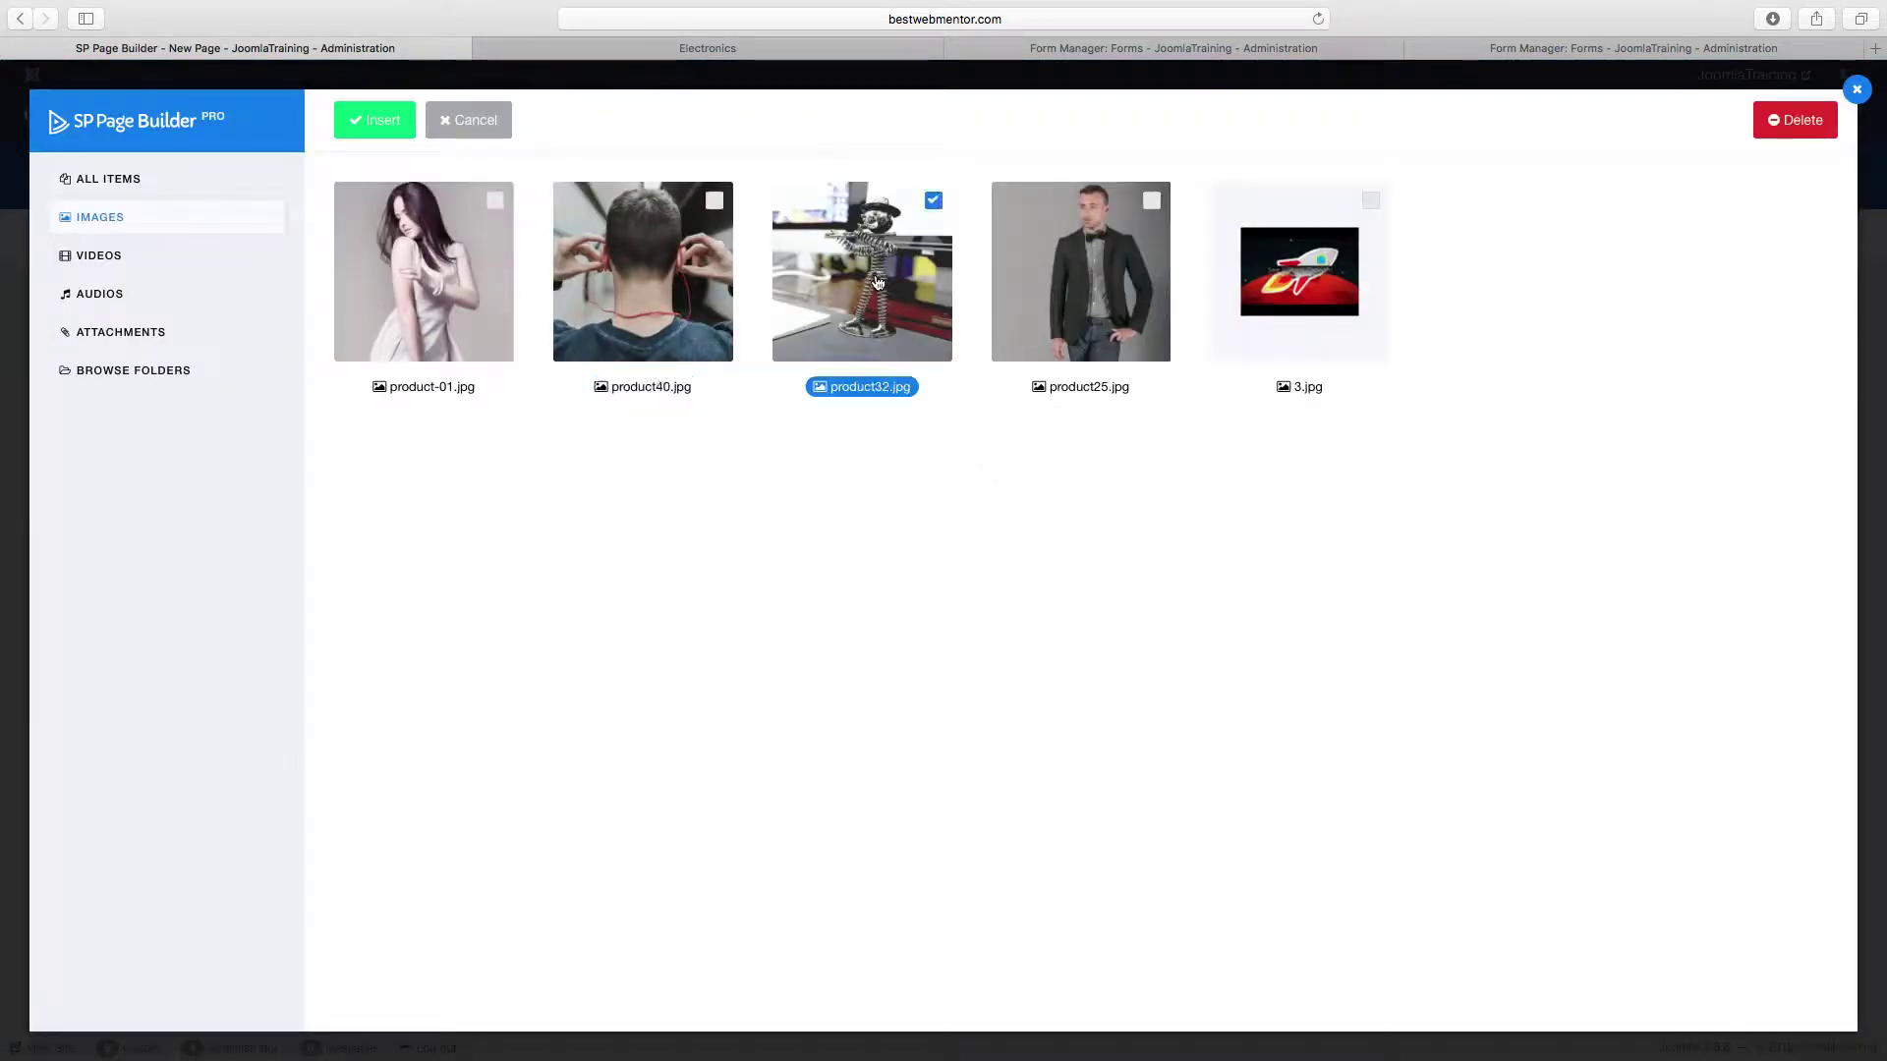
{"action": "left_click", "coordinate": [383, 128]}
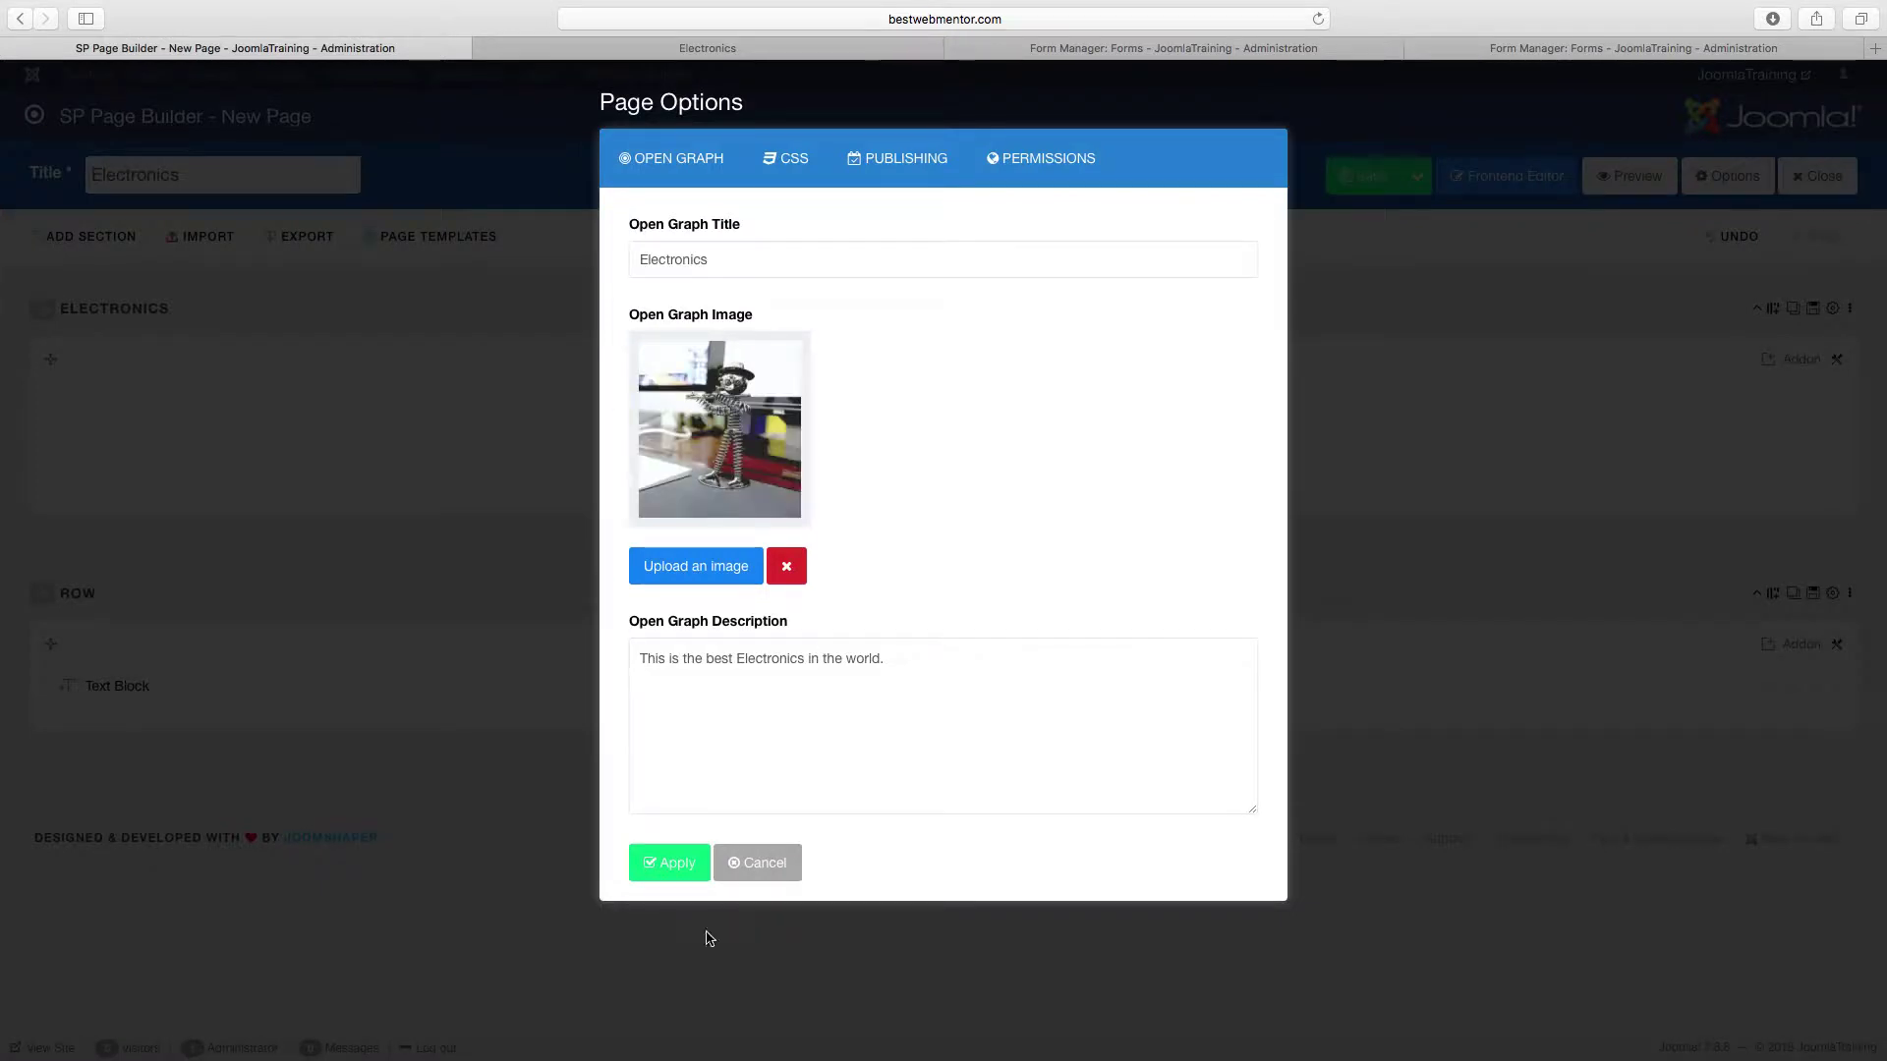
{"action": "left_click", "coordinate": [685, 866]}
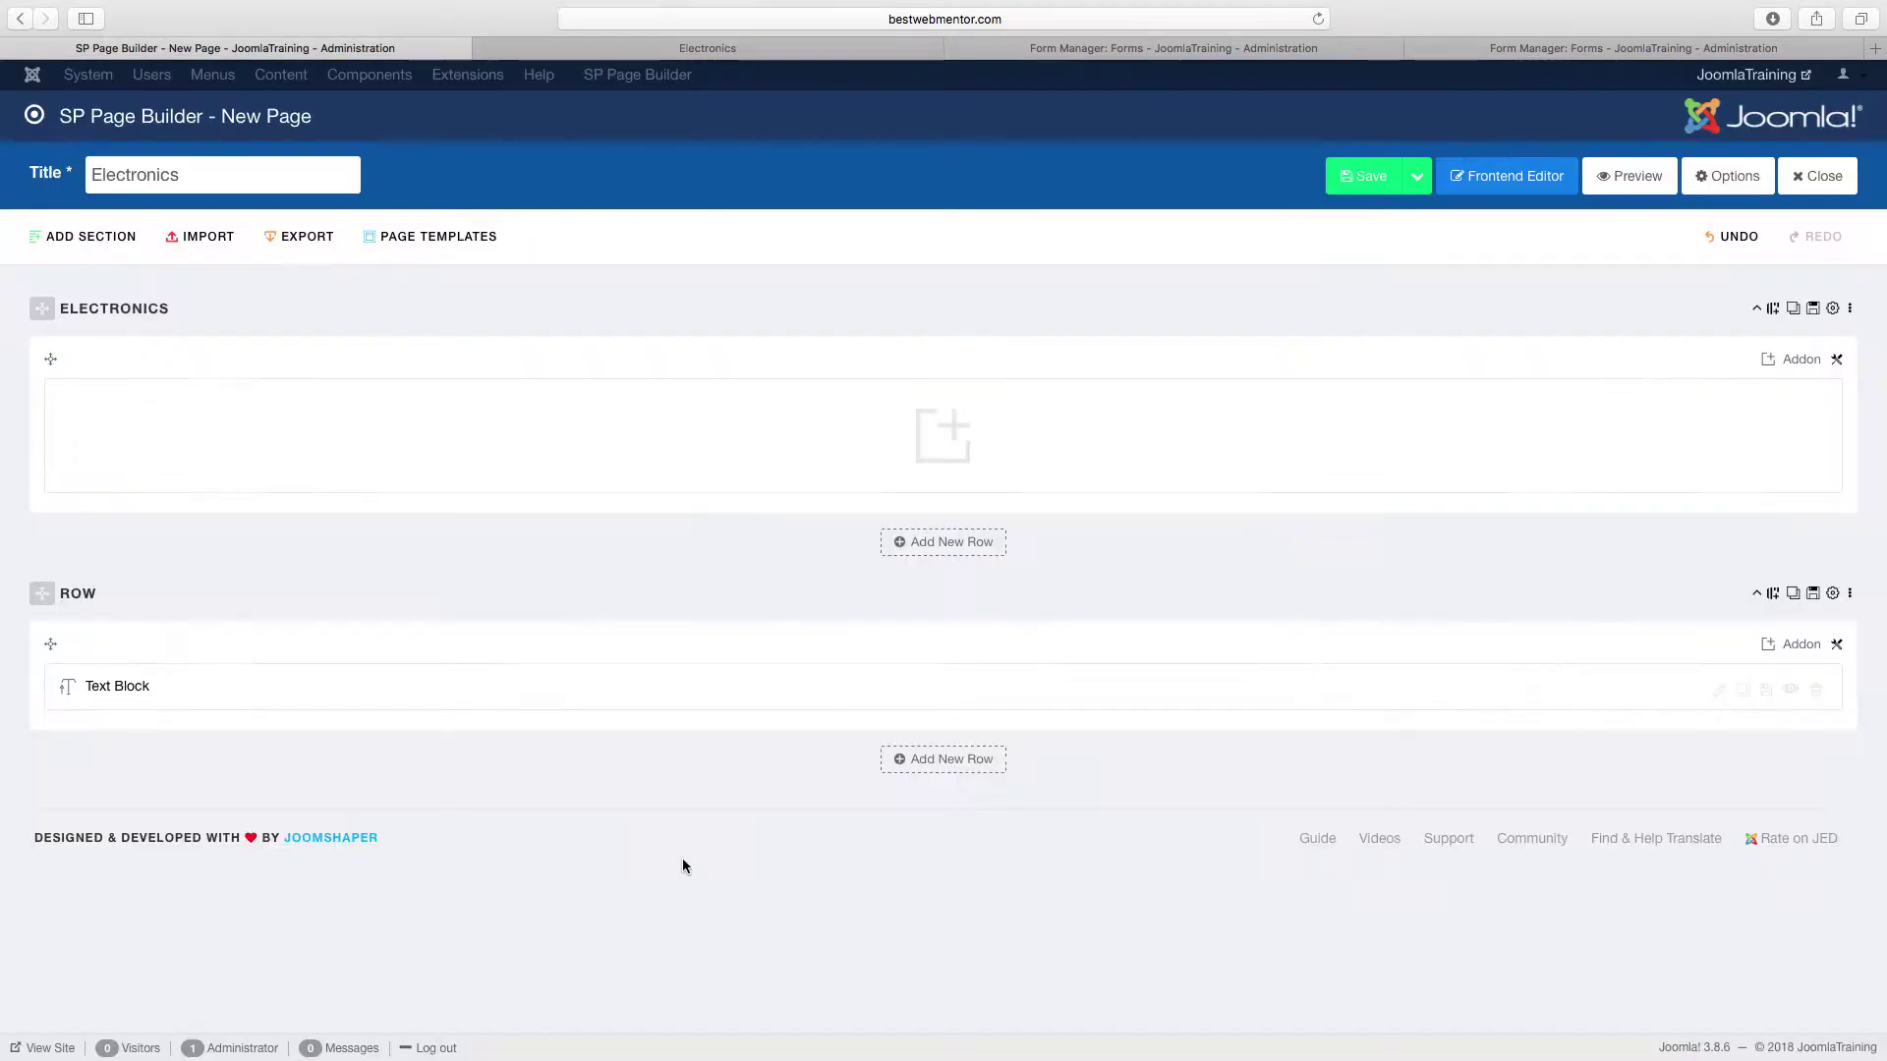
{"action": "left_click", "coordinate": [1364, 177]}
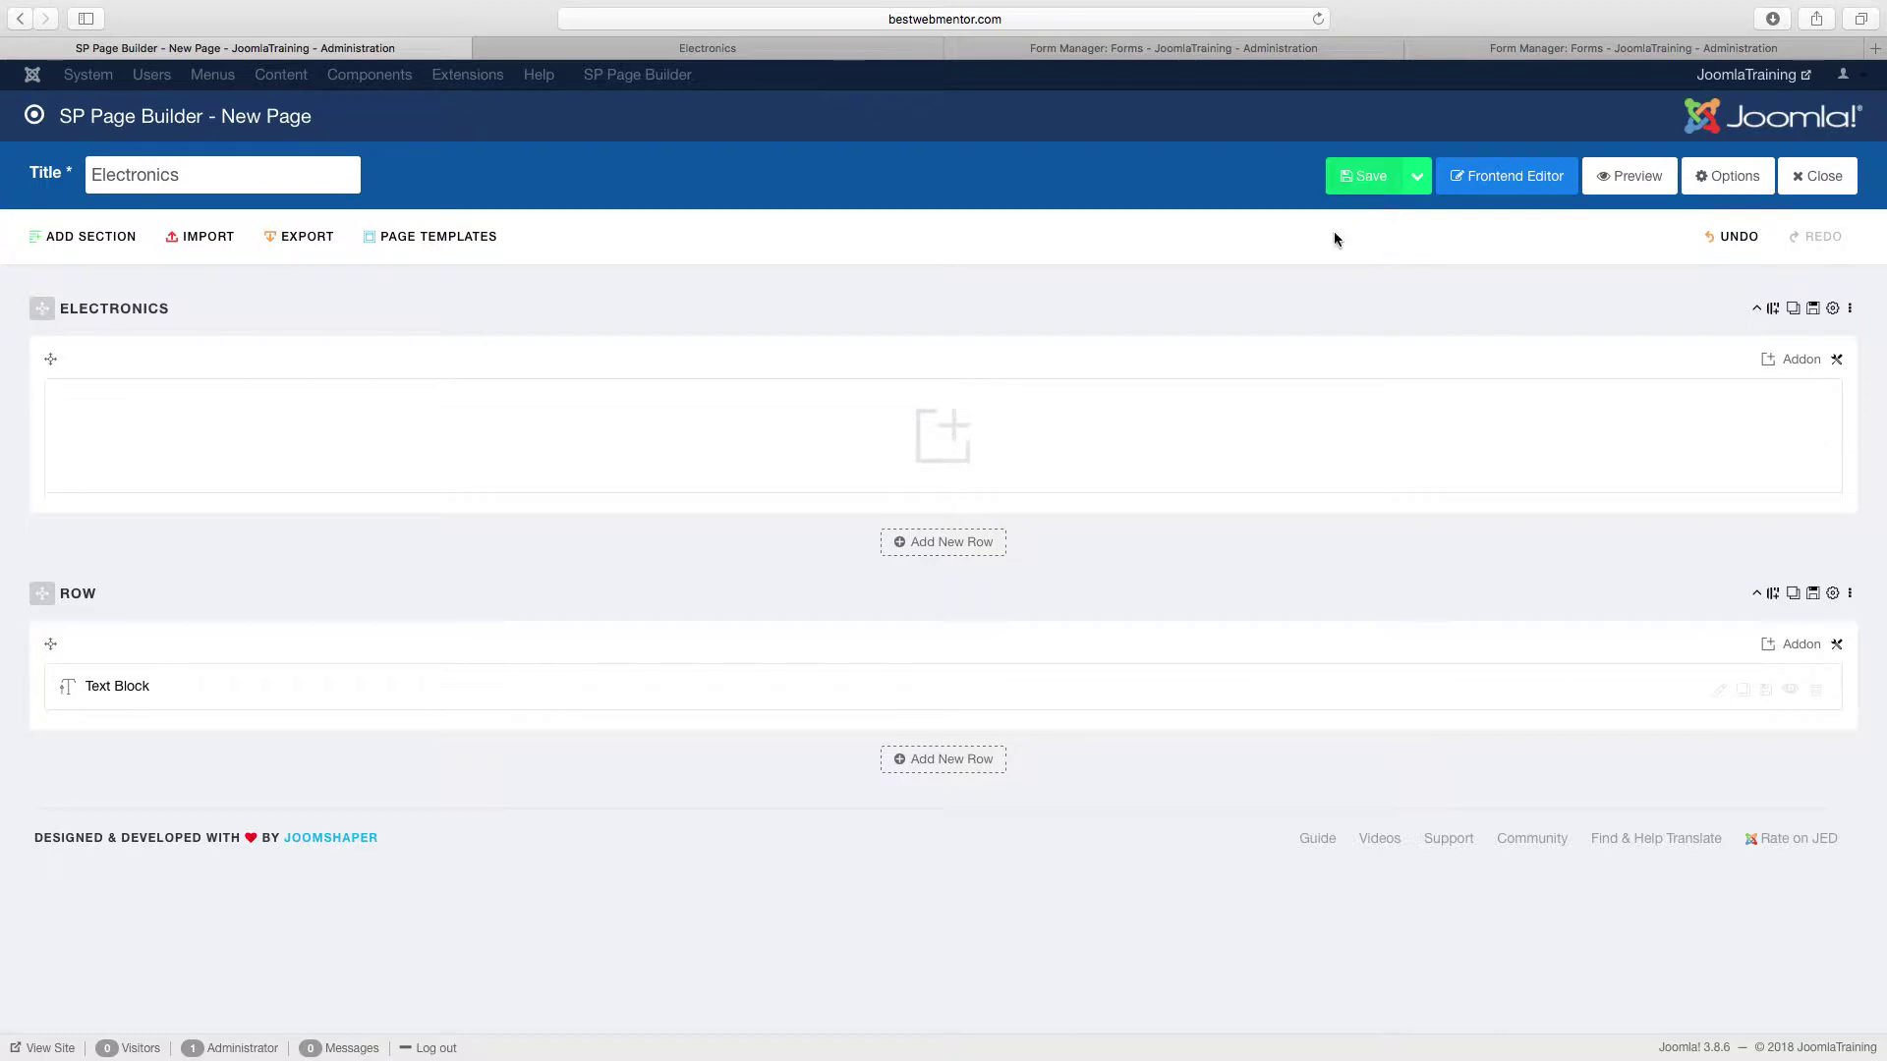
{"action": "left_click", "coordinate": [1366, 176]}
Step: Check the live Electronics page, then change the builder page title to Music
{"action": "left_click", "coordinate": [803, 49]}
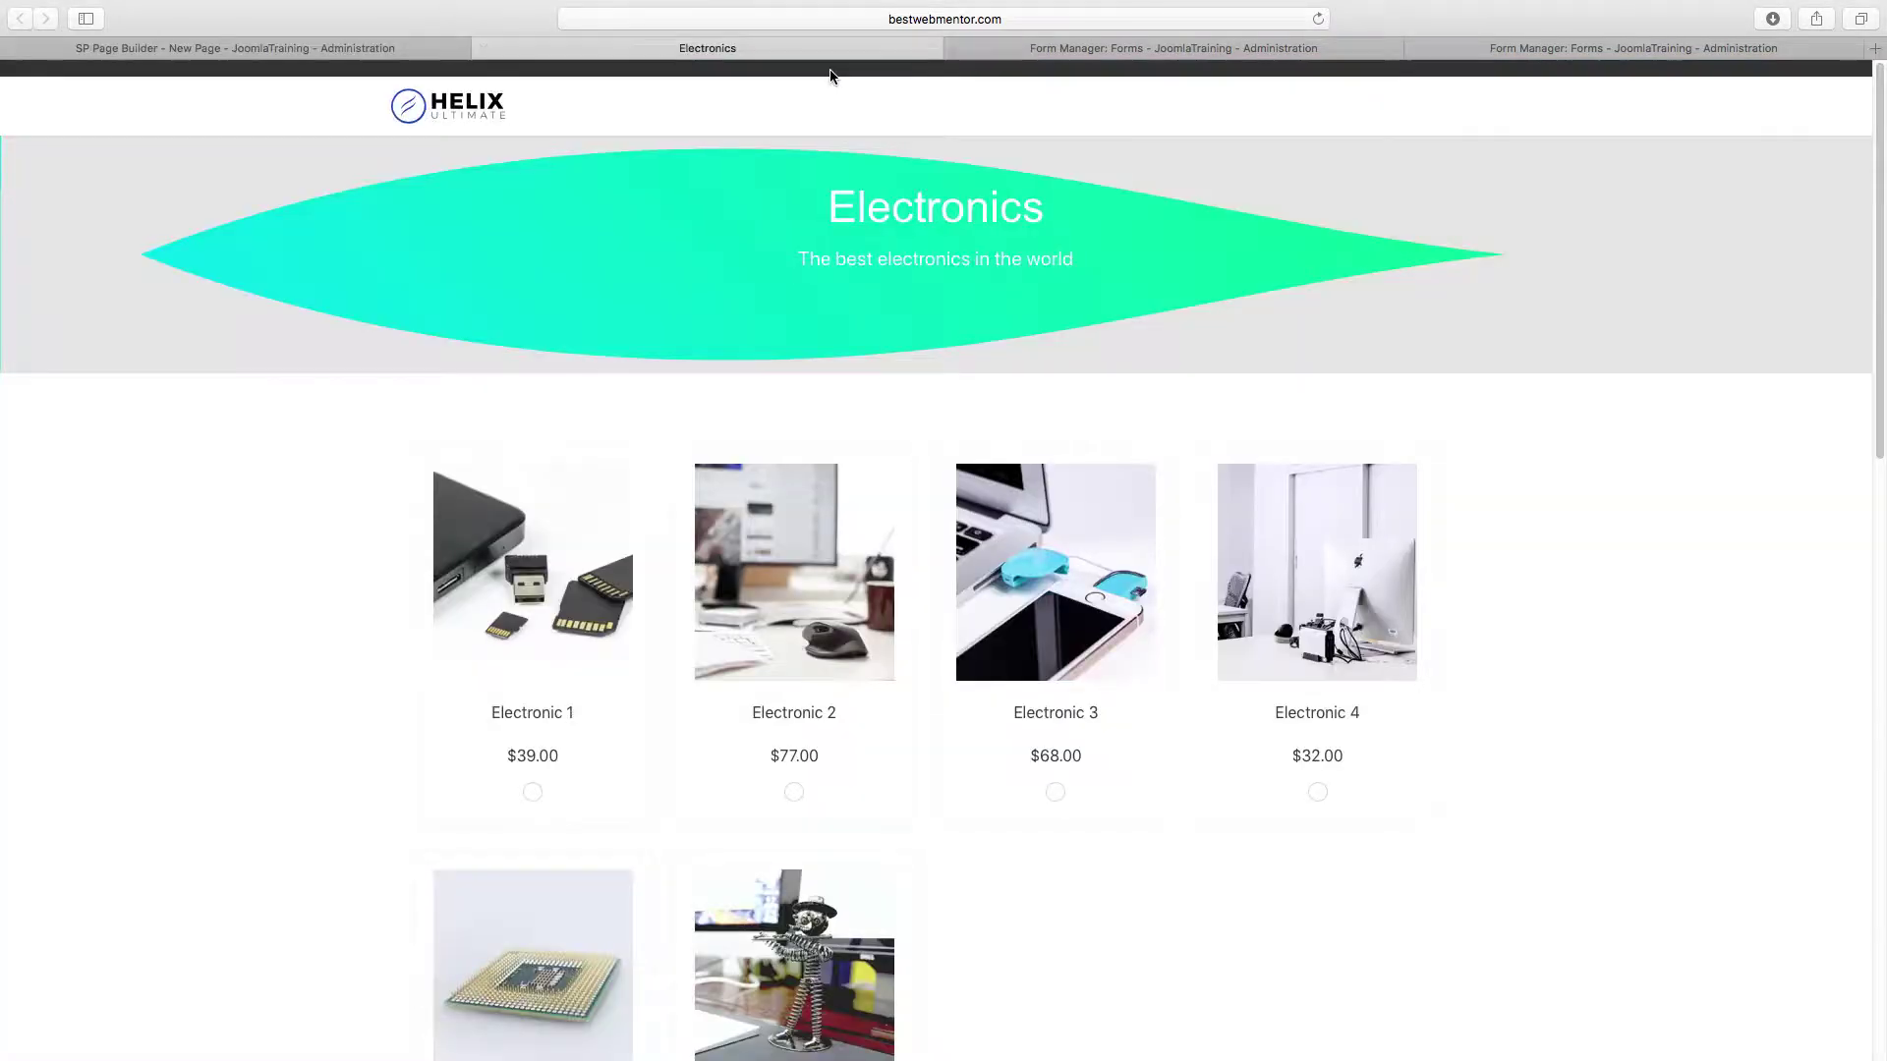
{"action": "left_click", "coordinate": [357, 53]}
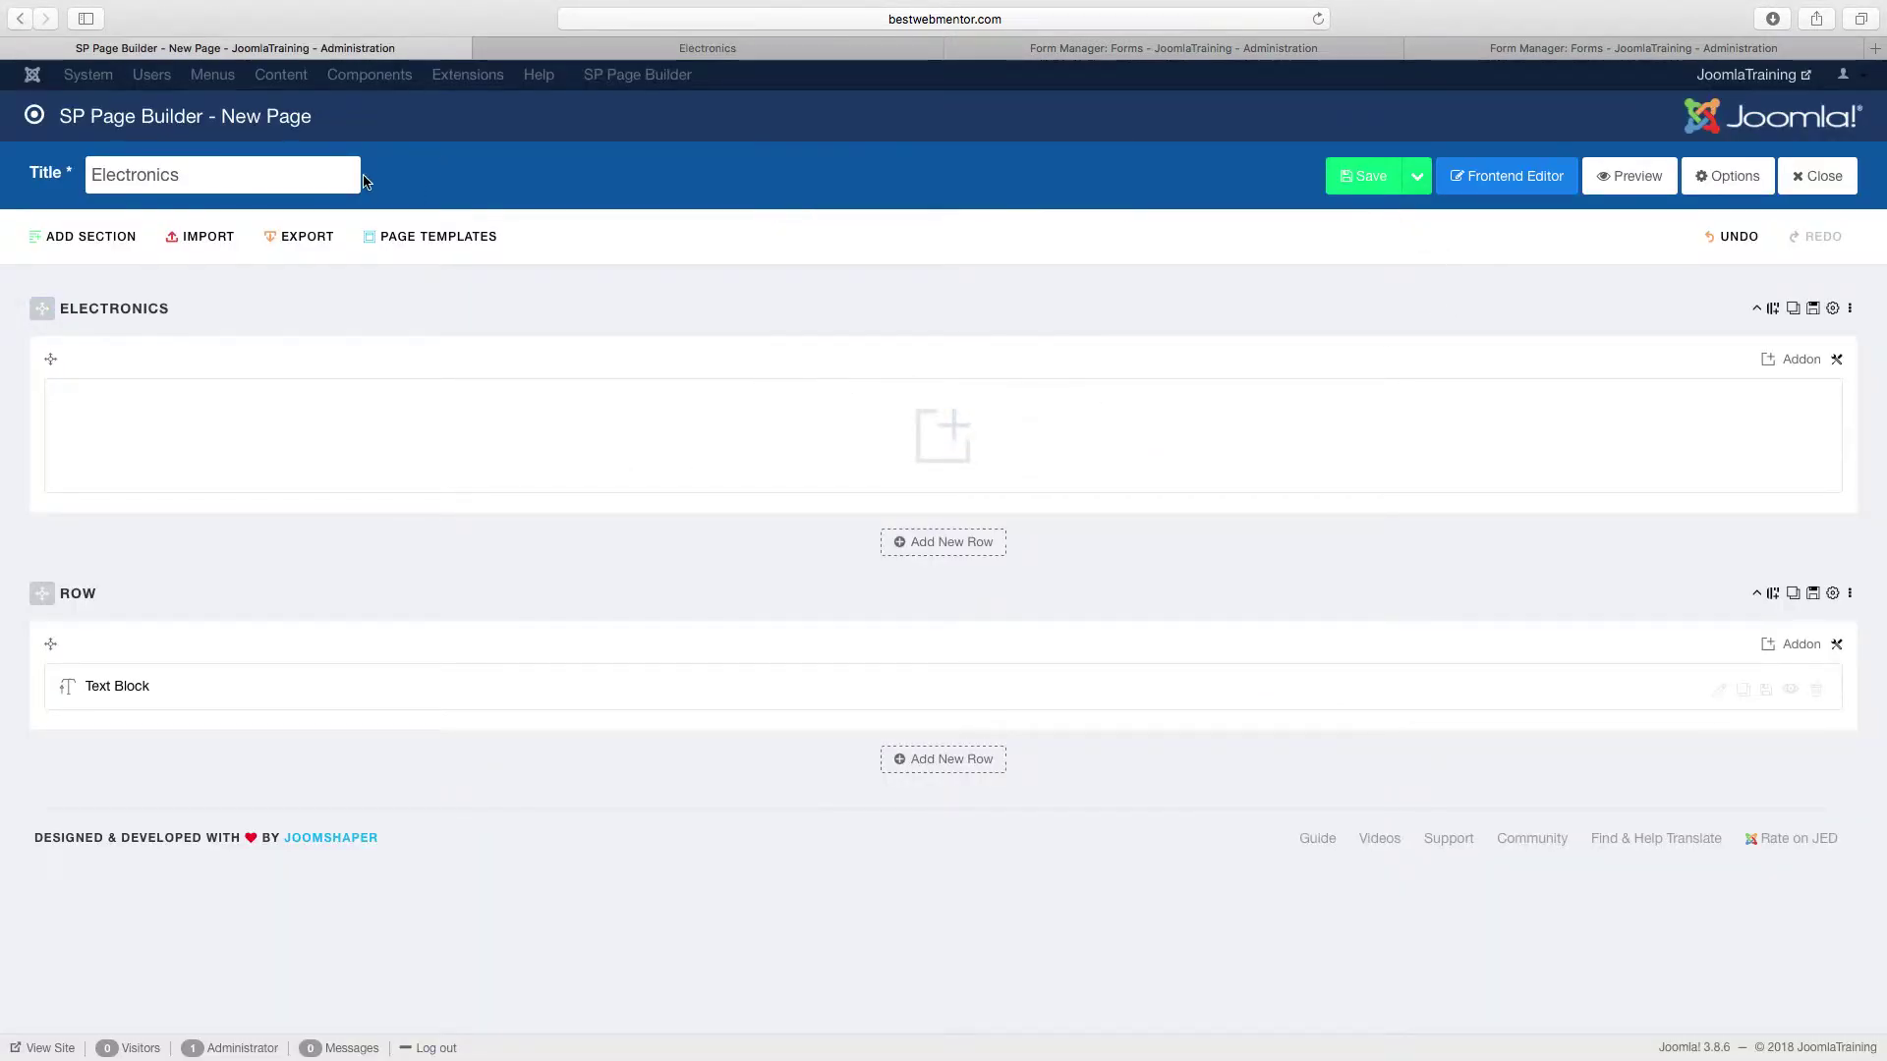
{"action": "double_click", "coordinate": [303, 174]}
{"action": "type", "text": "Music"}
Step: Change the Open Graph title to Music and replace Electronics with Music in the description
{"action": "left_click", "coordinate": [1728, 176]}
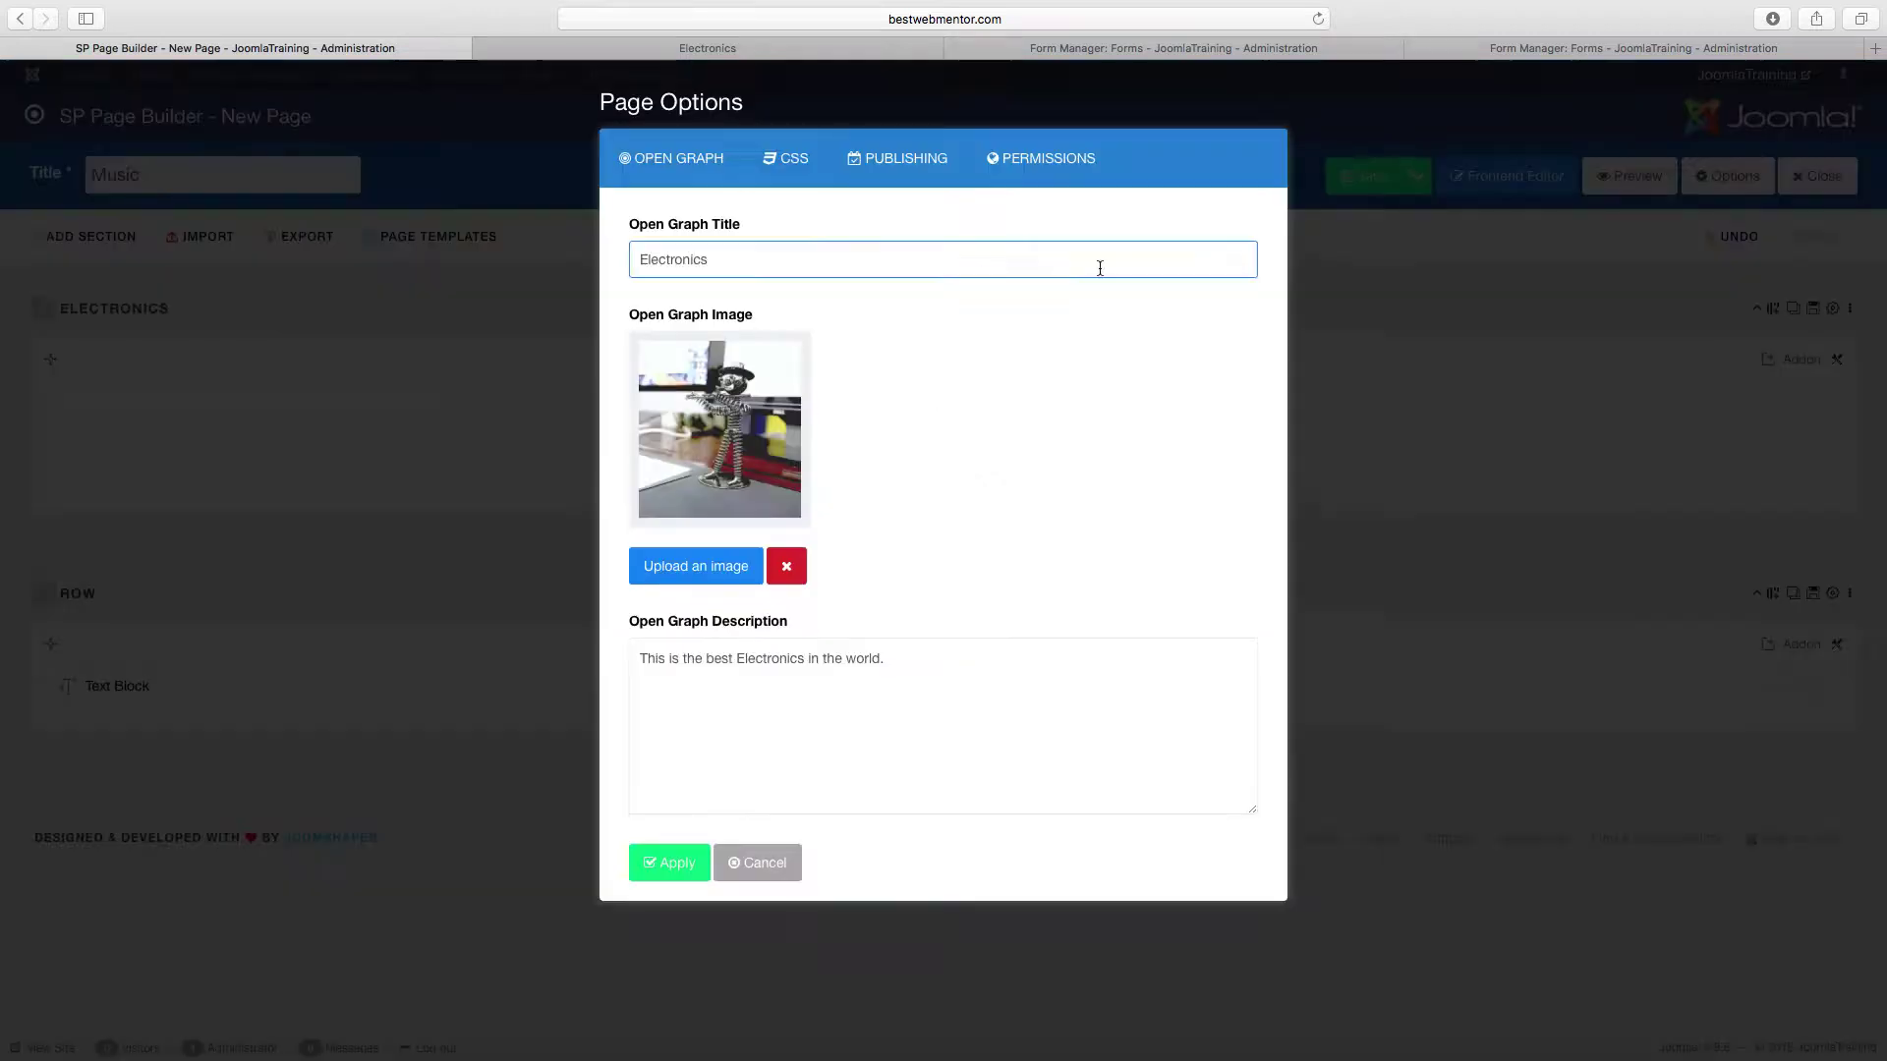
{"action": "double_click", "coordinate": [881, 273]}
{"action": "type", "text": "Music"}
{"action": "double_click", "coordinate": [881, 272]}
{"action": "key", "text": "super+c"}
{"action": "left_click", "coordinate": [750, 668]}
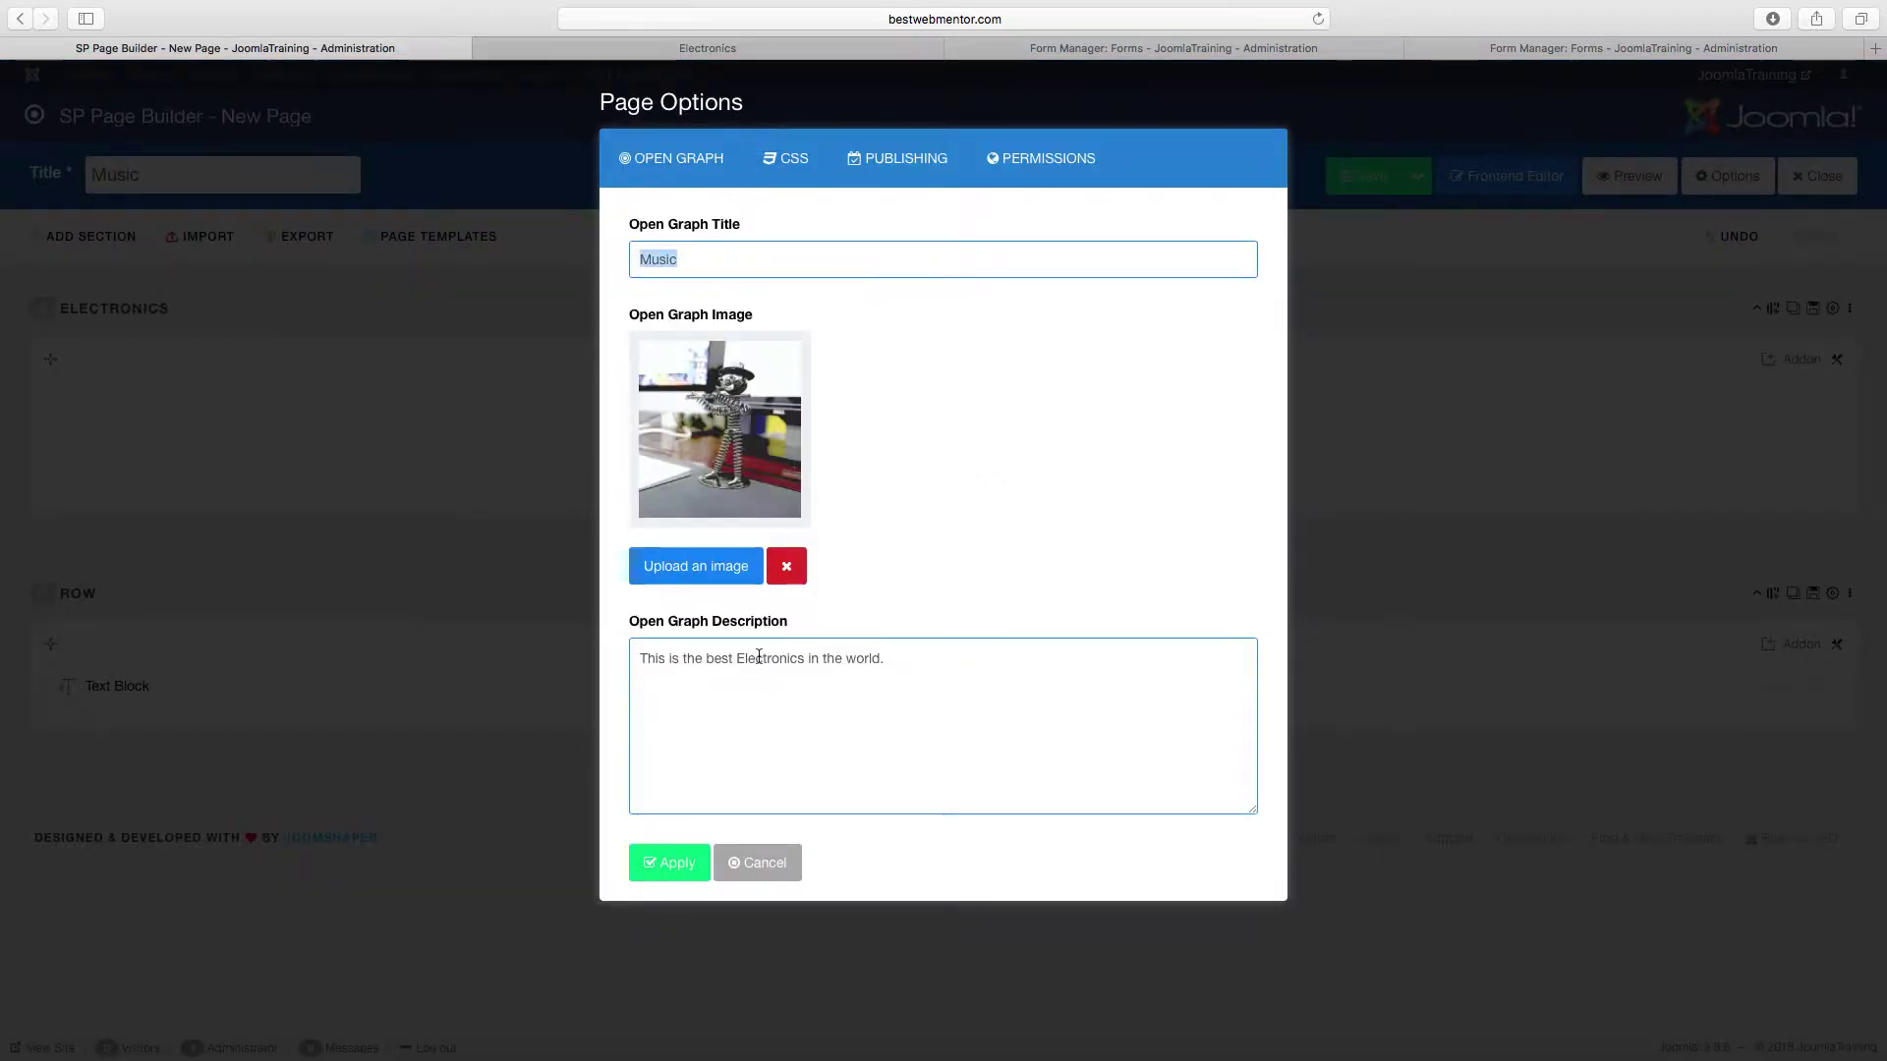
{"action": "double_click", "coordinate": [771, 657]}
{"action": "key", "text": "super+v"}
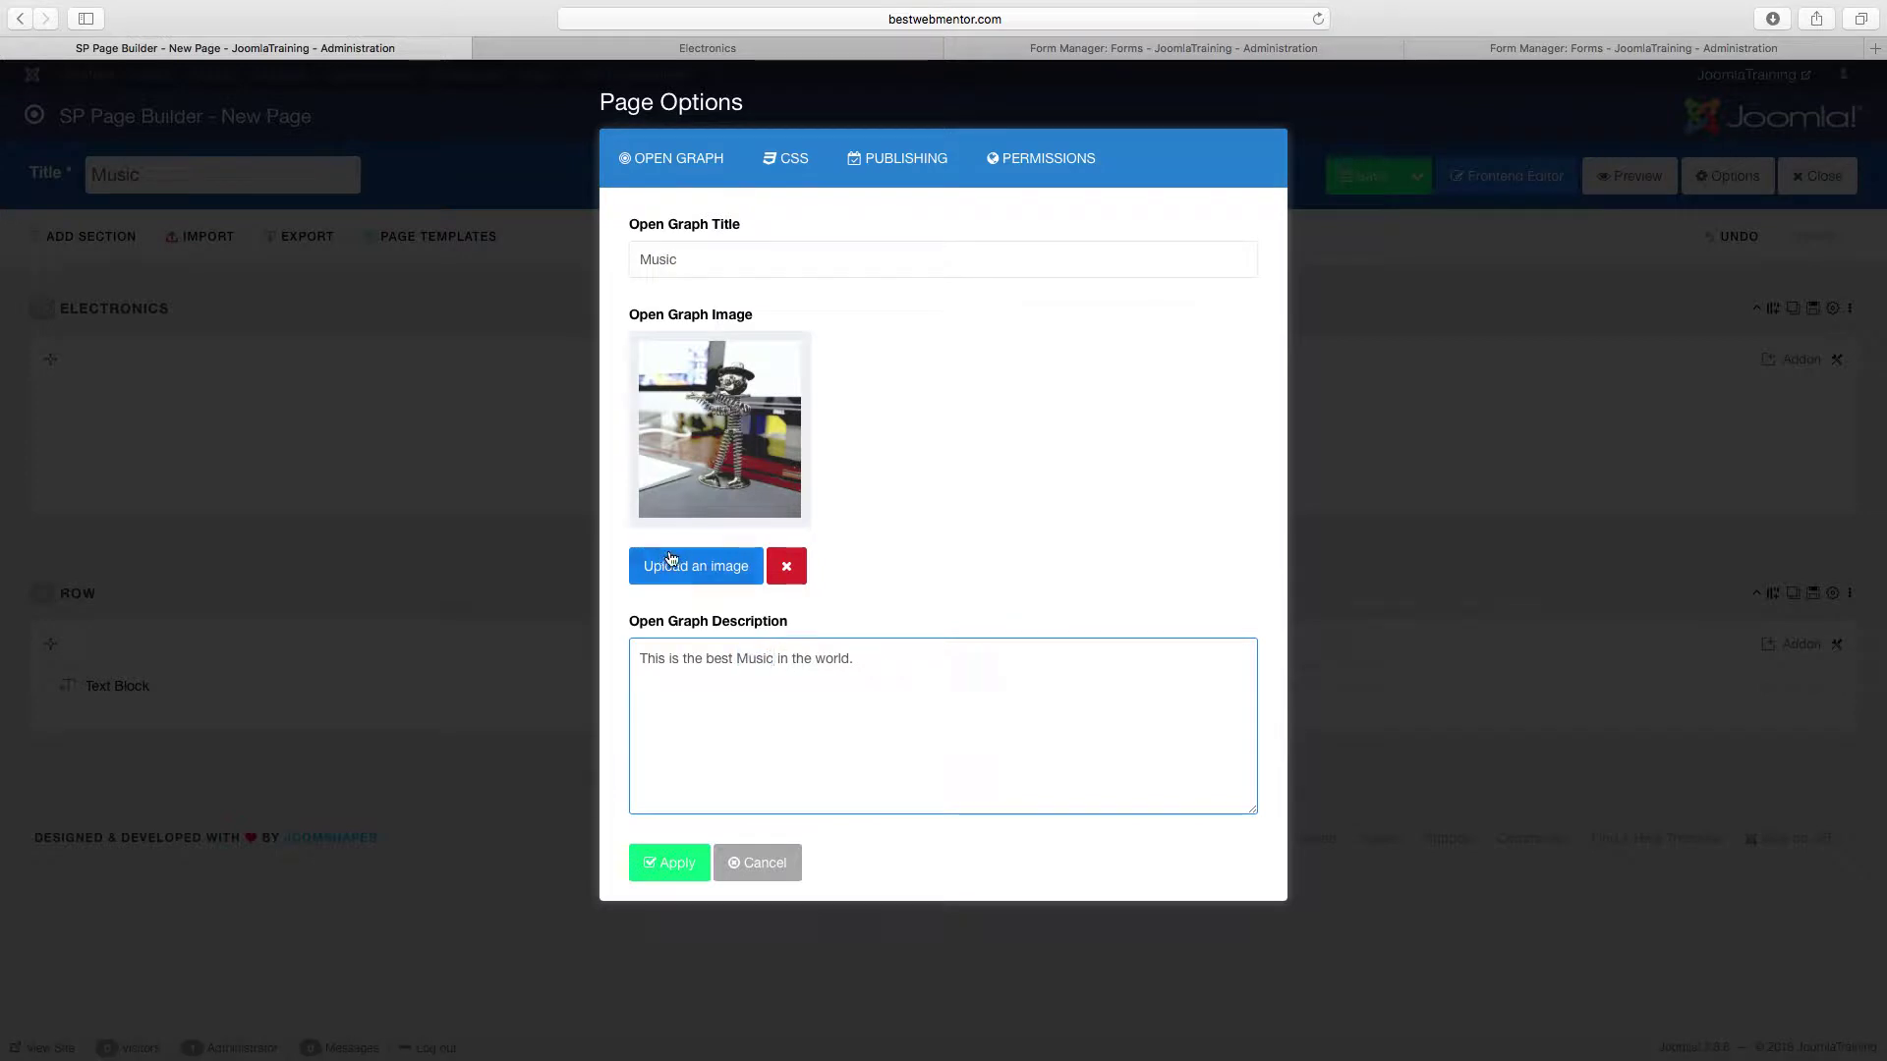
Step: Insert product40.jpg as the Open Graph image and apply the page options
{"action": "left_click", "coordinate": [692, 565]}
{"action": "left_click", "coordinate": [703, 288]}
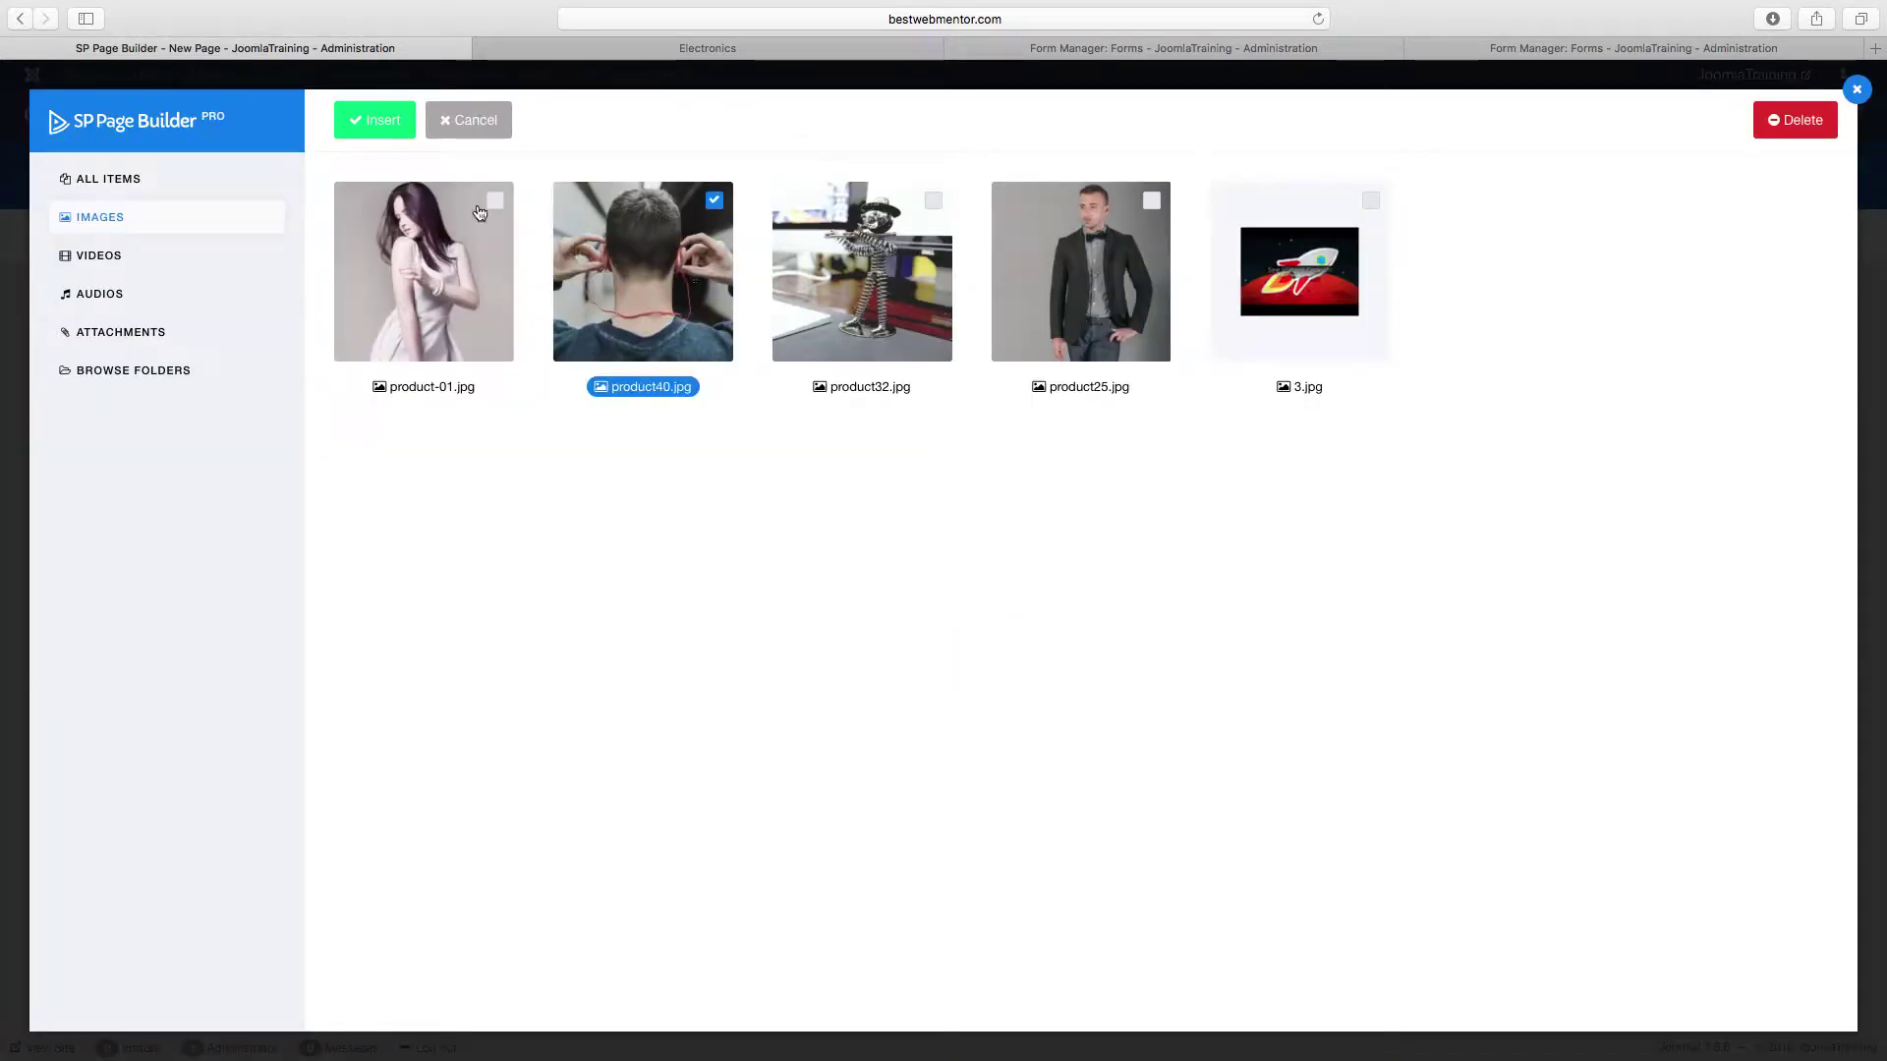
{"action": "left_click", "coordinate": [374, 120]}
{"action": "left_click", "coordinate": [675, 873]}
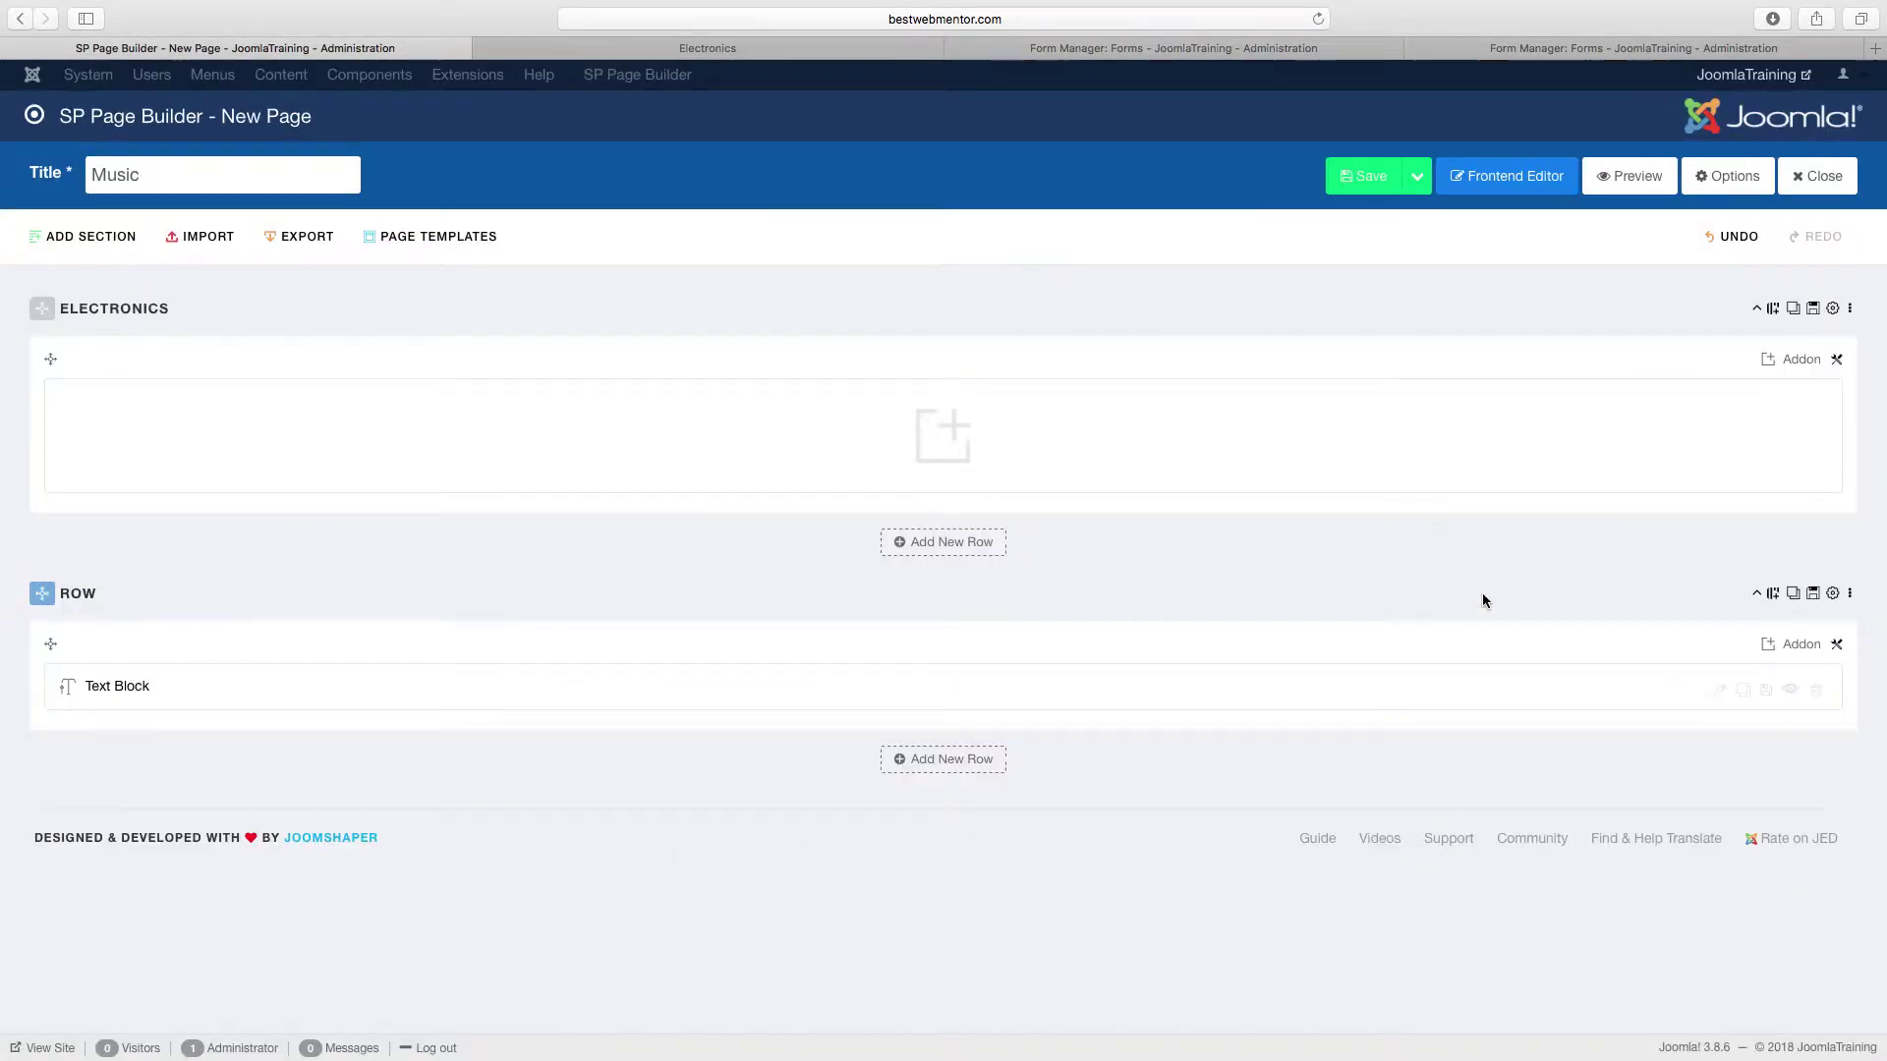
Step: Open the Text Block addon editor to change its [forms ID=] shortcode
{"action": "left_click", "coordinate": [1717, 691]}
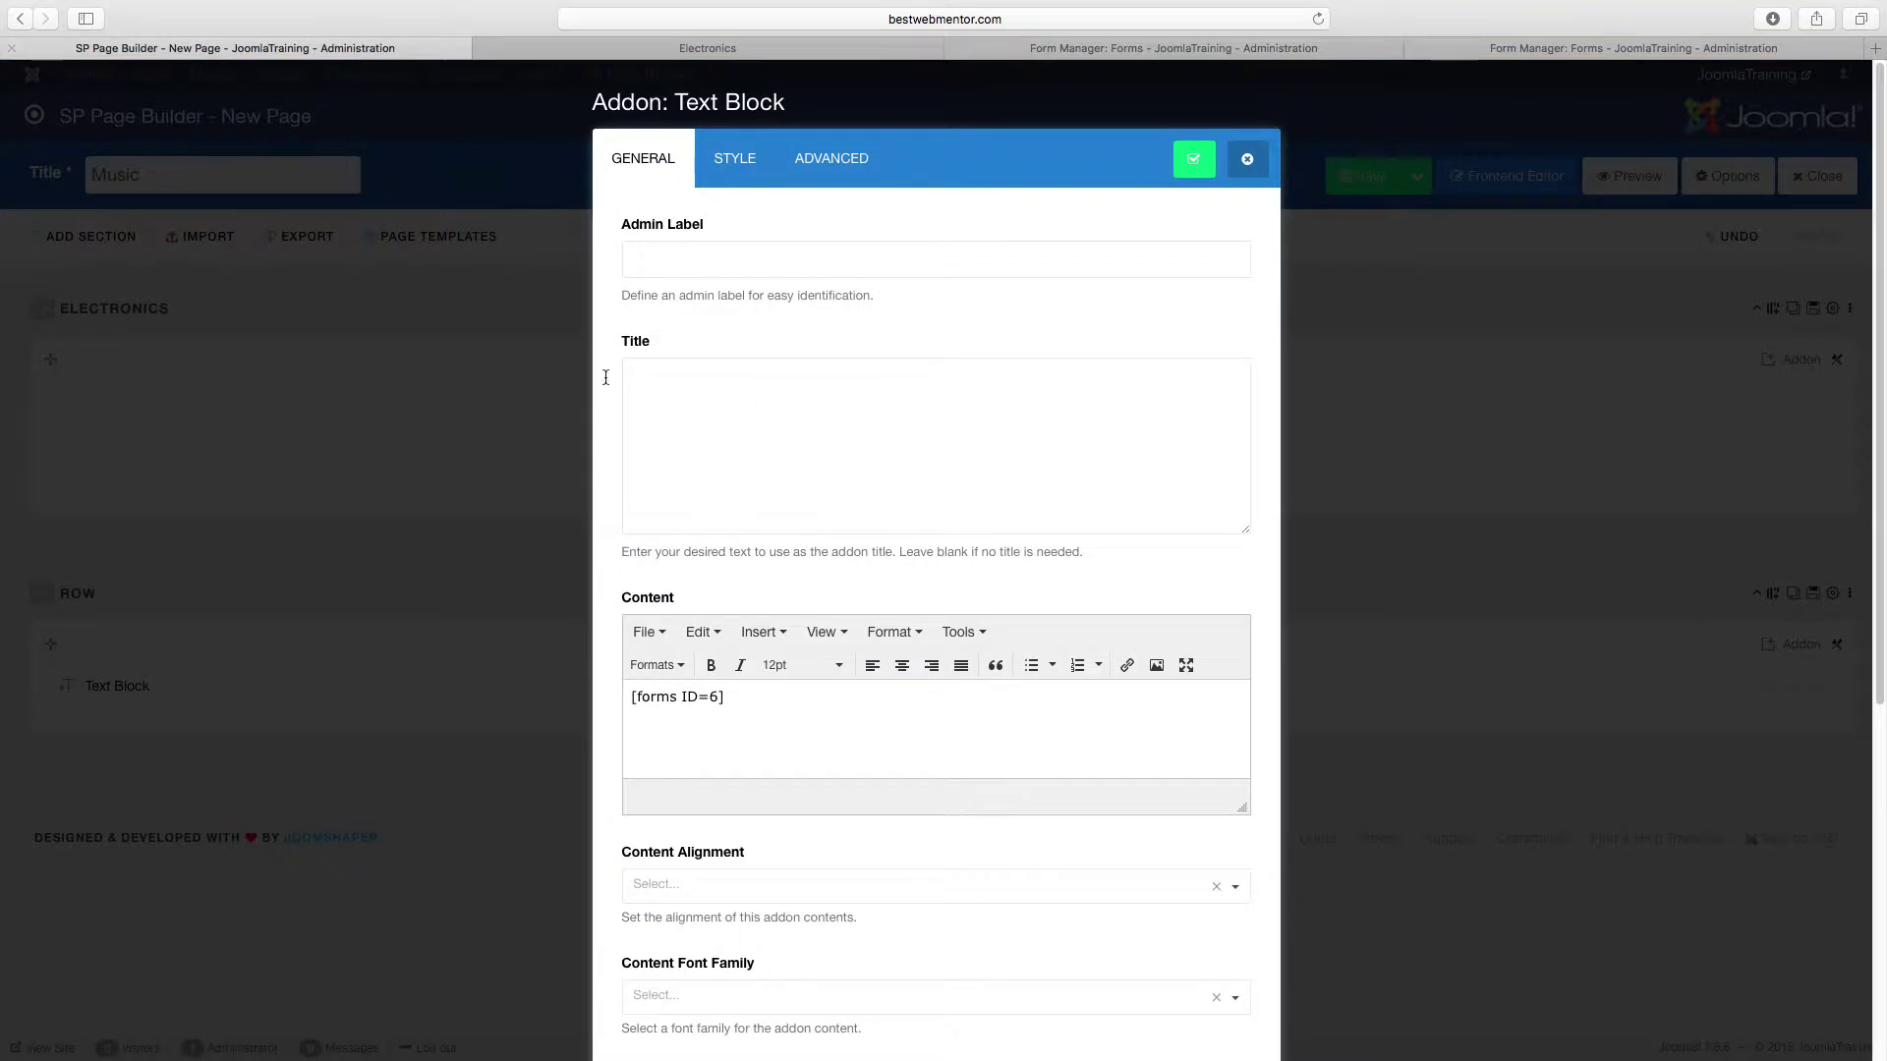
{"action": "left_click", "coordinate": [354, 49]}
Step: Save the text block, then set the first section's admin label and title to Music
{"action": "left_click", "coordinate": [1194, 159]}
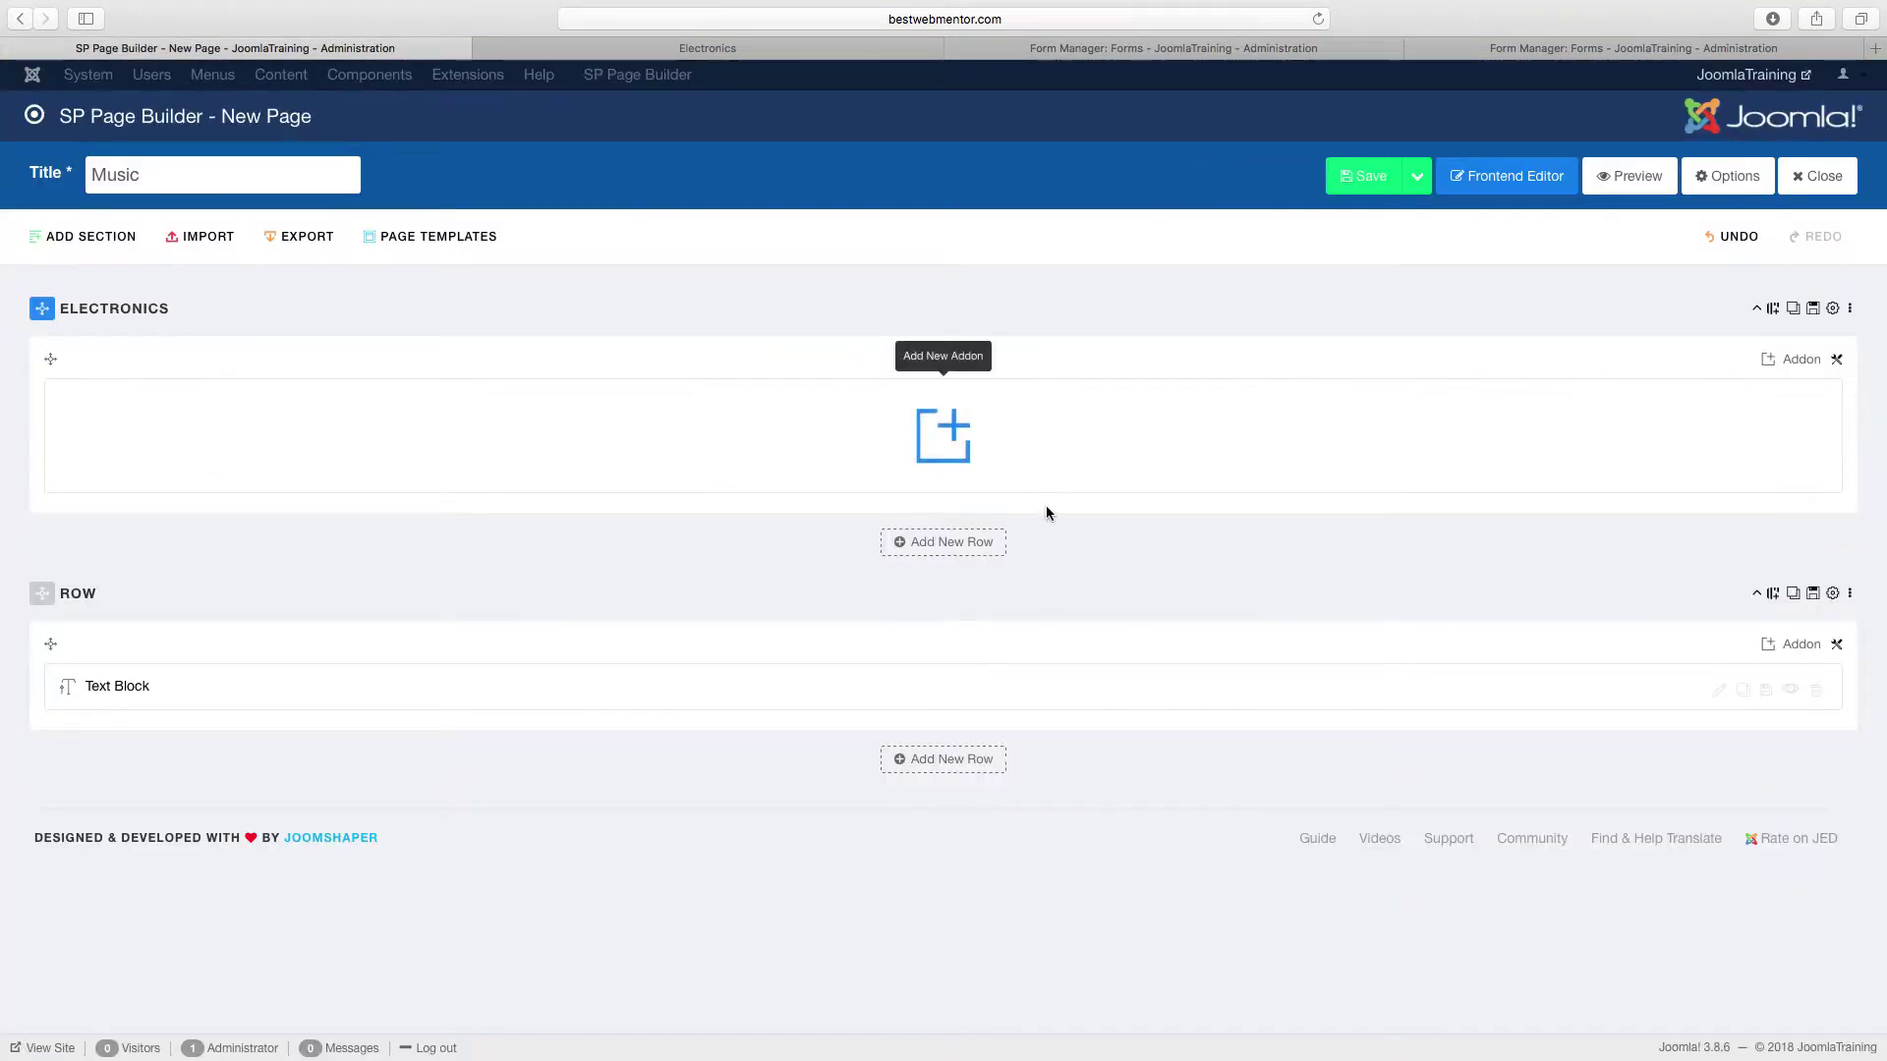
{"action": "left_click", "coordinate": [1832, 308]}
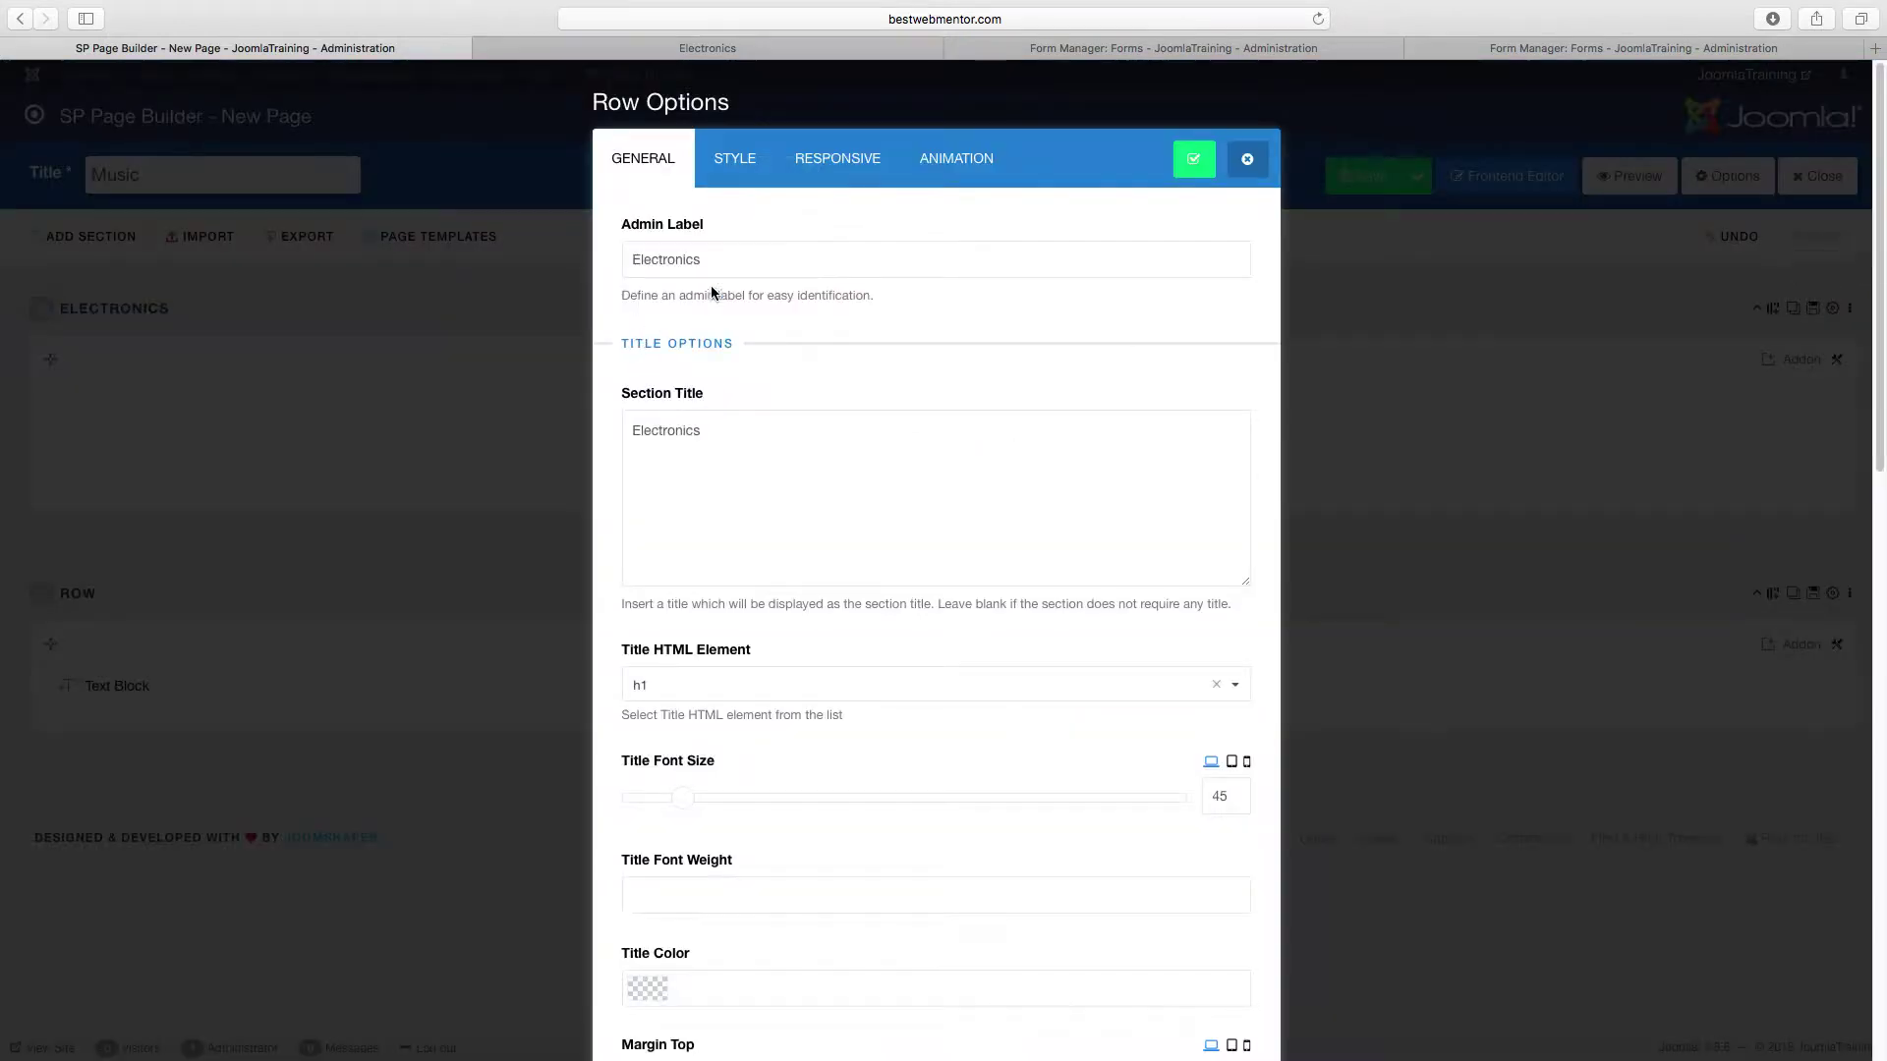
{"action": "double_click", "coordinate": [739, 256]}
{"action": "type", "text": "Music"}
{"action": "left_click", "coordinate": [662, 447]}
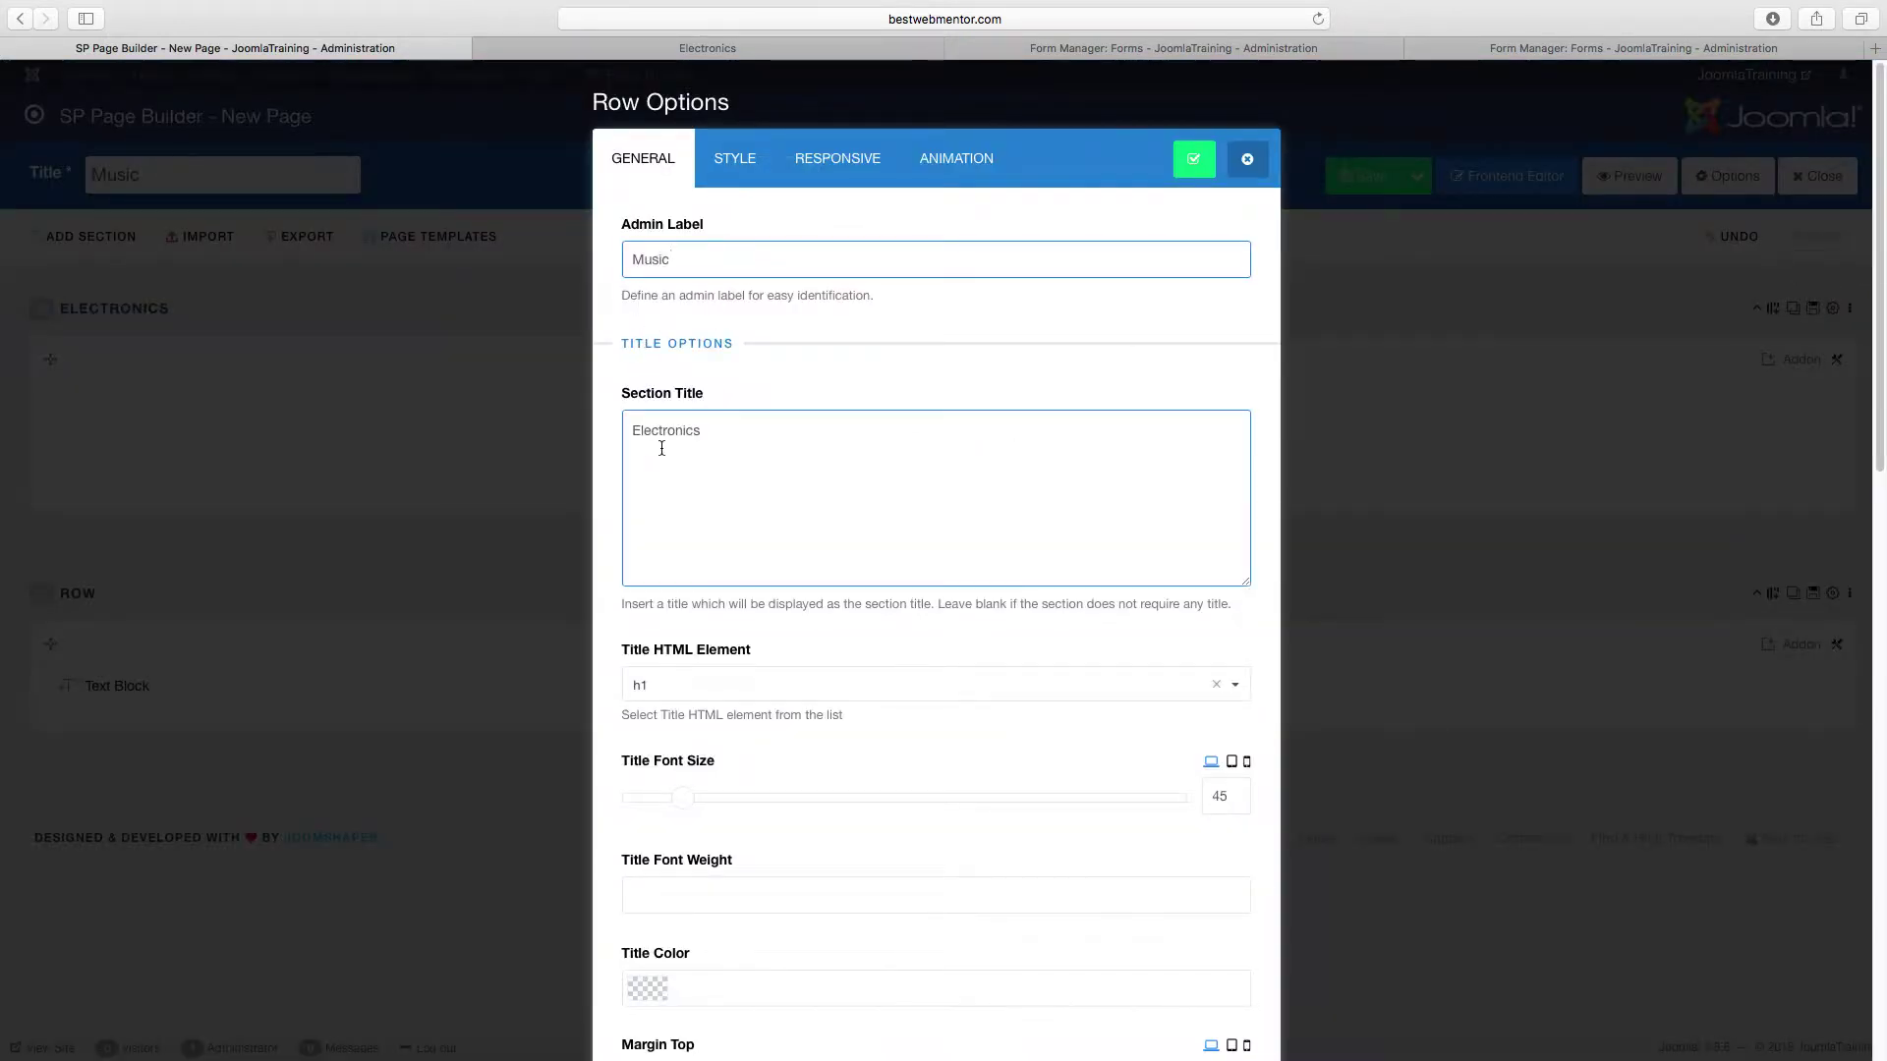
{"action": "double_click", "coordinate": [662, 442]}
{"action": "type", "text": "Music"}
Step: Replace electronics with Music in the section subtitle and apply the row options
{"action": "scroll", "coordinate": [825, 548], "scroll_direction": "down", "scroll_amount": 10}
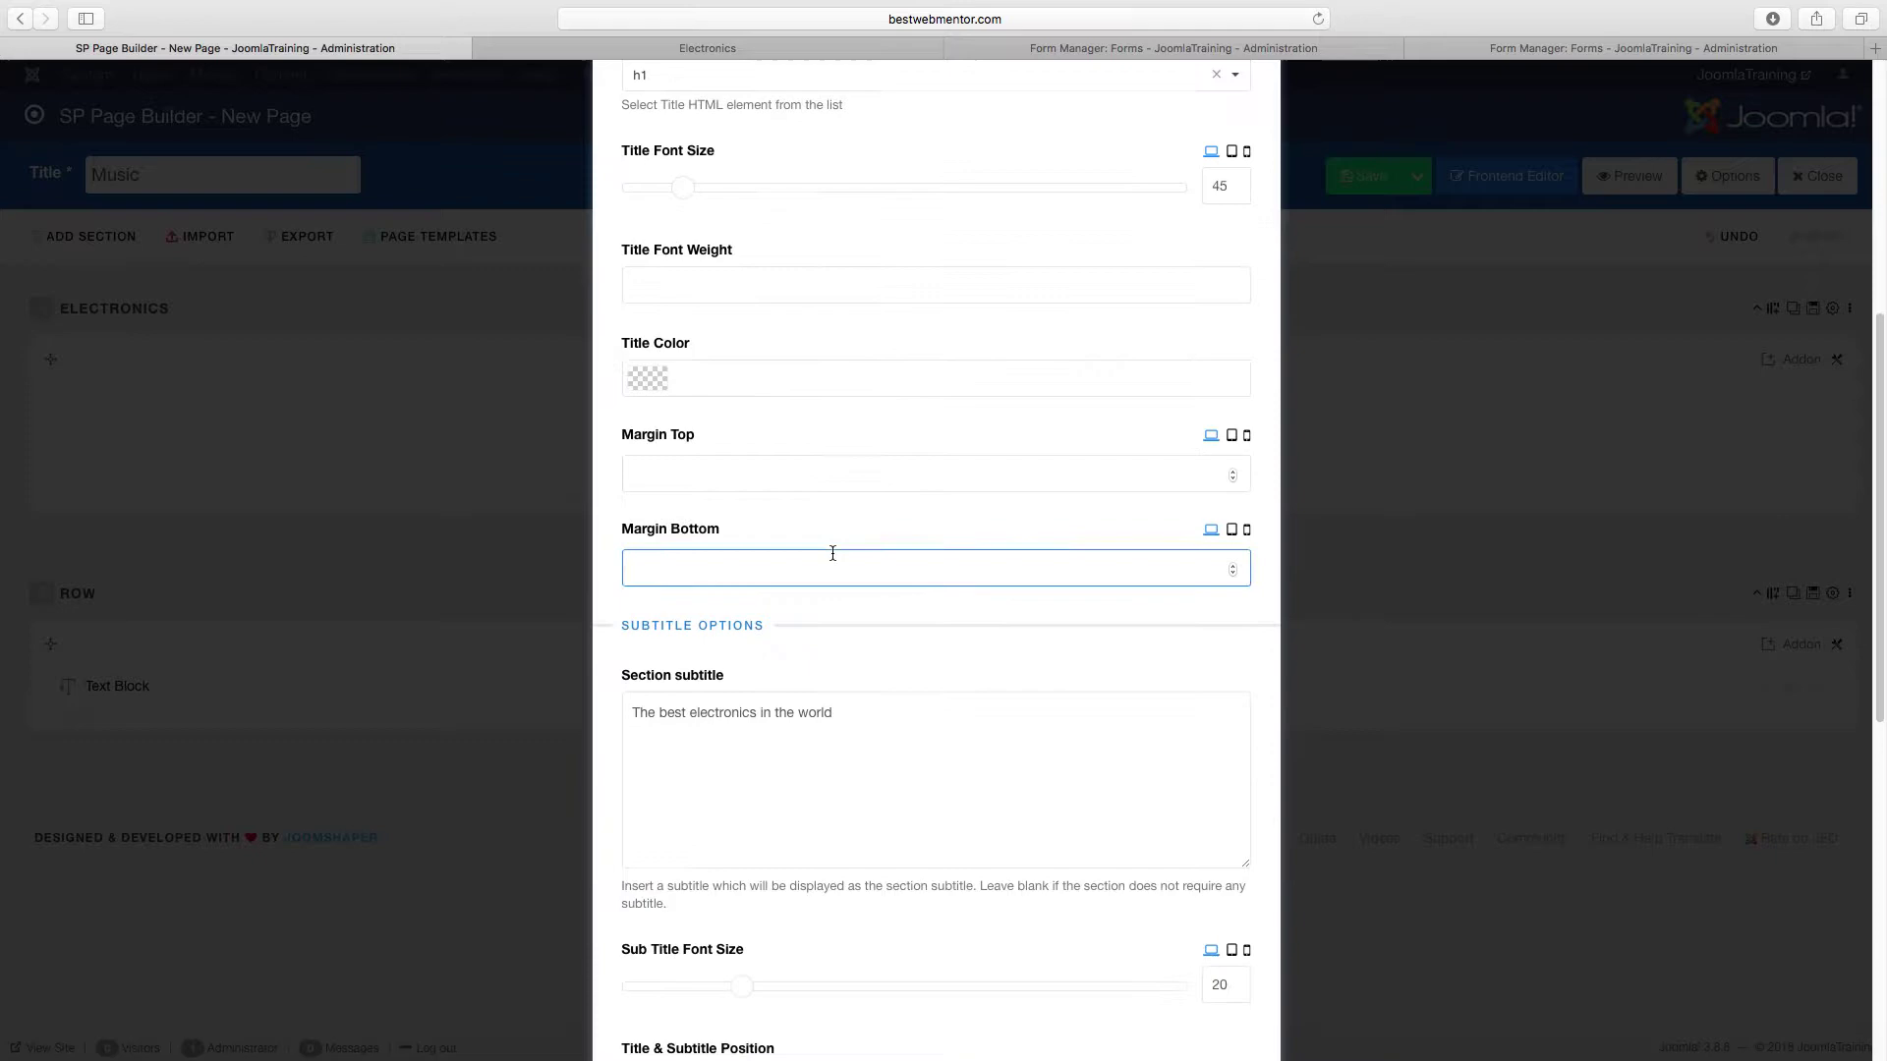
{"action": "left_click", "coordinate": [794, 315]}
{"action": "double_click", "coordinate": [724, 297]}
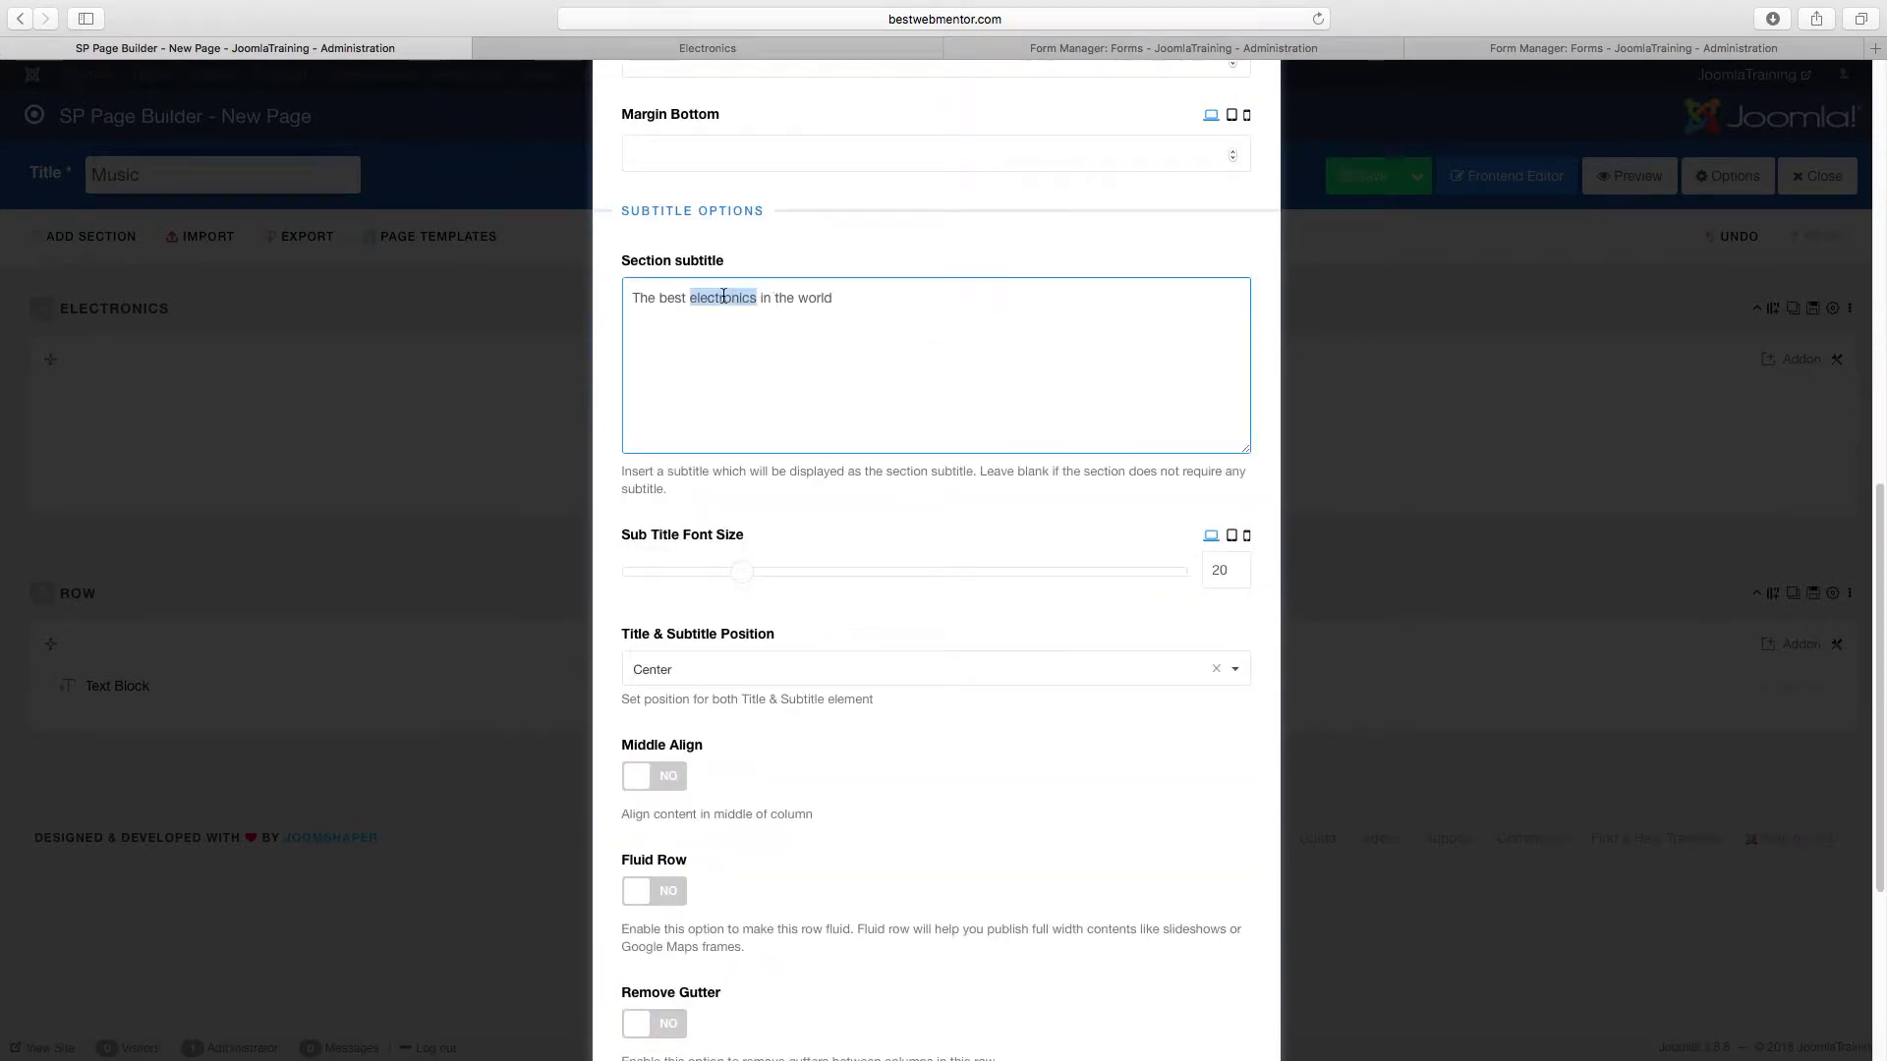
{"action": "type", "text": "Music"}
{"action": "scroll", "coordinate": [829, 645], "scroll_direction": "down", "scroll_amount": 5}
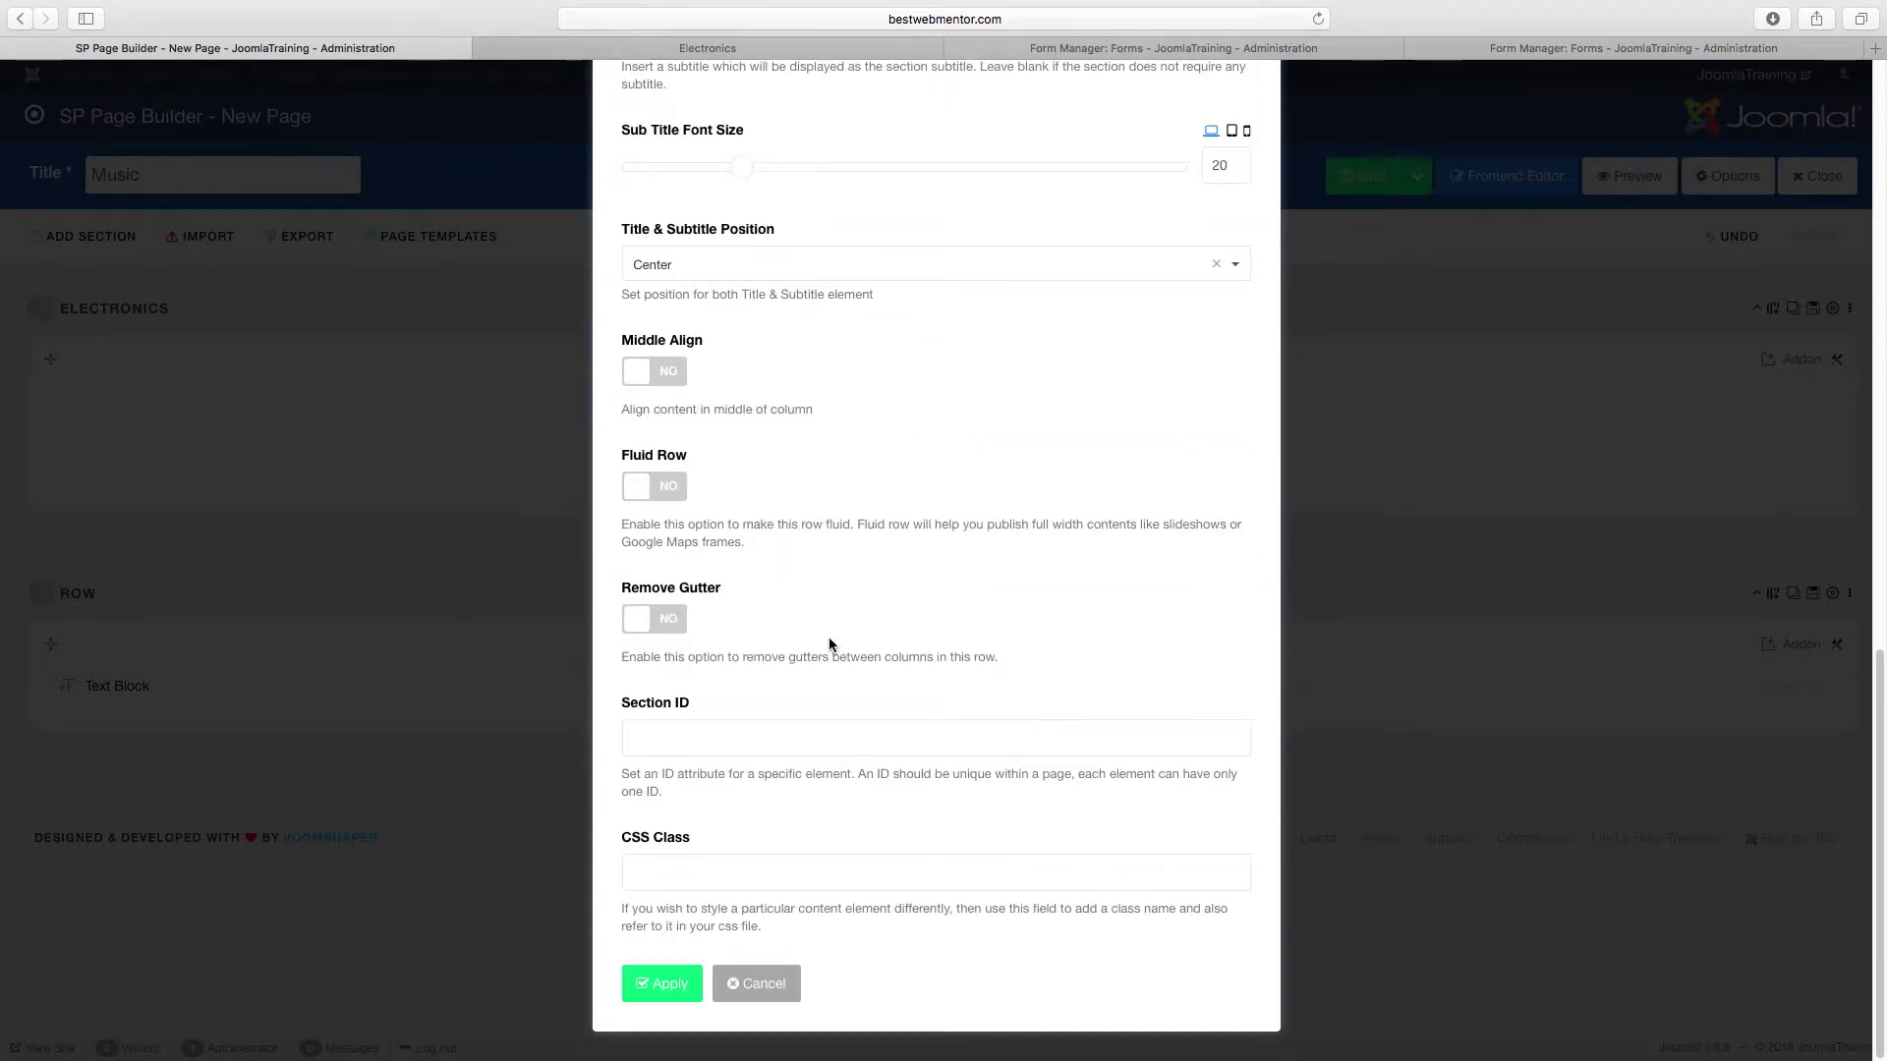
{"action": "left_click", "coordinate": [661, 982]}
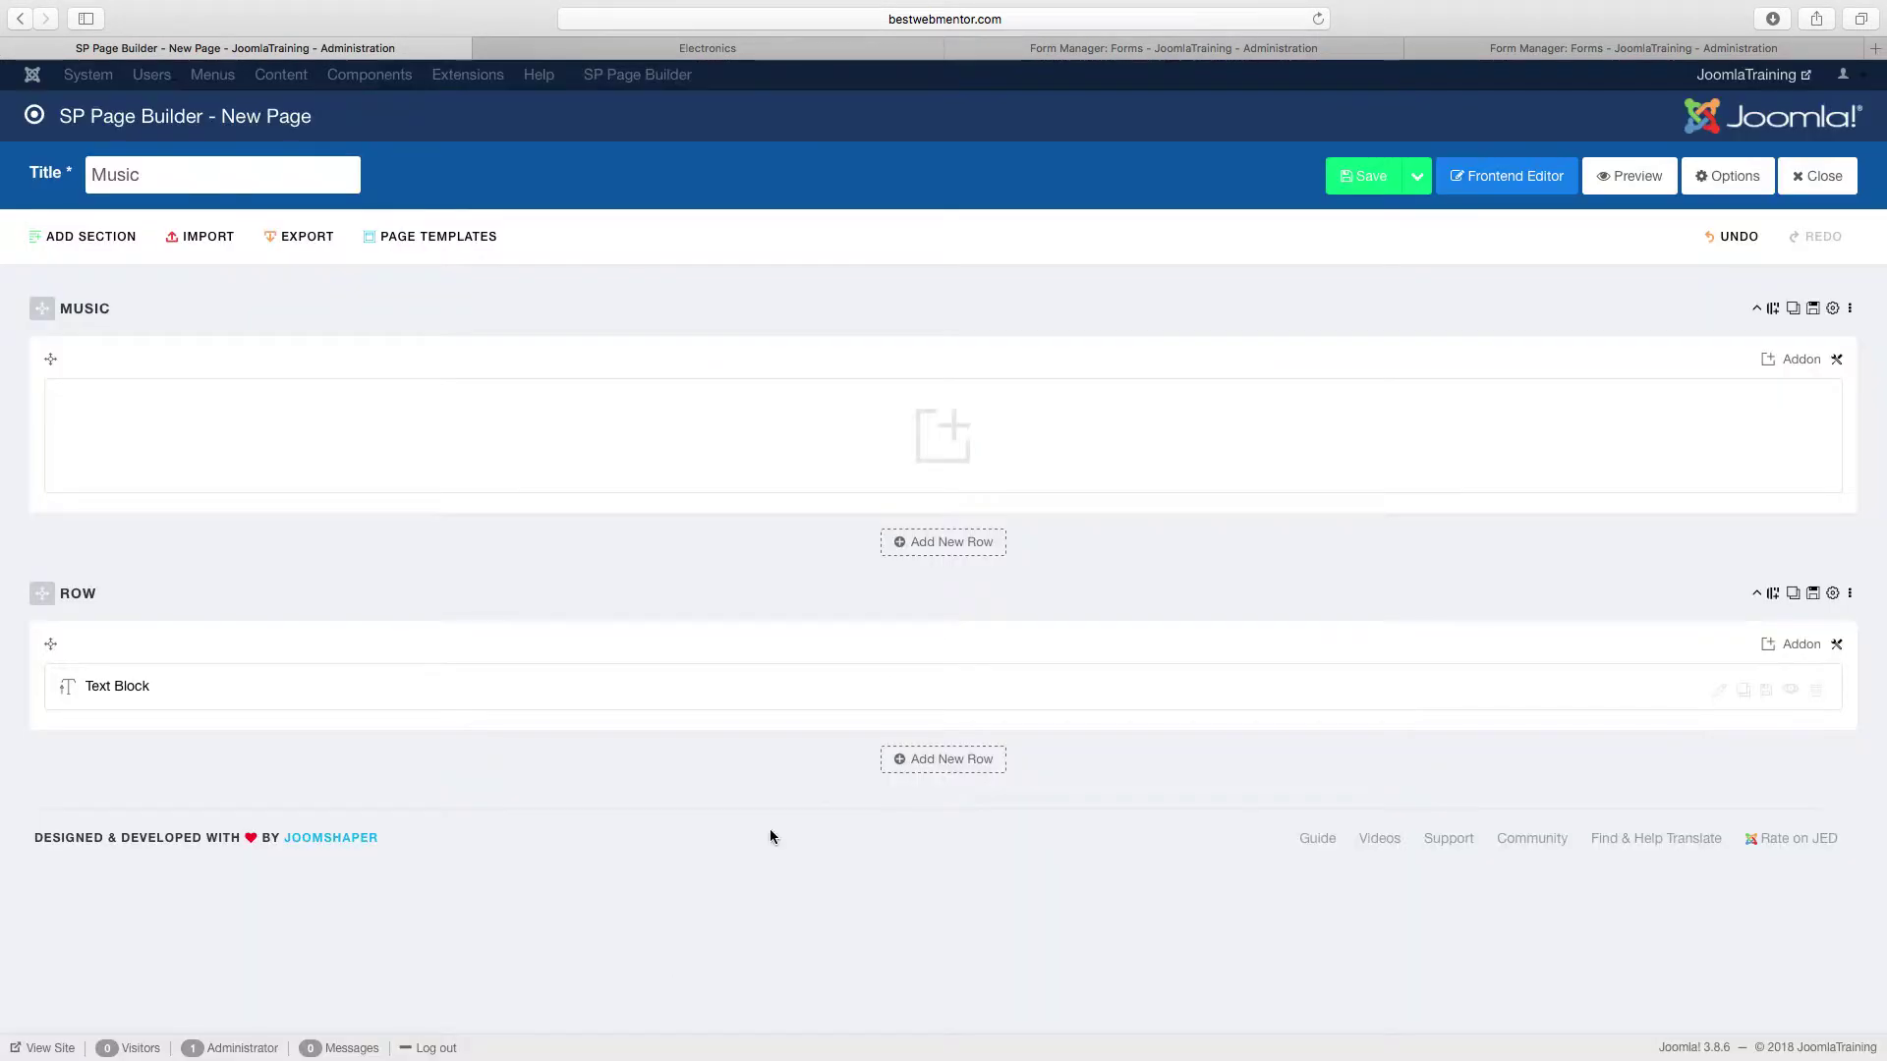
Step: In the section's style settings, set gradient colours #1e00fb and #ea00cd, then apply
{"action": "left_click", "coordinate": [1833, 309]}
{"action": "left_click", "coordinate": [759, 163]}
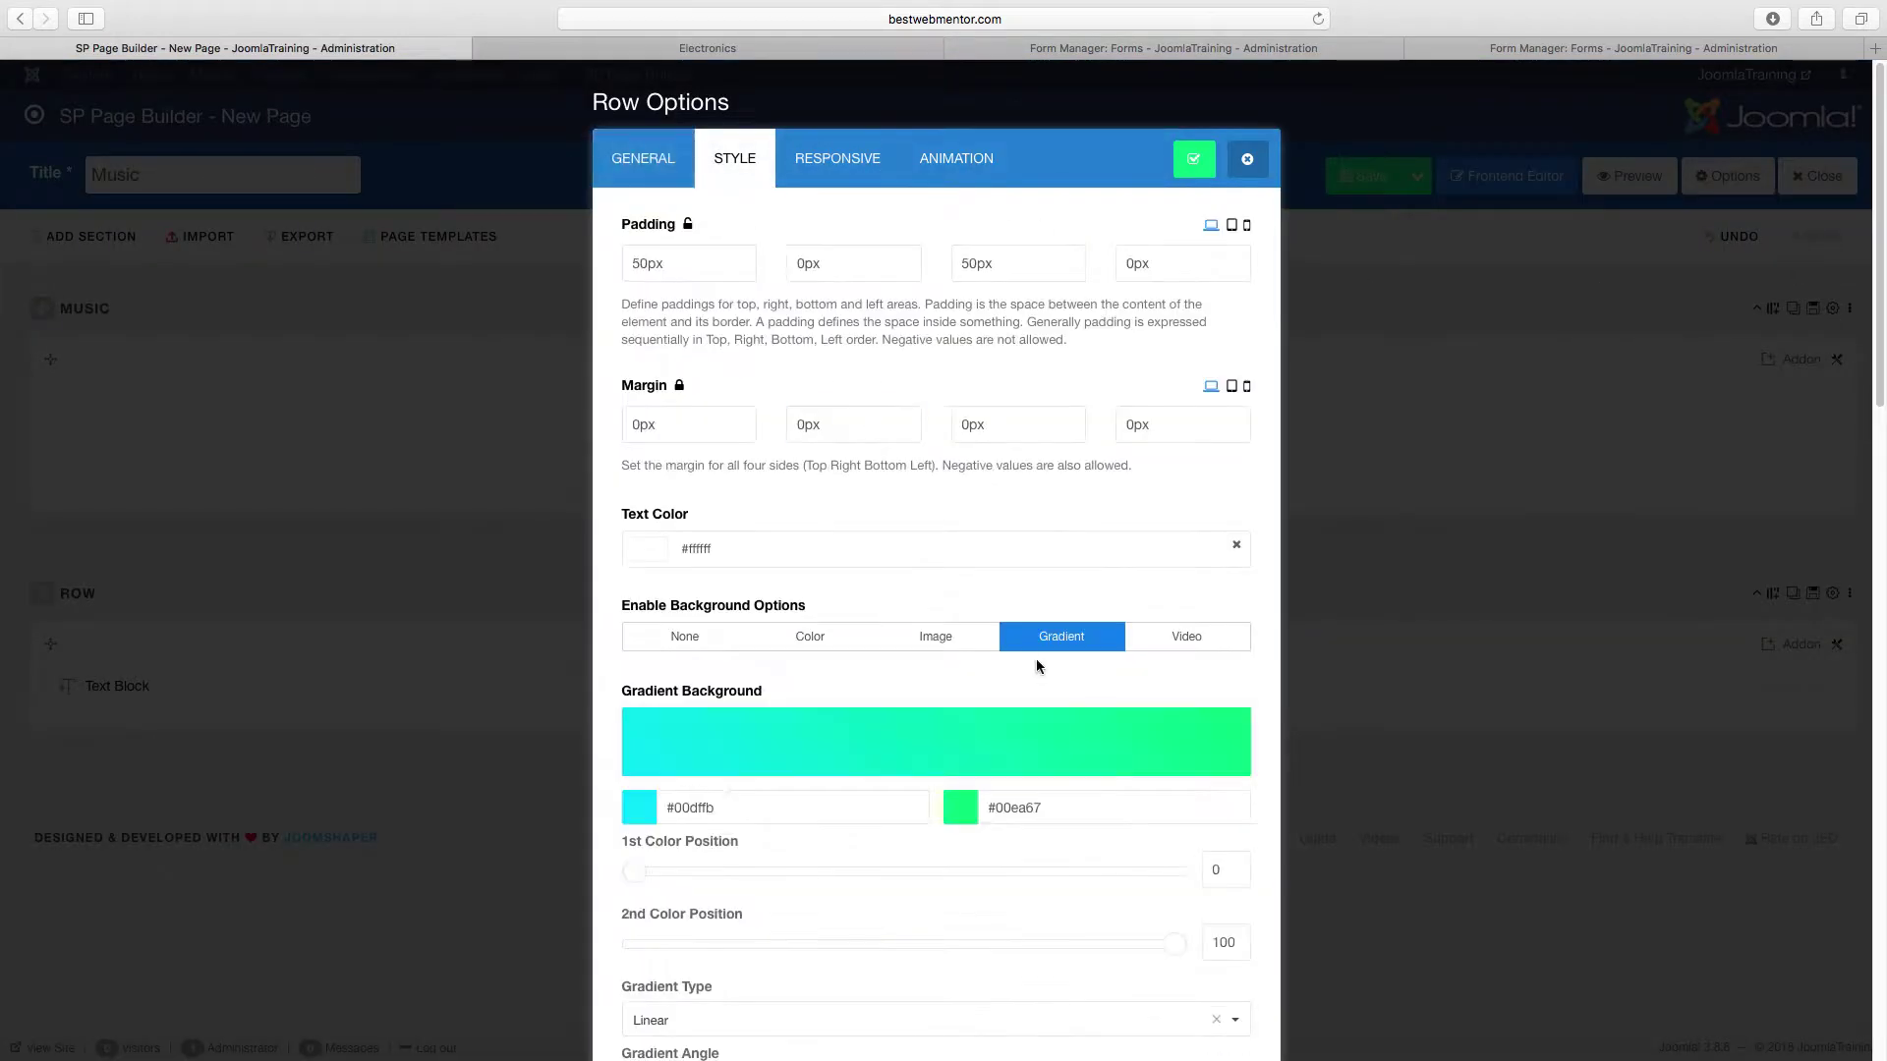
{"action": "scroll", "coordinate": [944, 570], "scroll_direction": "down", "scroll_amount": 3}
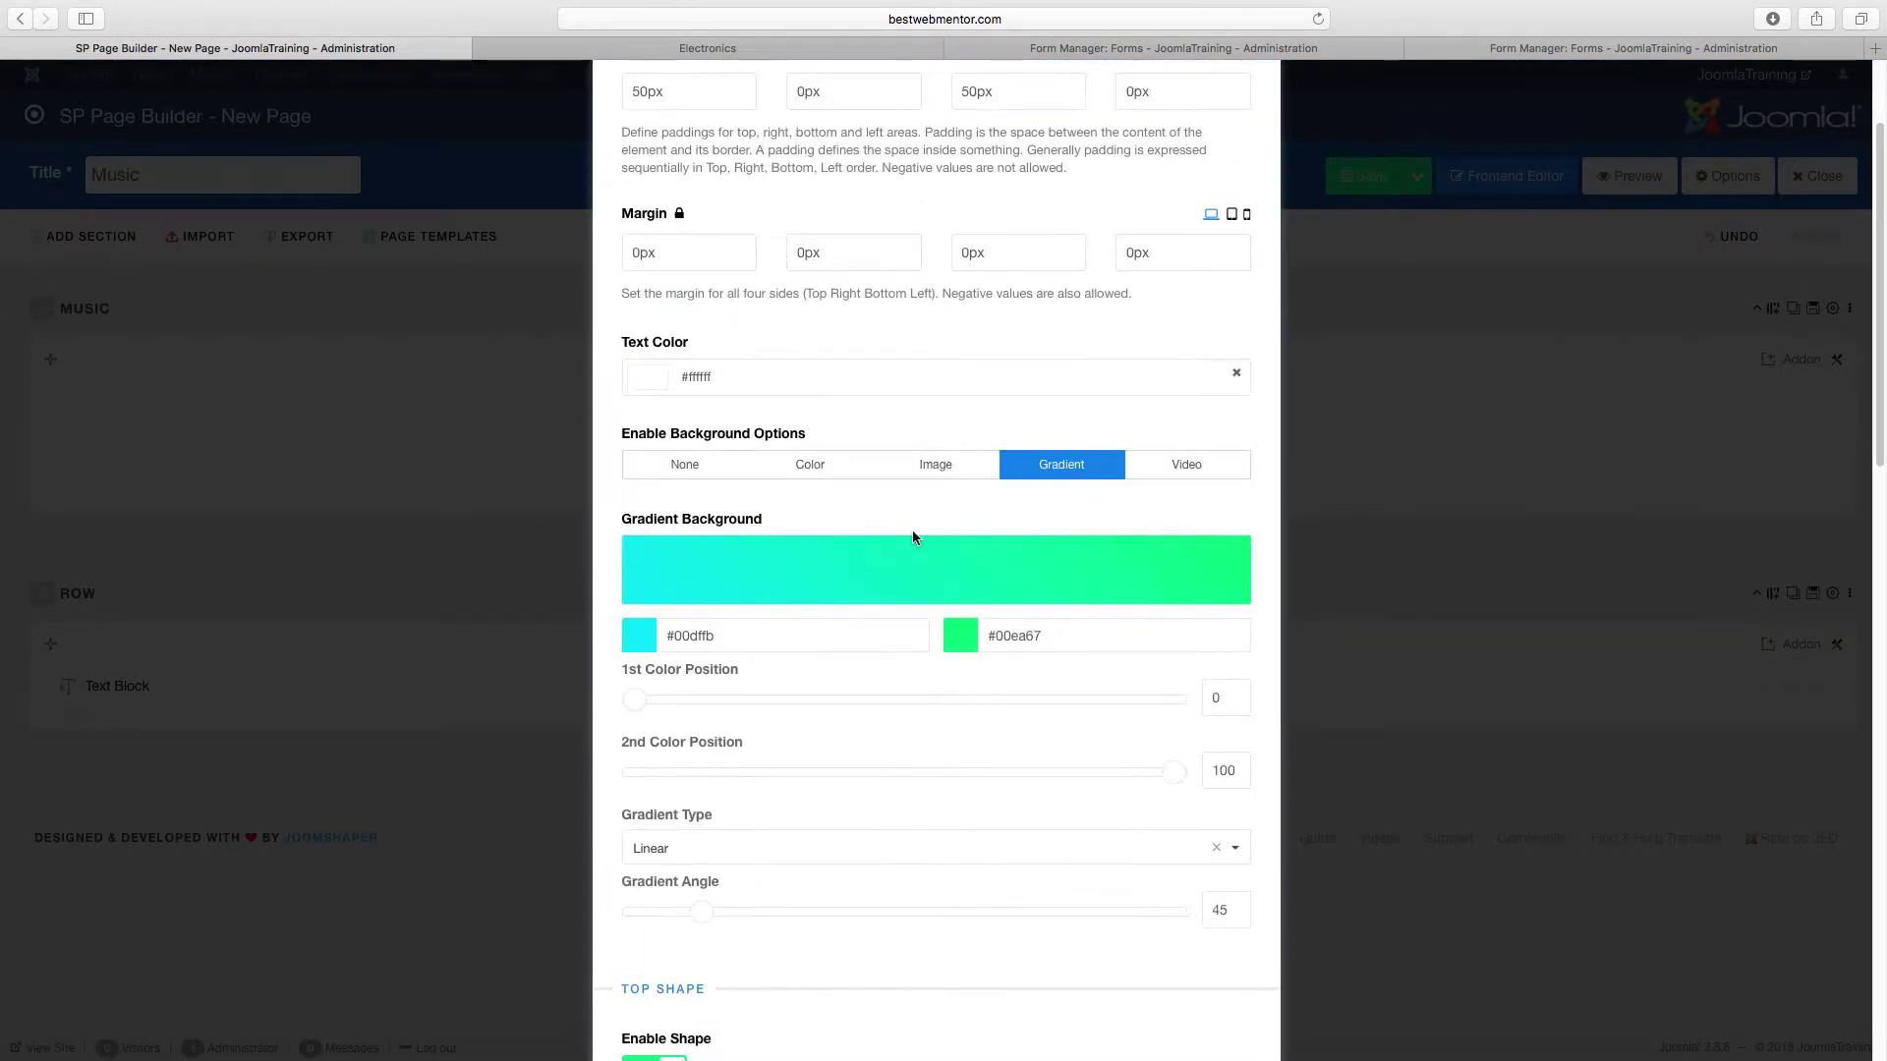
{"action": "left_click", "coordinate": [785, 642]}
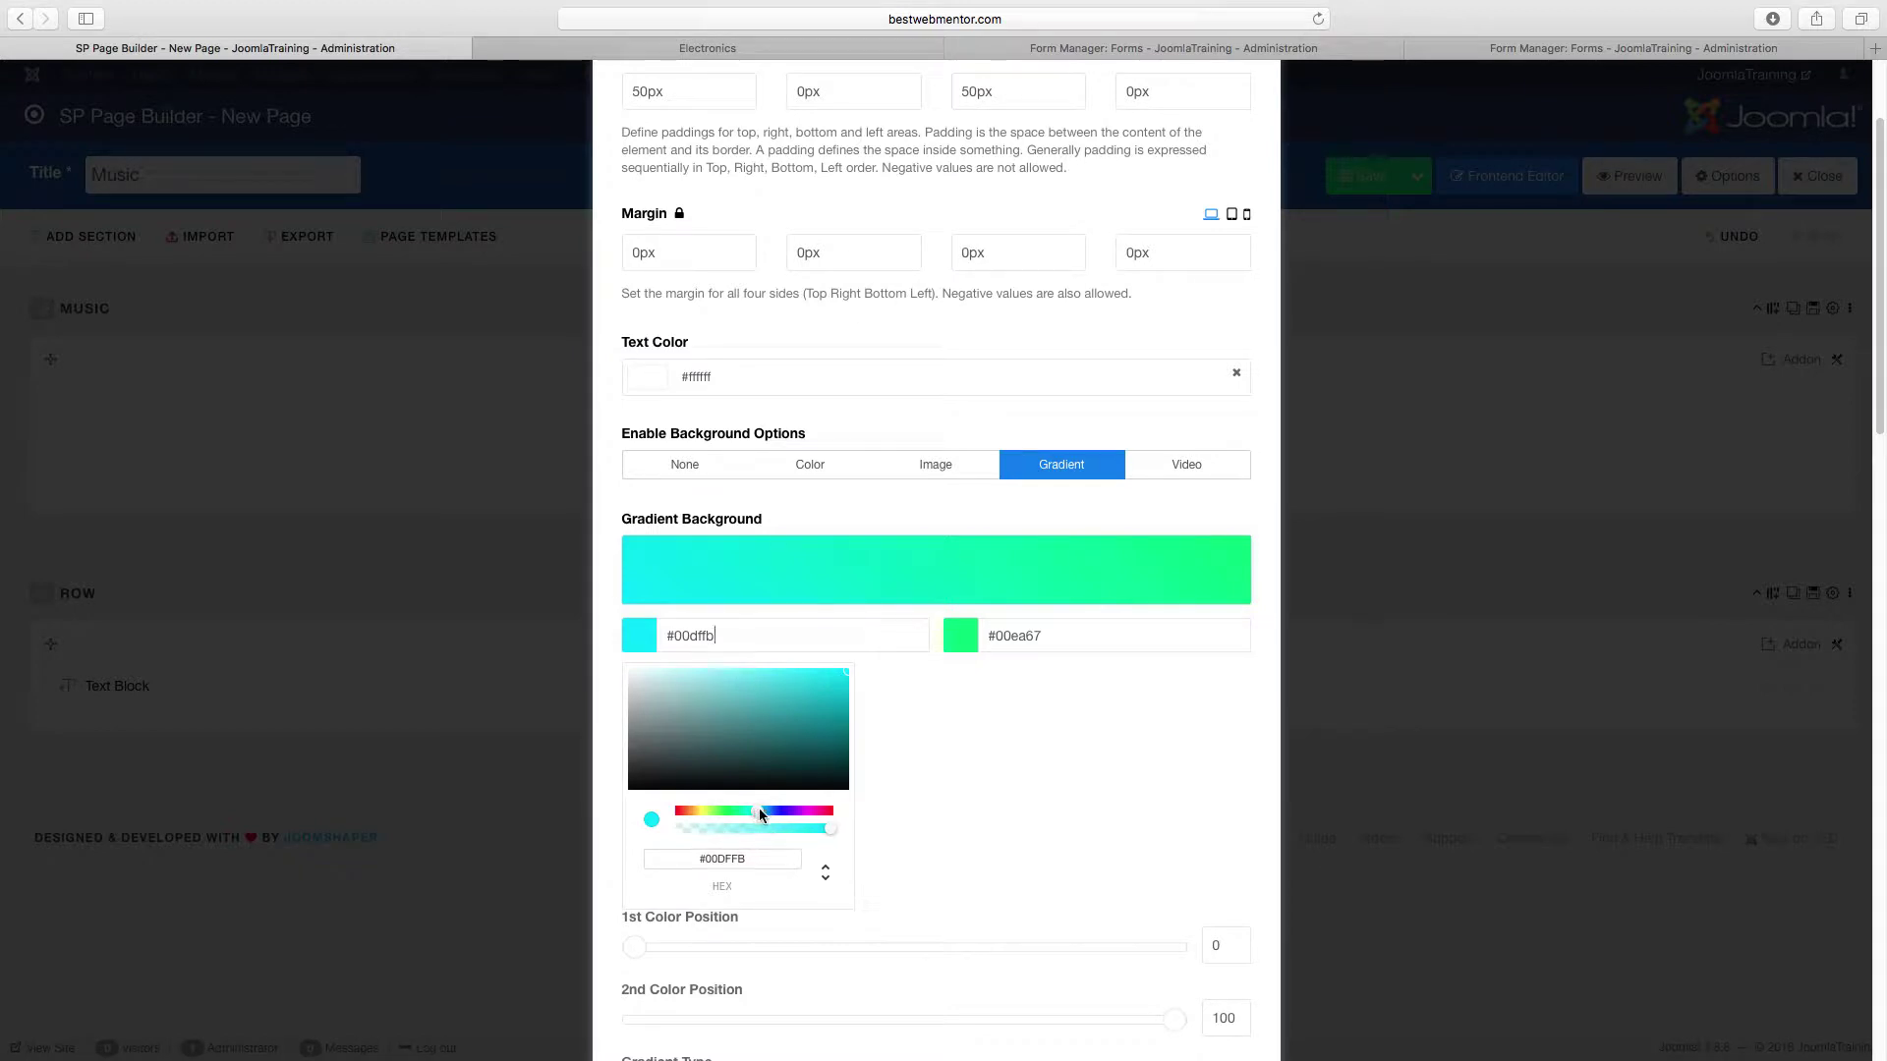
{"action": "left_click_drag", "start_coordinate": [759, 812], "coordinate": [783, 814]}
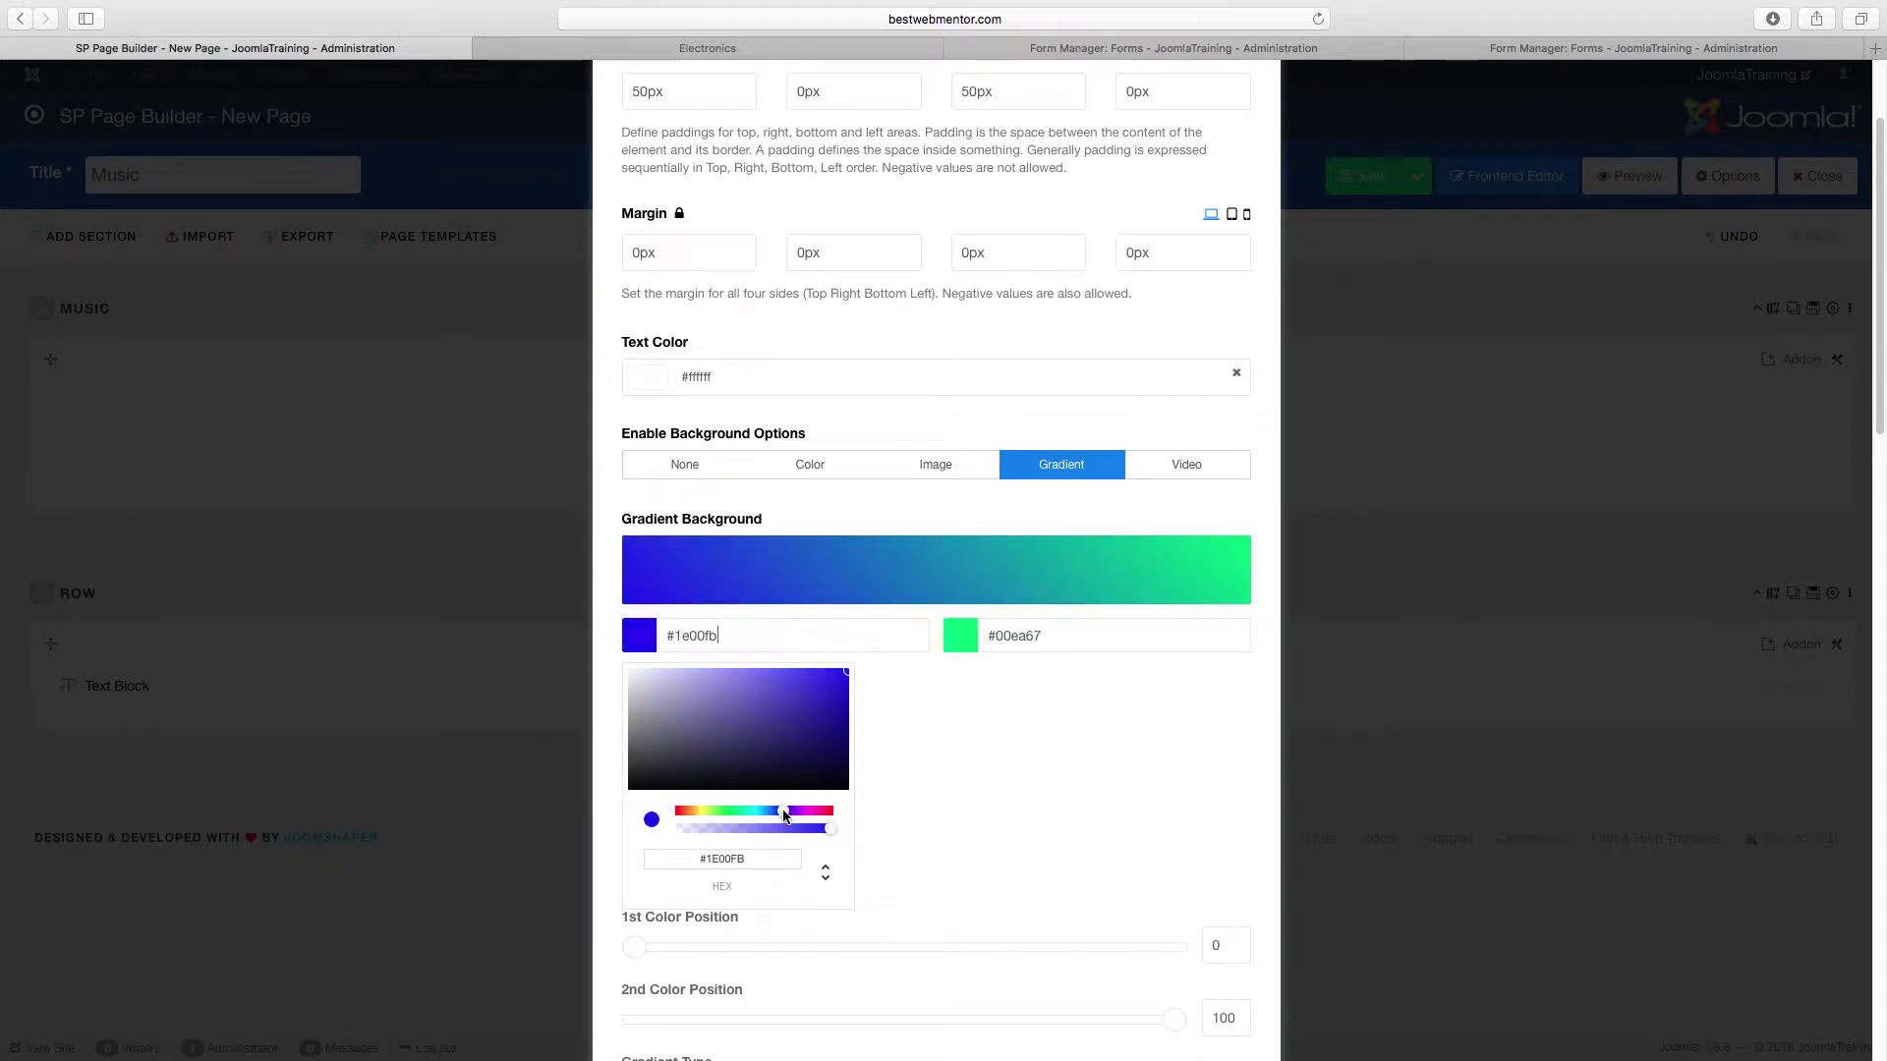
{"action": "left_click", "coordinate": [1099, 636]}
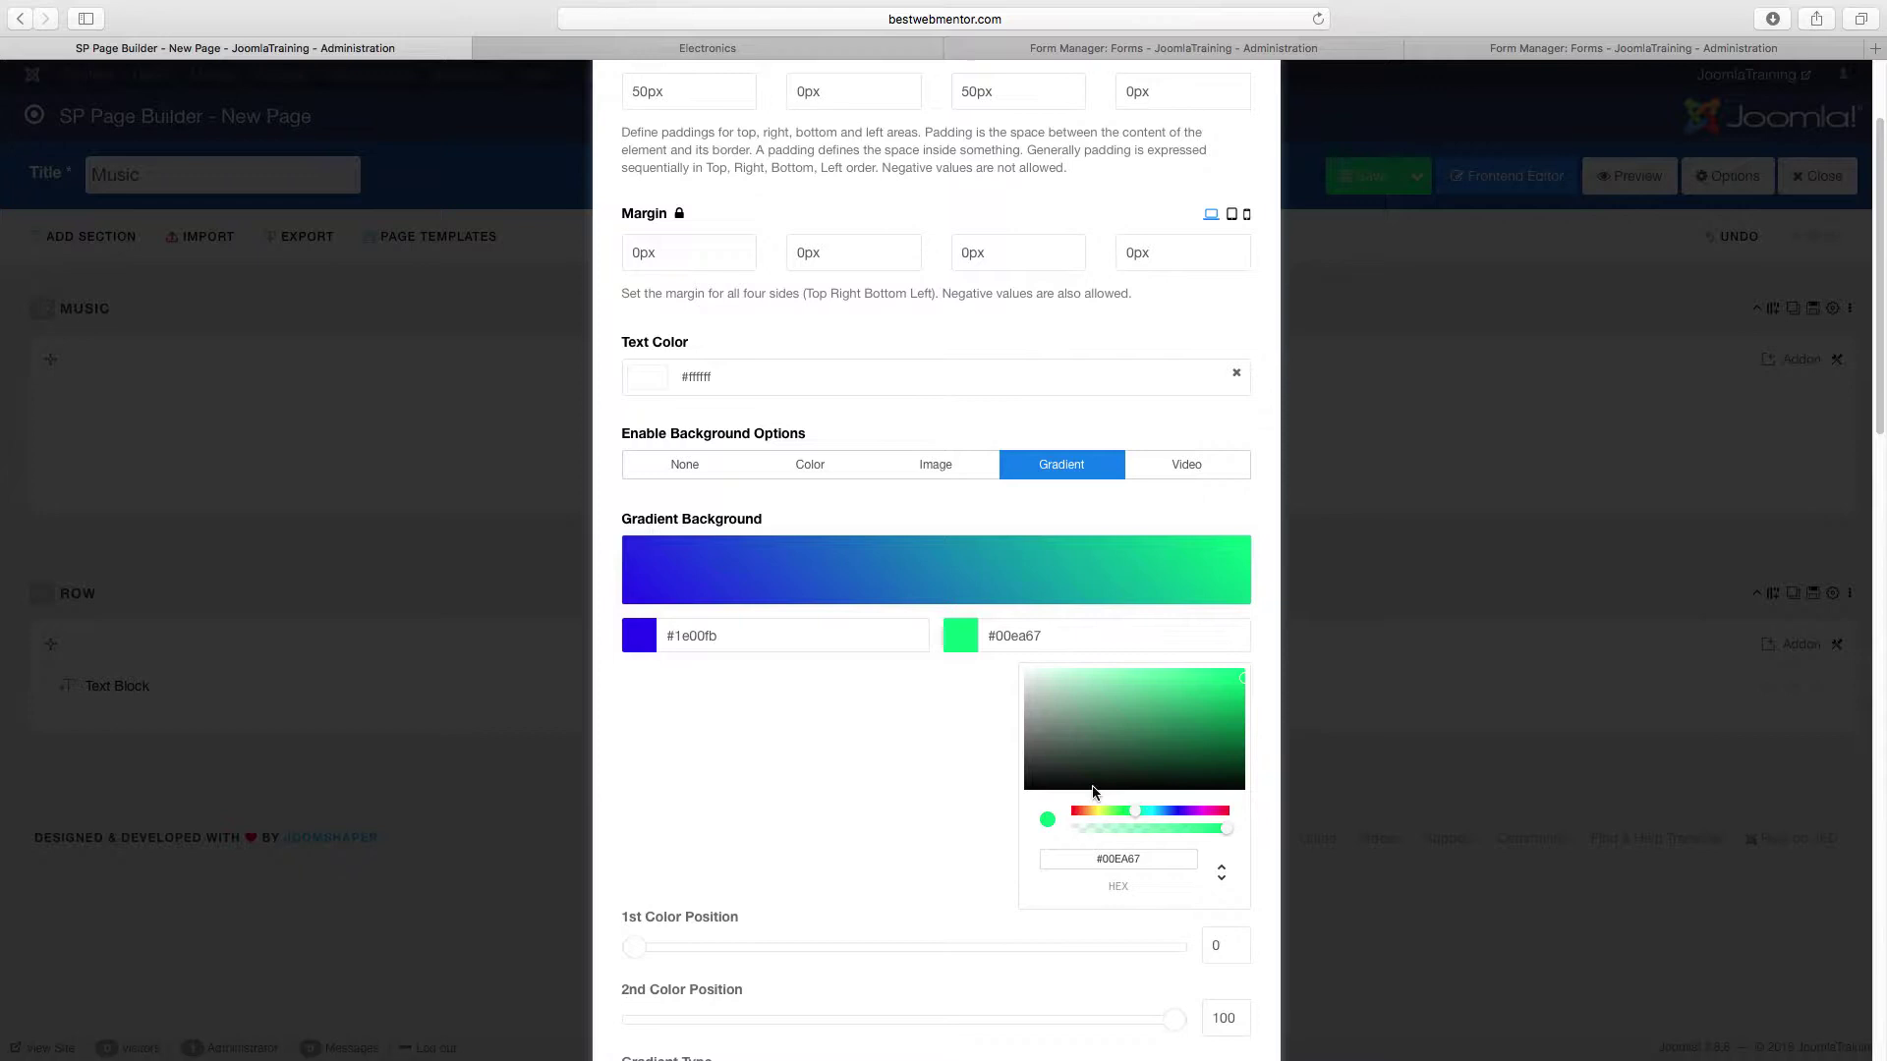
{"action": "left_click_drag", "start_coordinate": [1128, 814], "coordinate": [1209, 828]}
{"action": "left_click", "coordinate": [1148, 413]}
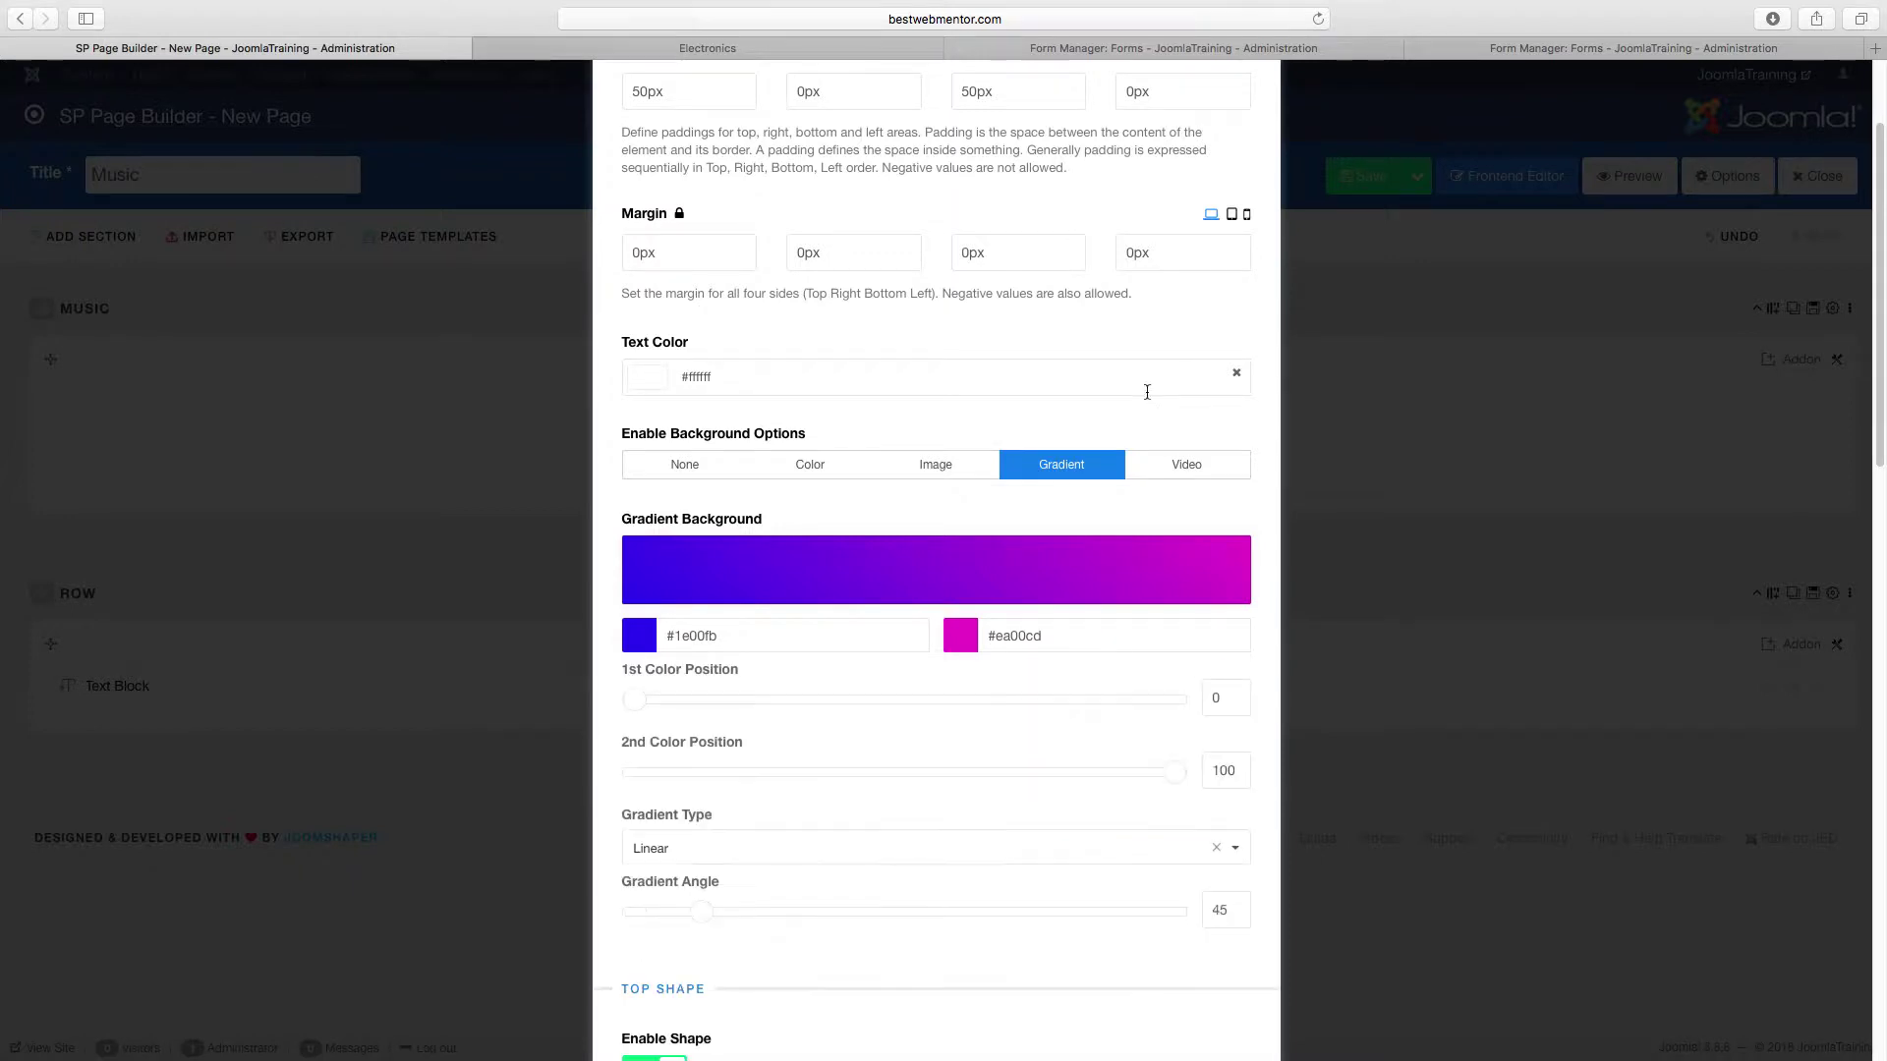
{"action": "scroll", "coordinate": [955, 739], "scroll_direction": "down", "scroll_amount": 7}
{"action": "scroll", "coordinate": [761, 786], "scroll_direction": "down", "scroll_amount": 10}
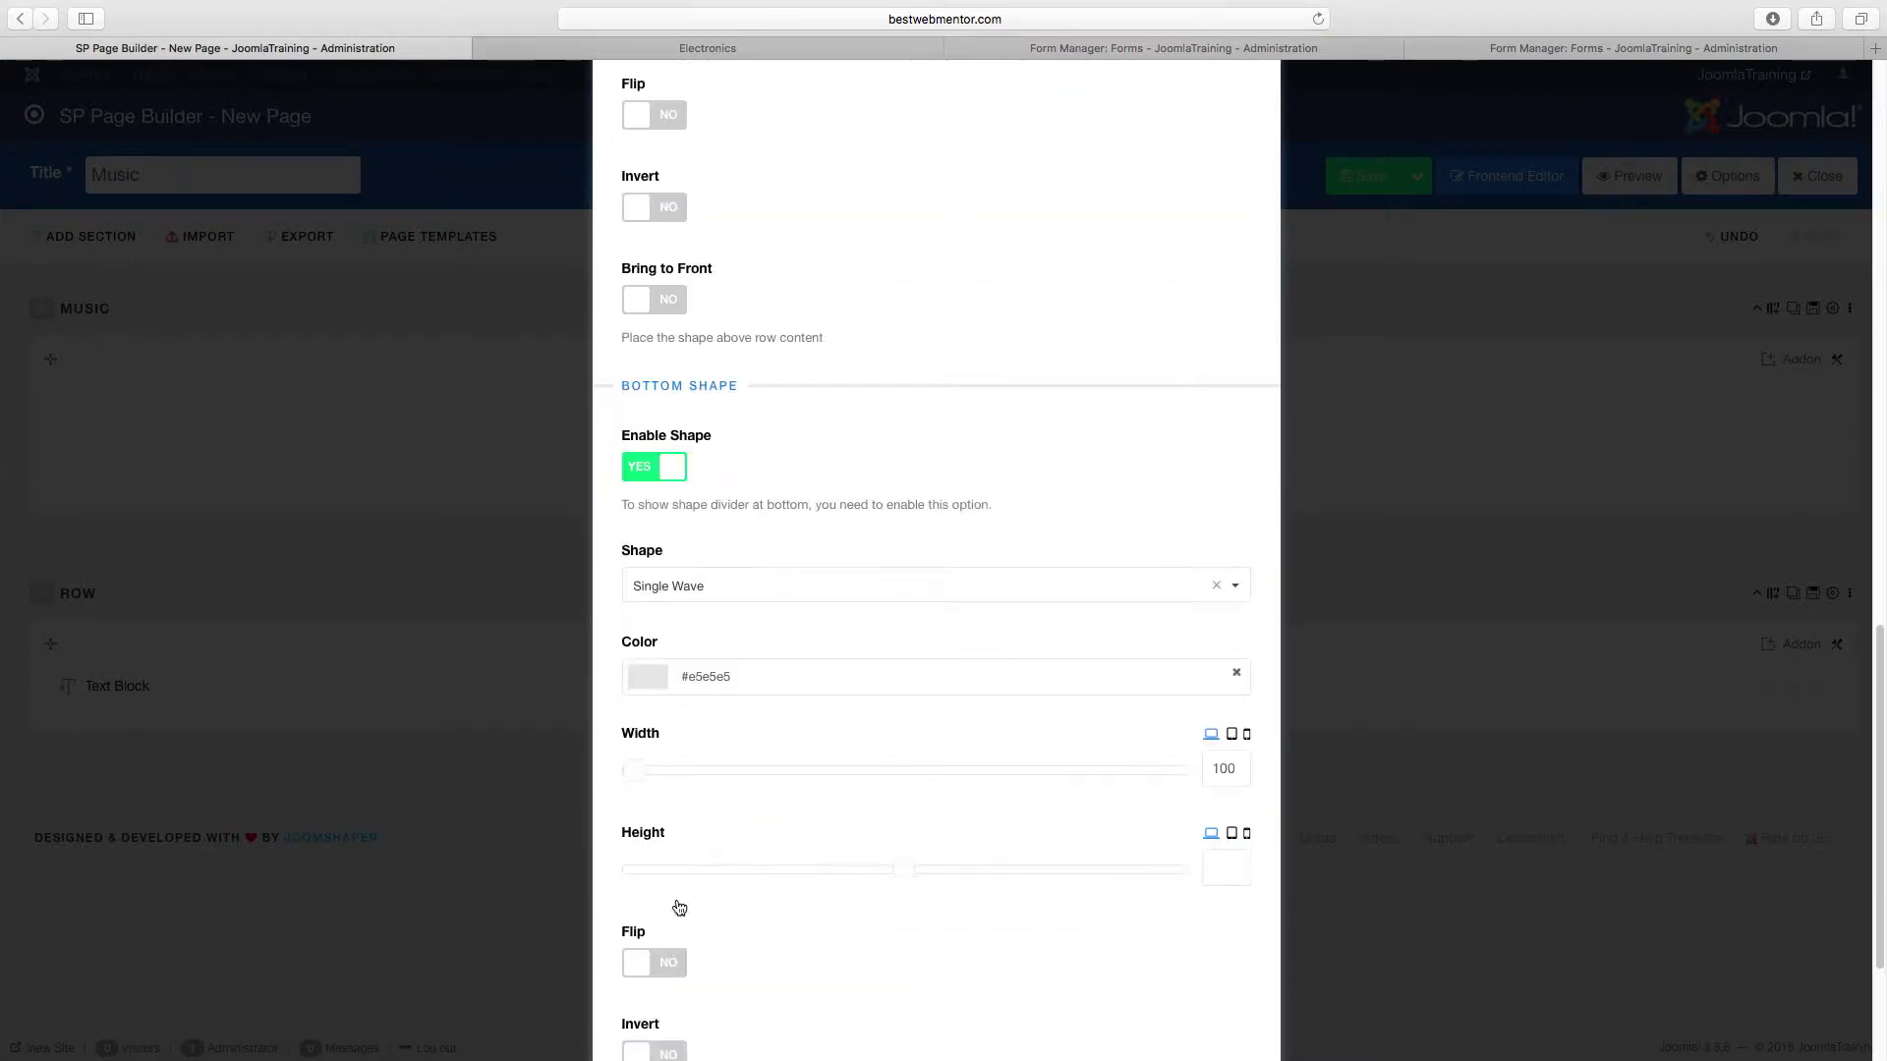
{"action": "left_click", "coordinate": [669, 984]}
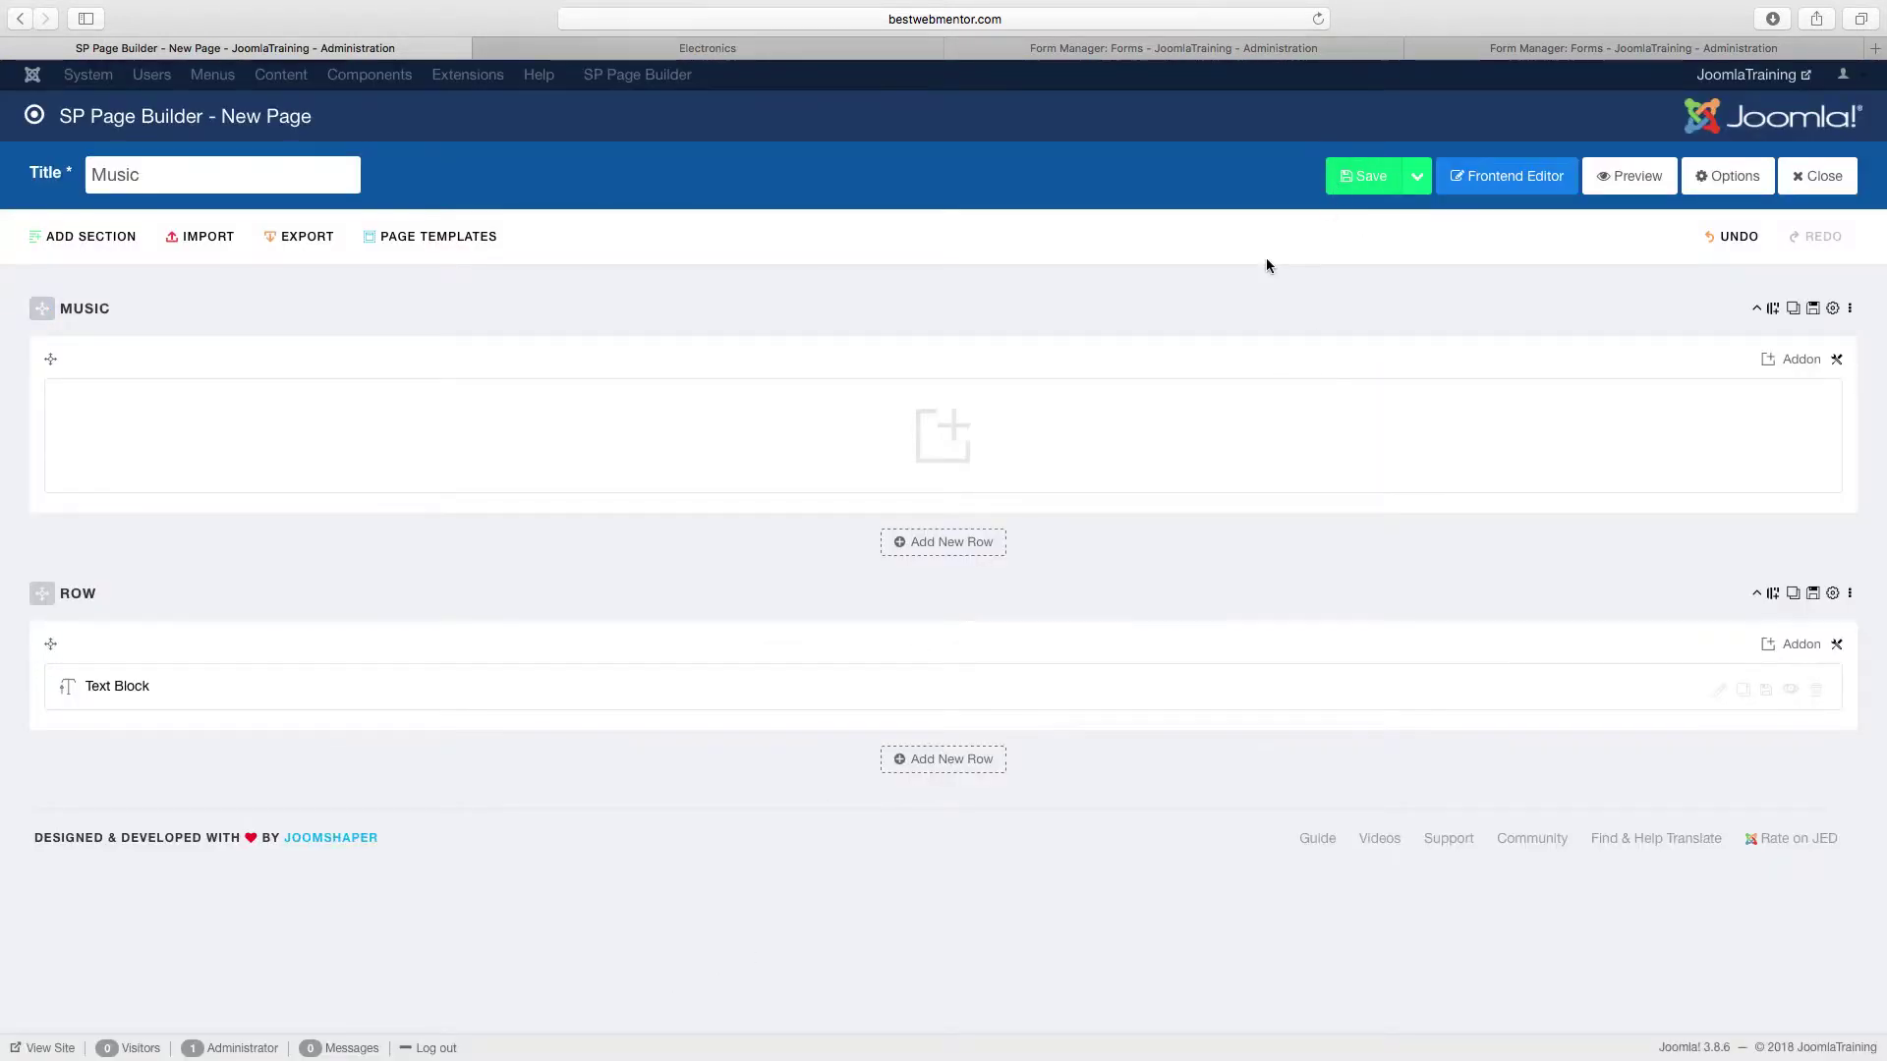
Step: Save the Music page using Save from the Save dropdown
{"action": "left_click", "coordinate": [1417, 177]}
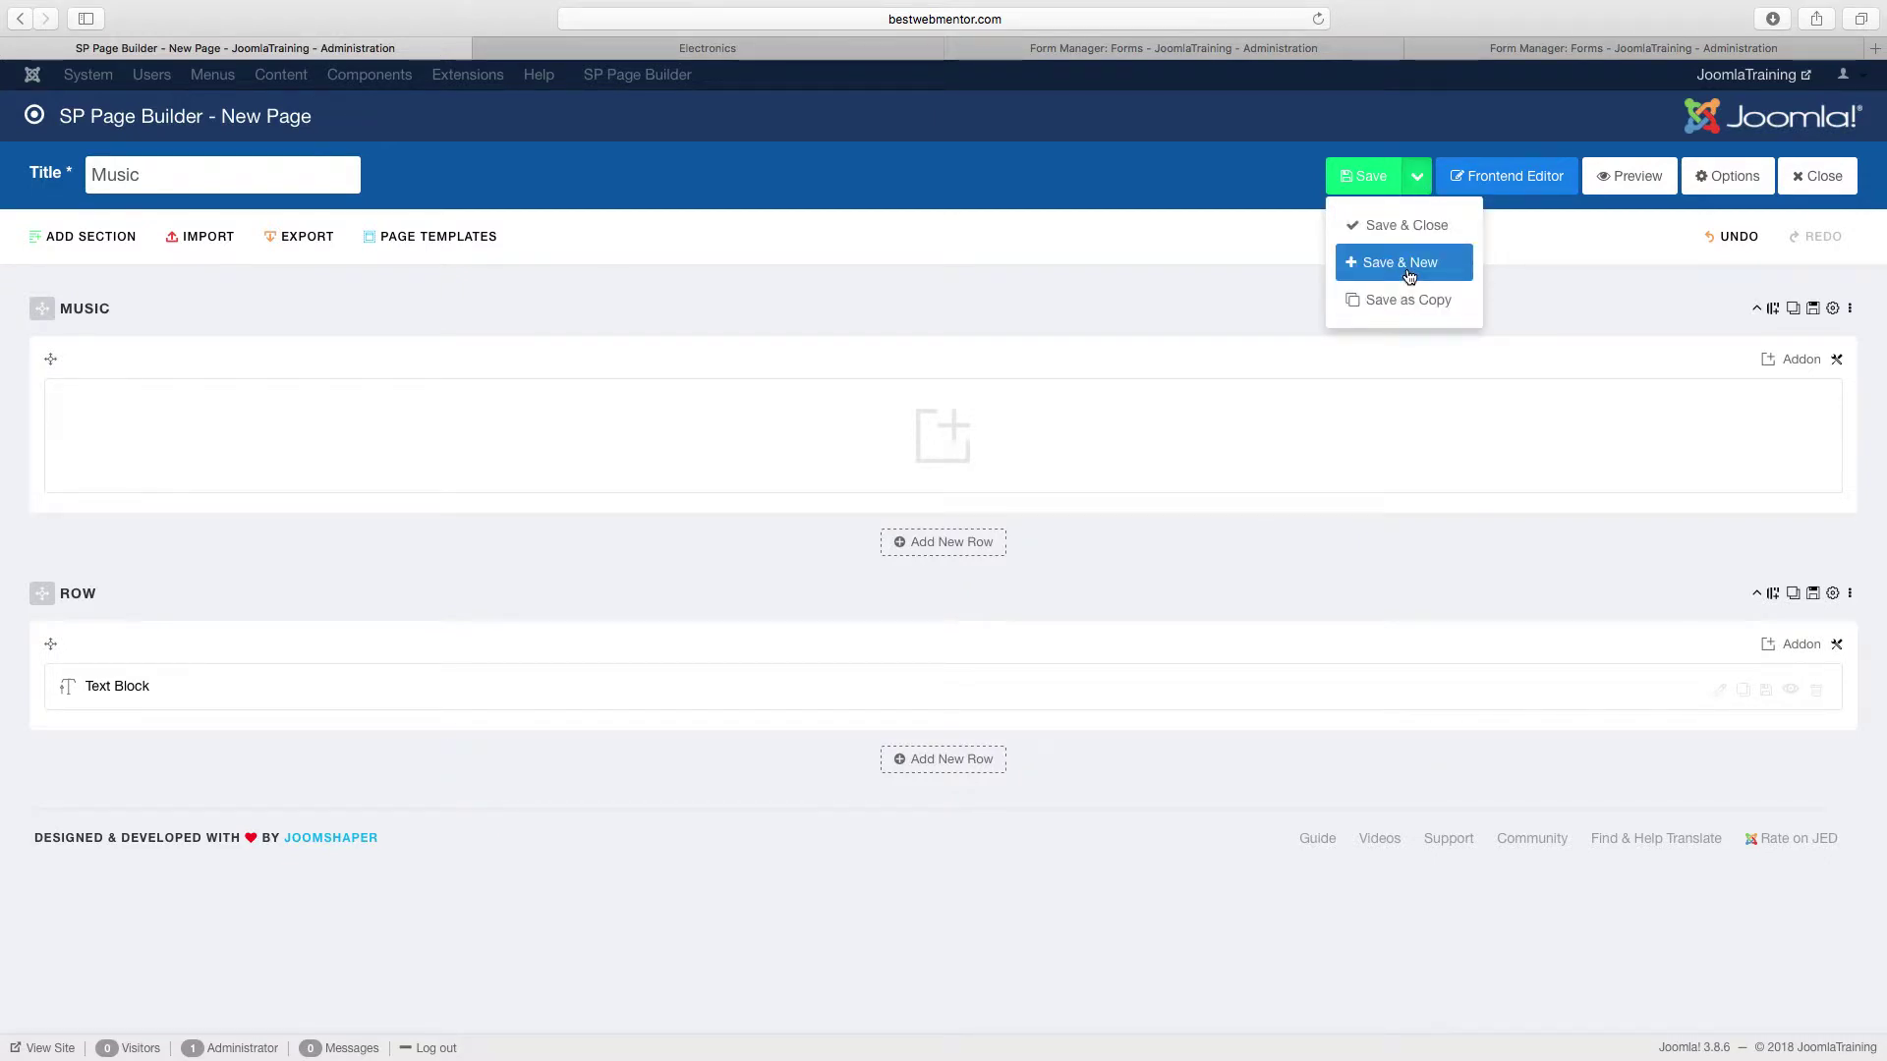
{"action": "left_click", "coordinate": [1148, 233]}
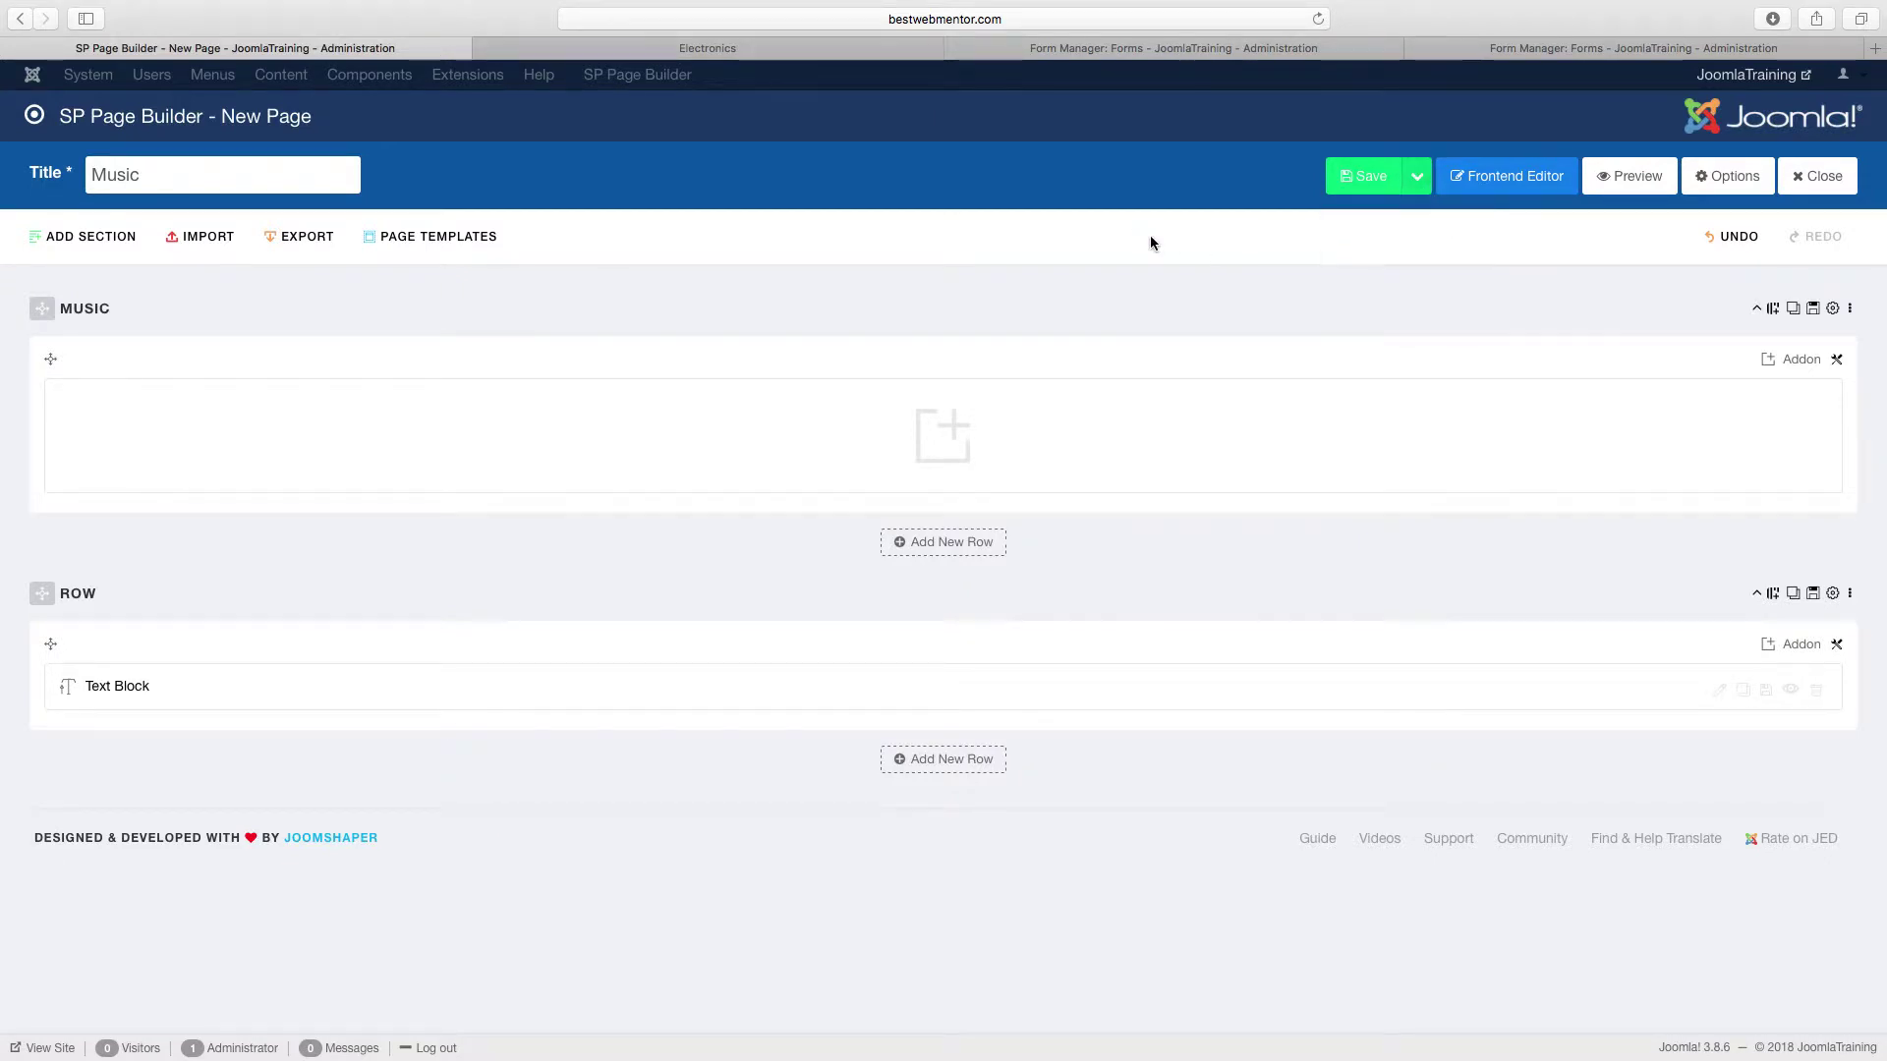
{"action": "left_click", "coordinate": [1421, 187]}
{"action": "left_click", "coordinate": [1415, 298]}
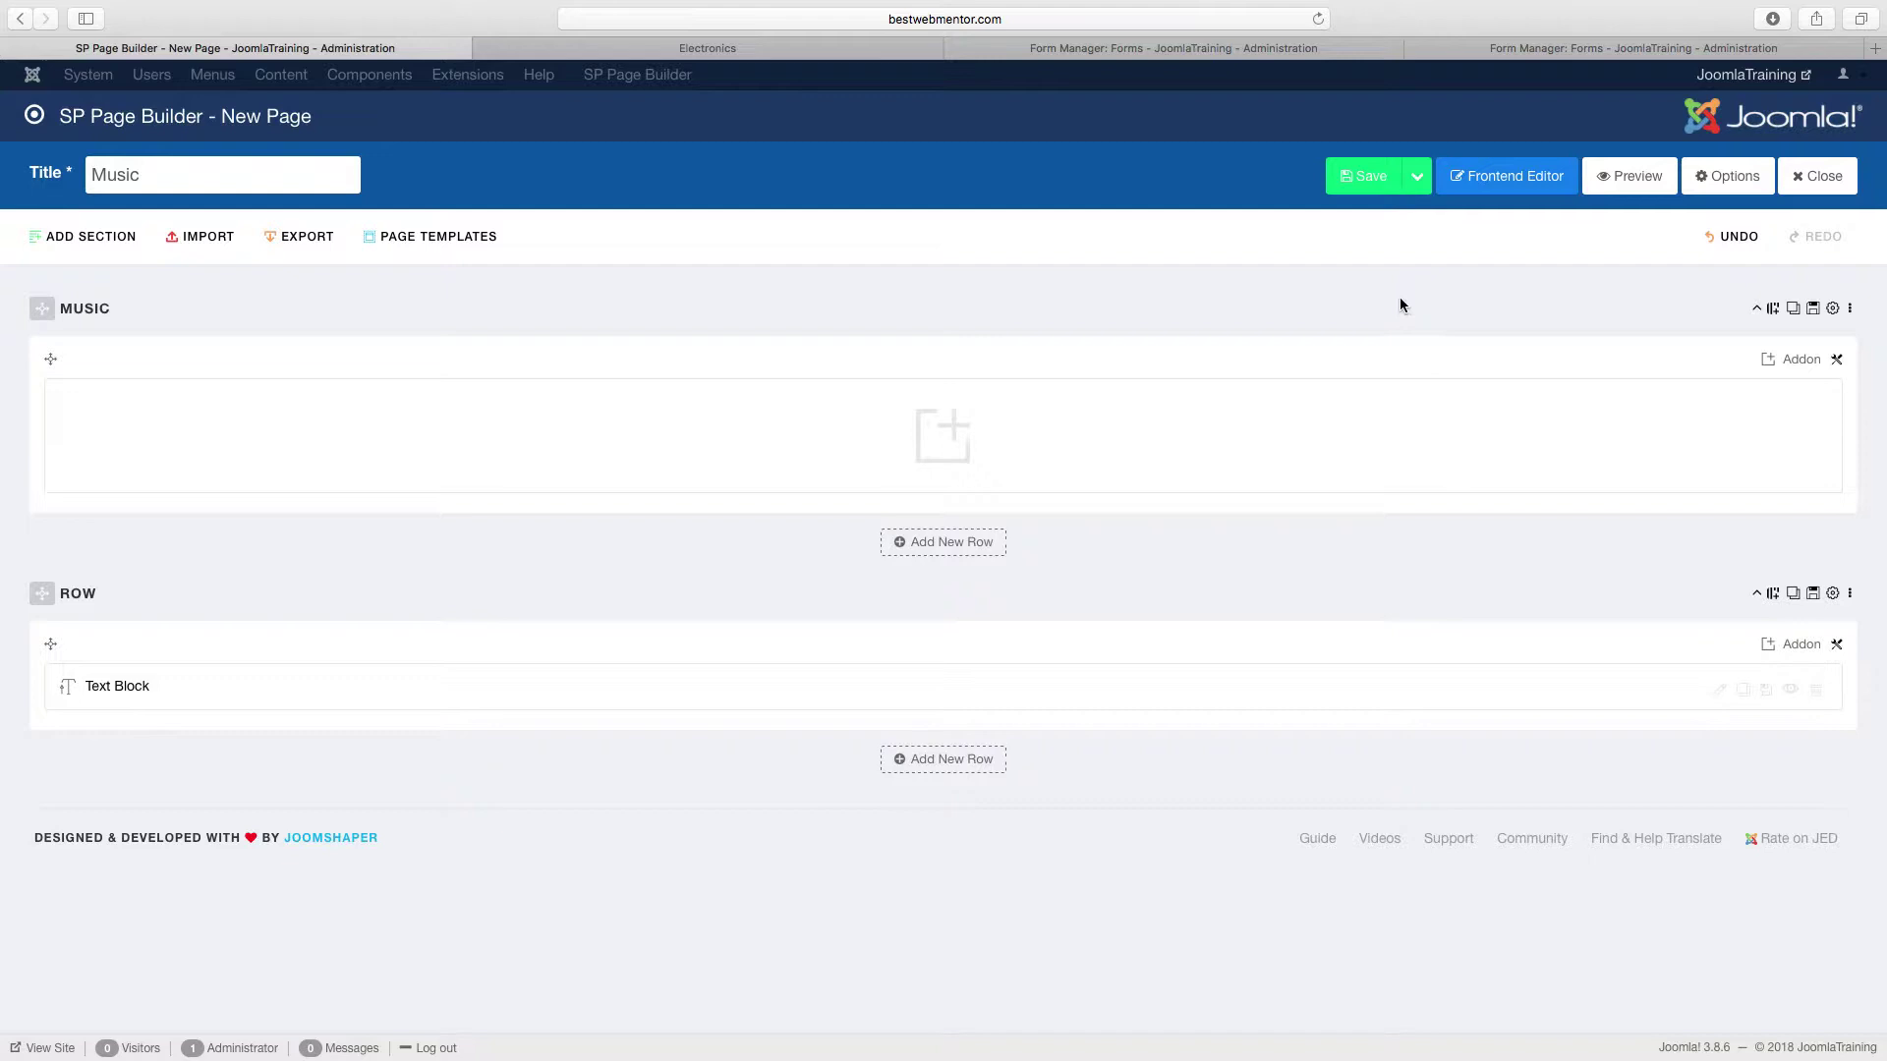
Step: Preview the live Music page and scroll through its wave banner and products
{"action": "left_click", "coordinate": [1630, 186]}
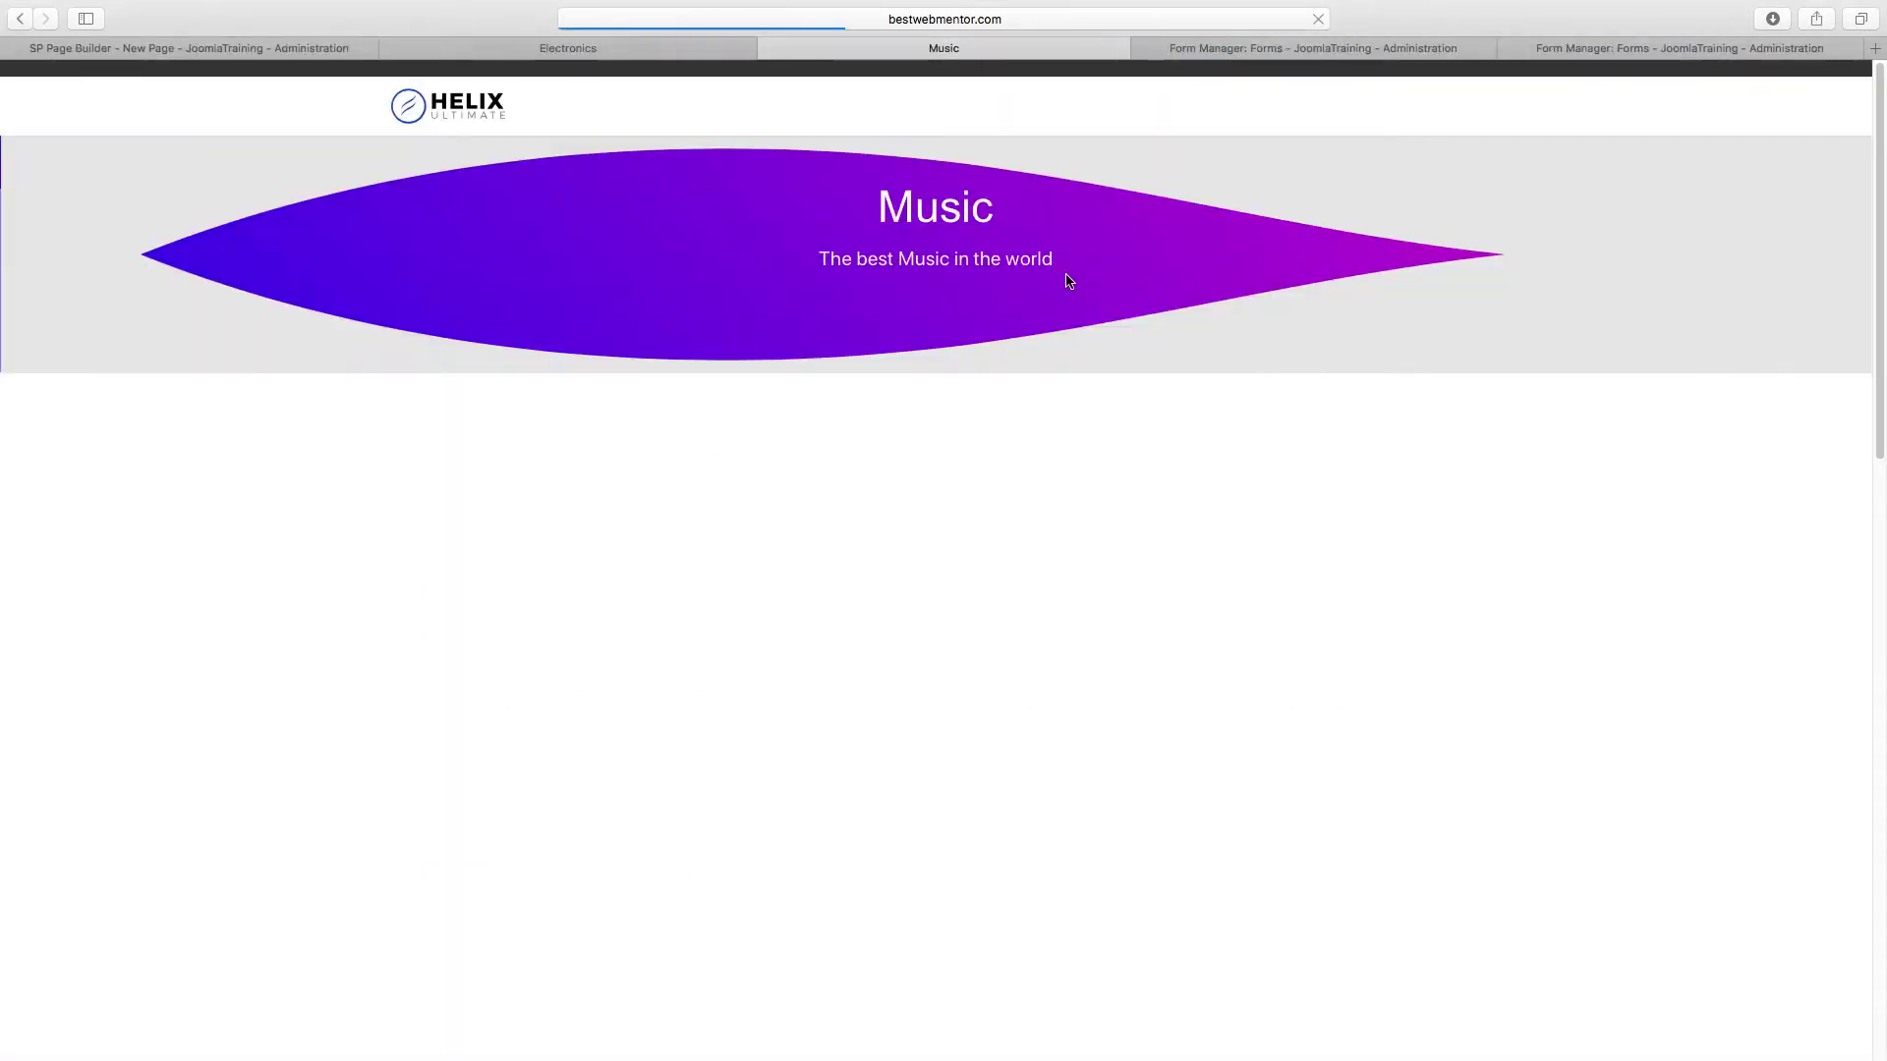
{"action": "scroll", "coordinate": [1094, 461], "scroll_direction": "down", "scroll_amount": 5}
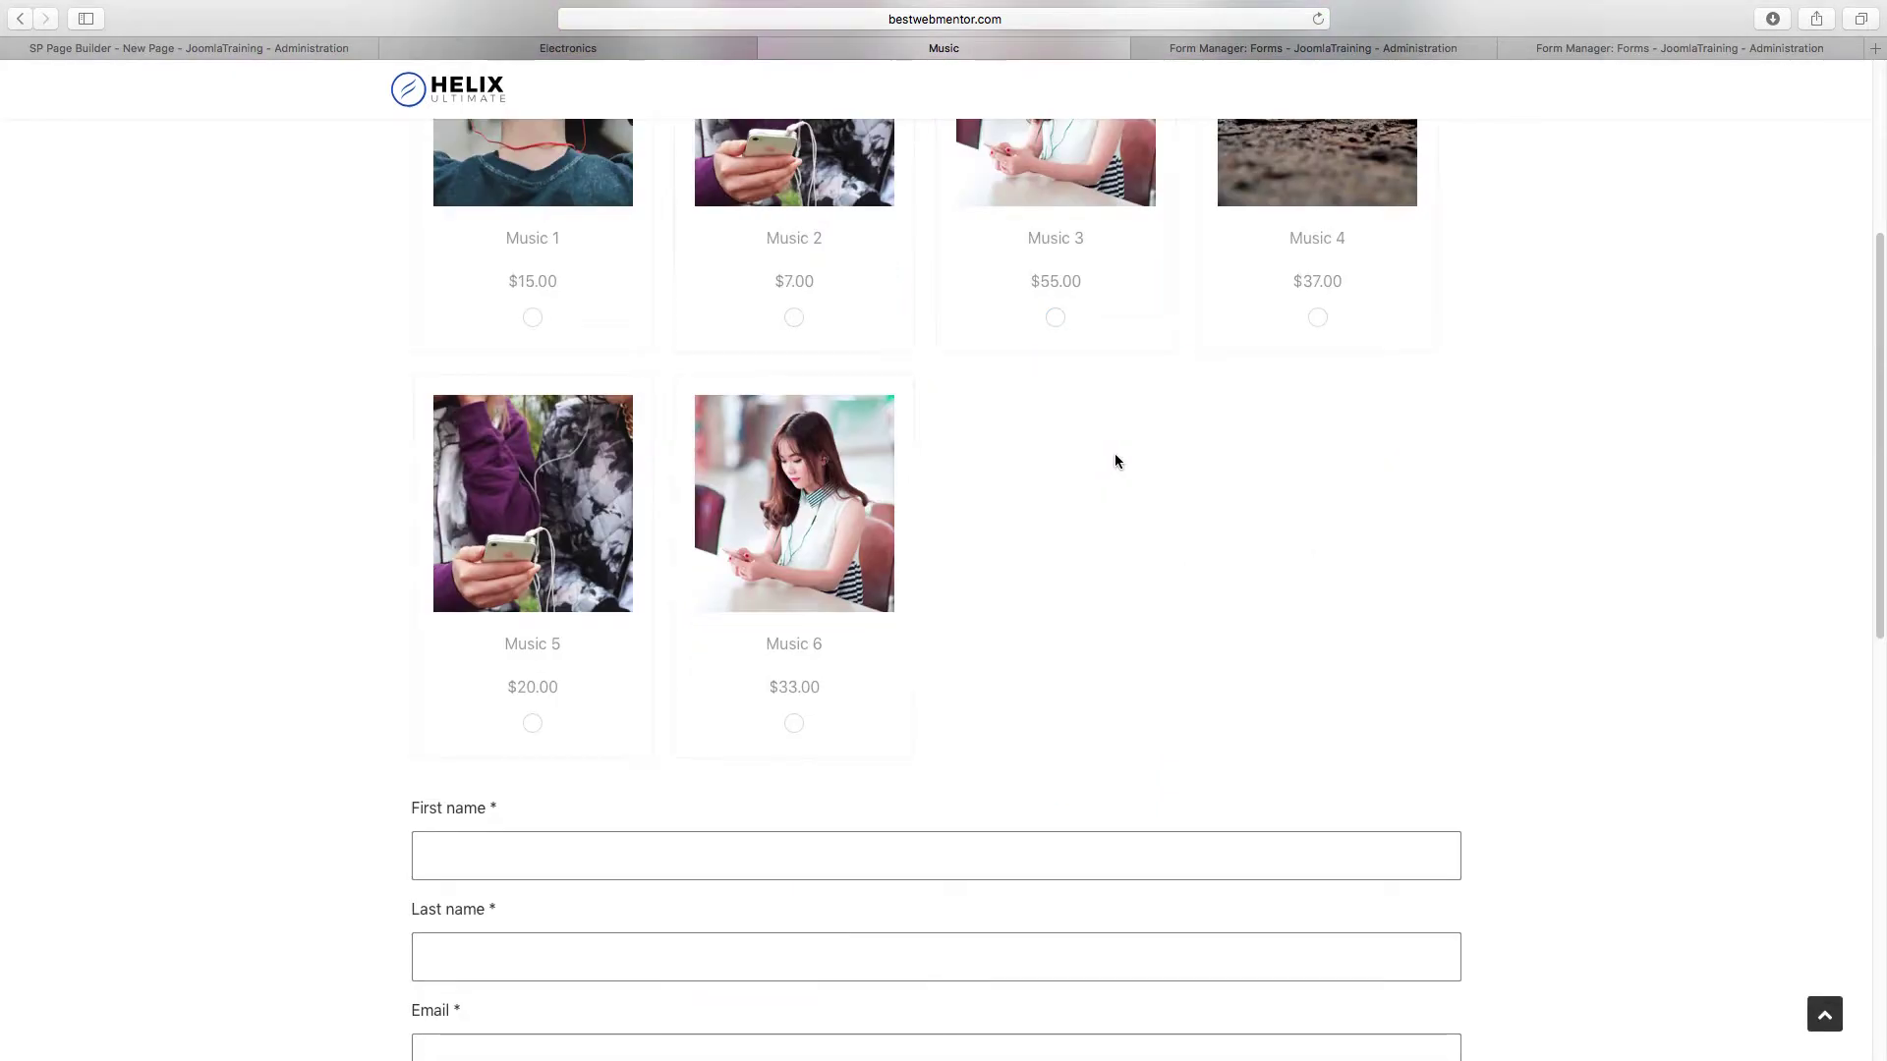
{"action": "scroll", "coordinate": [1039, 526], "scroll_direction": "down", "scroll_amount": 10}
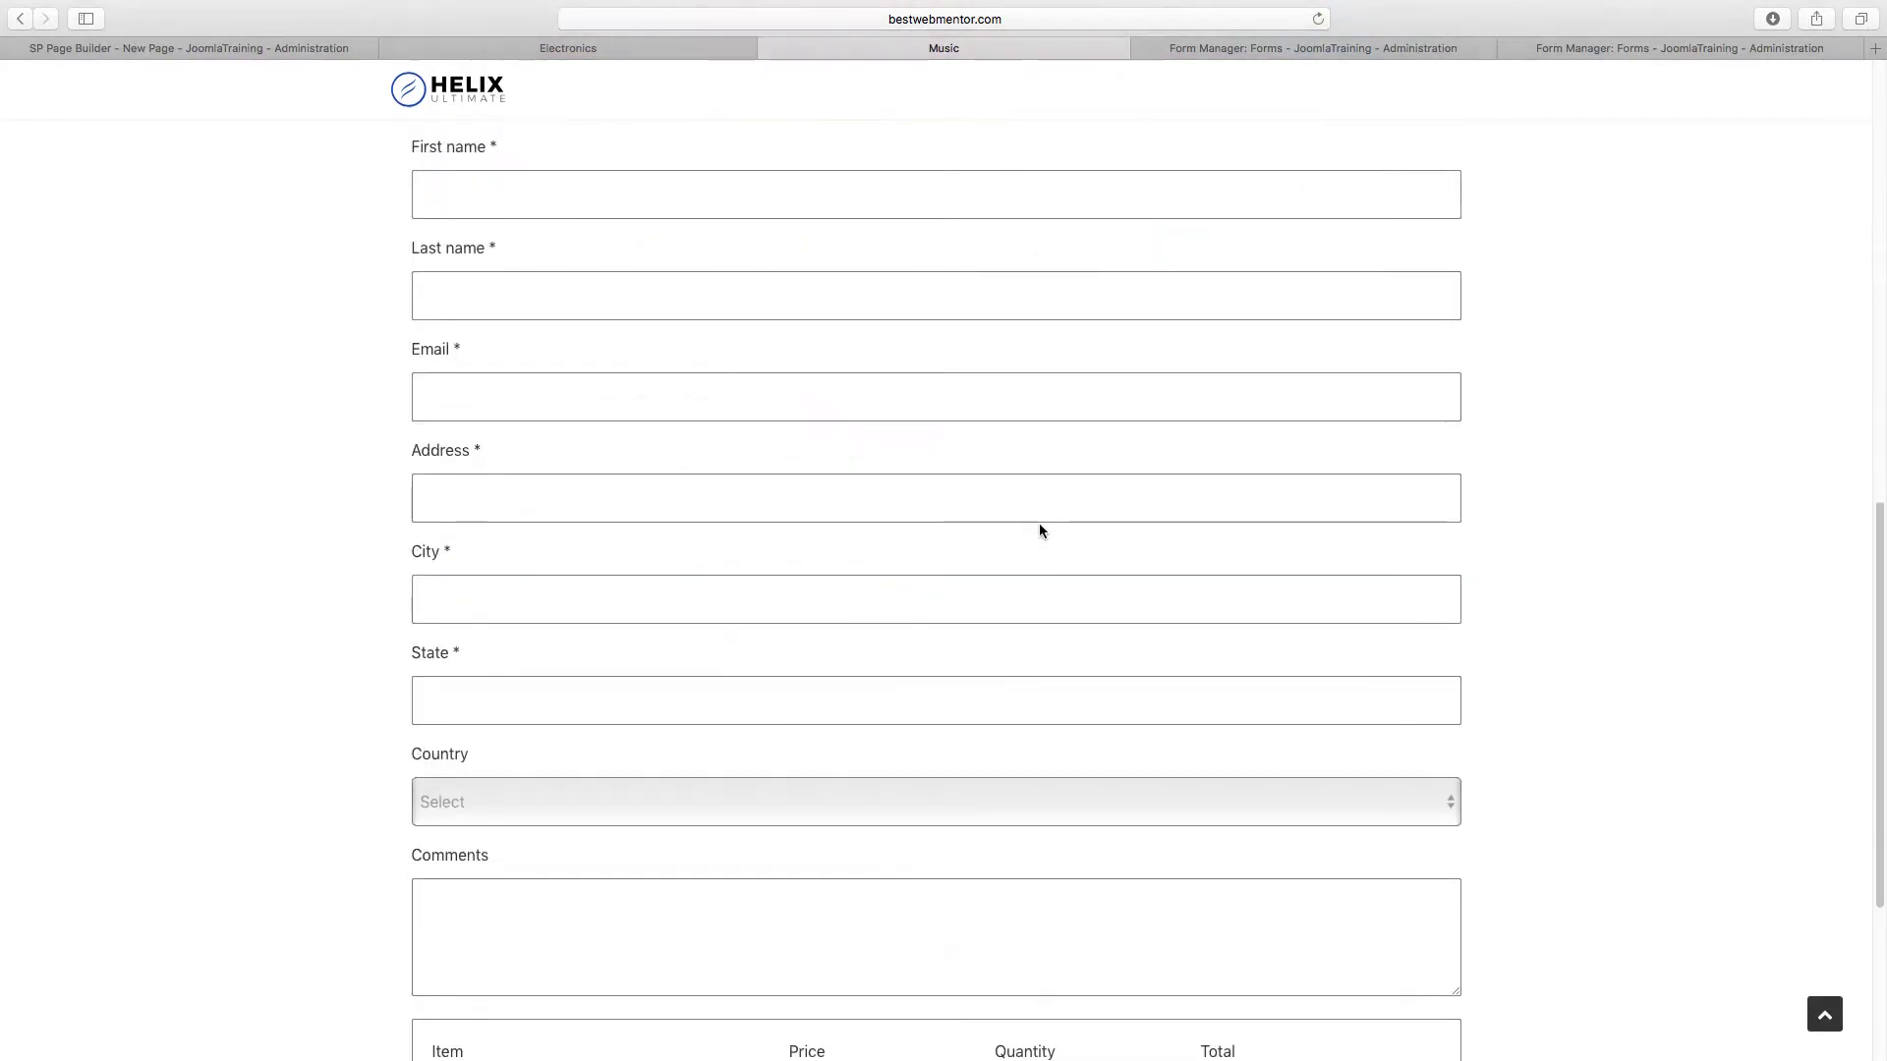
{"action": "scroll", "coordinate": [1054, 531], "scroll_direction": "up", "scroll_amount": 6}
{"action": "scroll", "coordinate": [1054, 531], "scroll_direction": "down", "scroll_amount": 6}
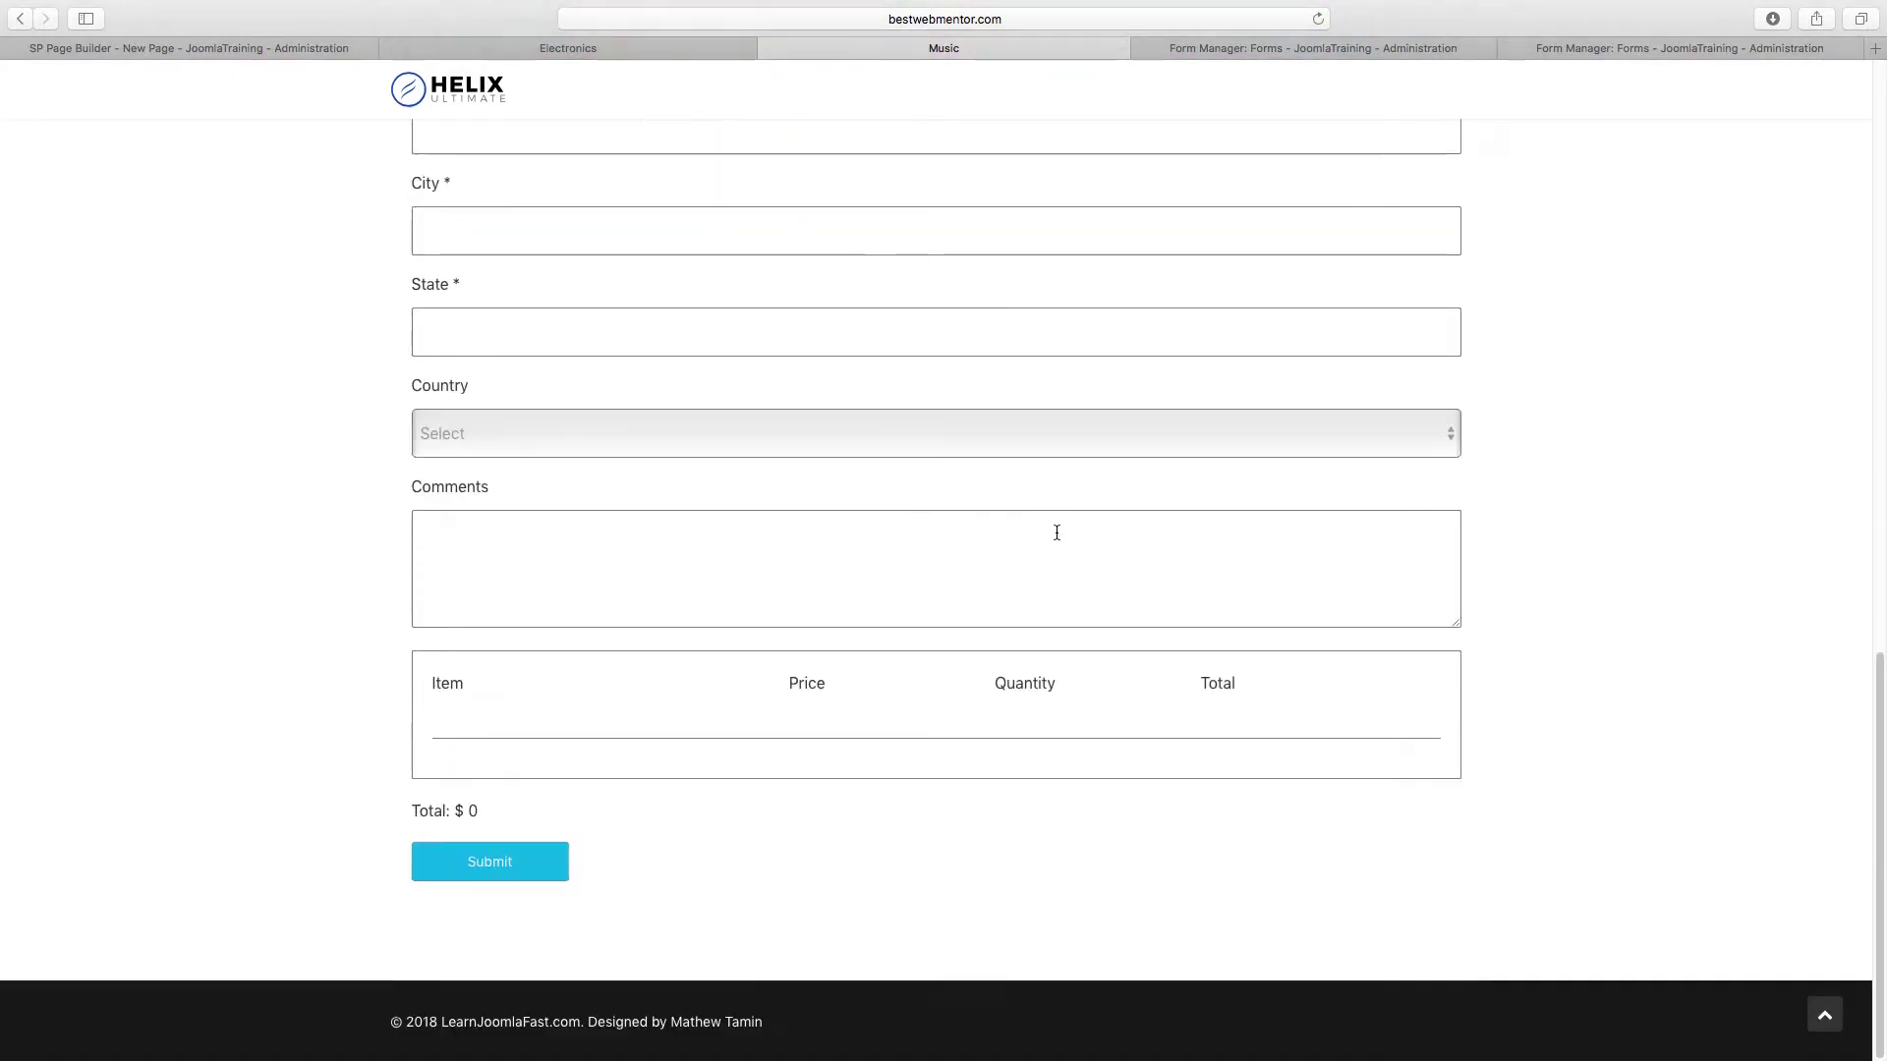
{"action": "scroll", "coordinate": [1055, 531], "scroll_direction": "up", "scroll_amount": 15}
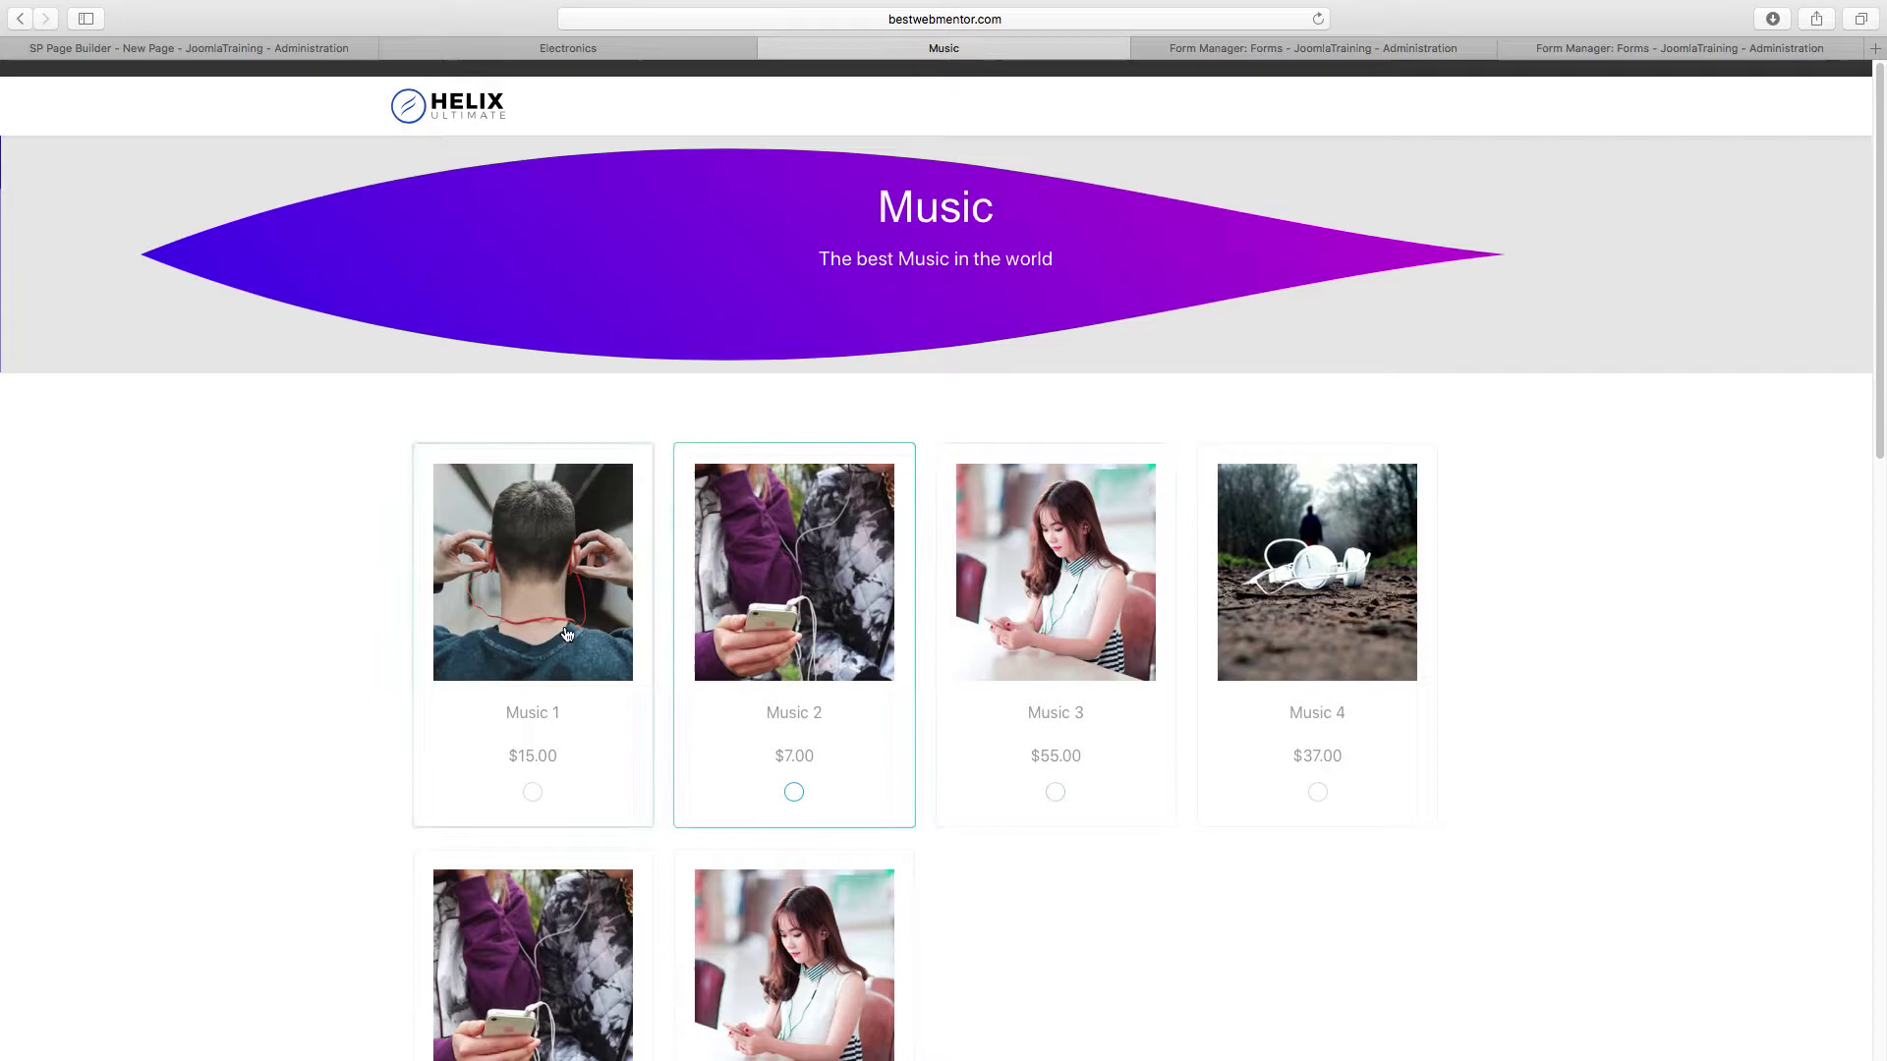
Step: Compare the Music preview with the Electronics page, then close both preview tabs
{"action": "left_click", "coordinate": [628, 52]}
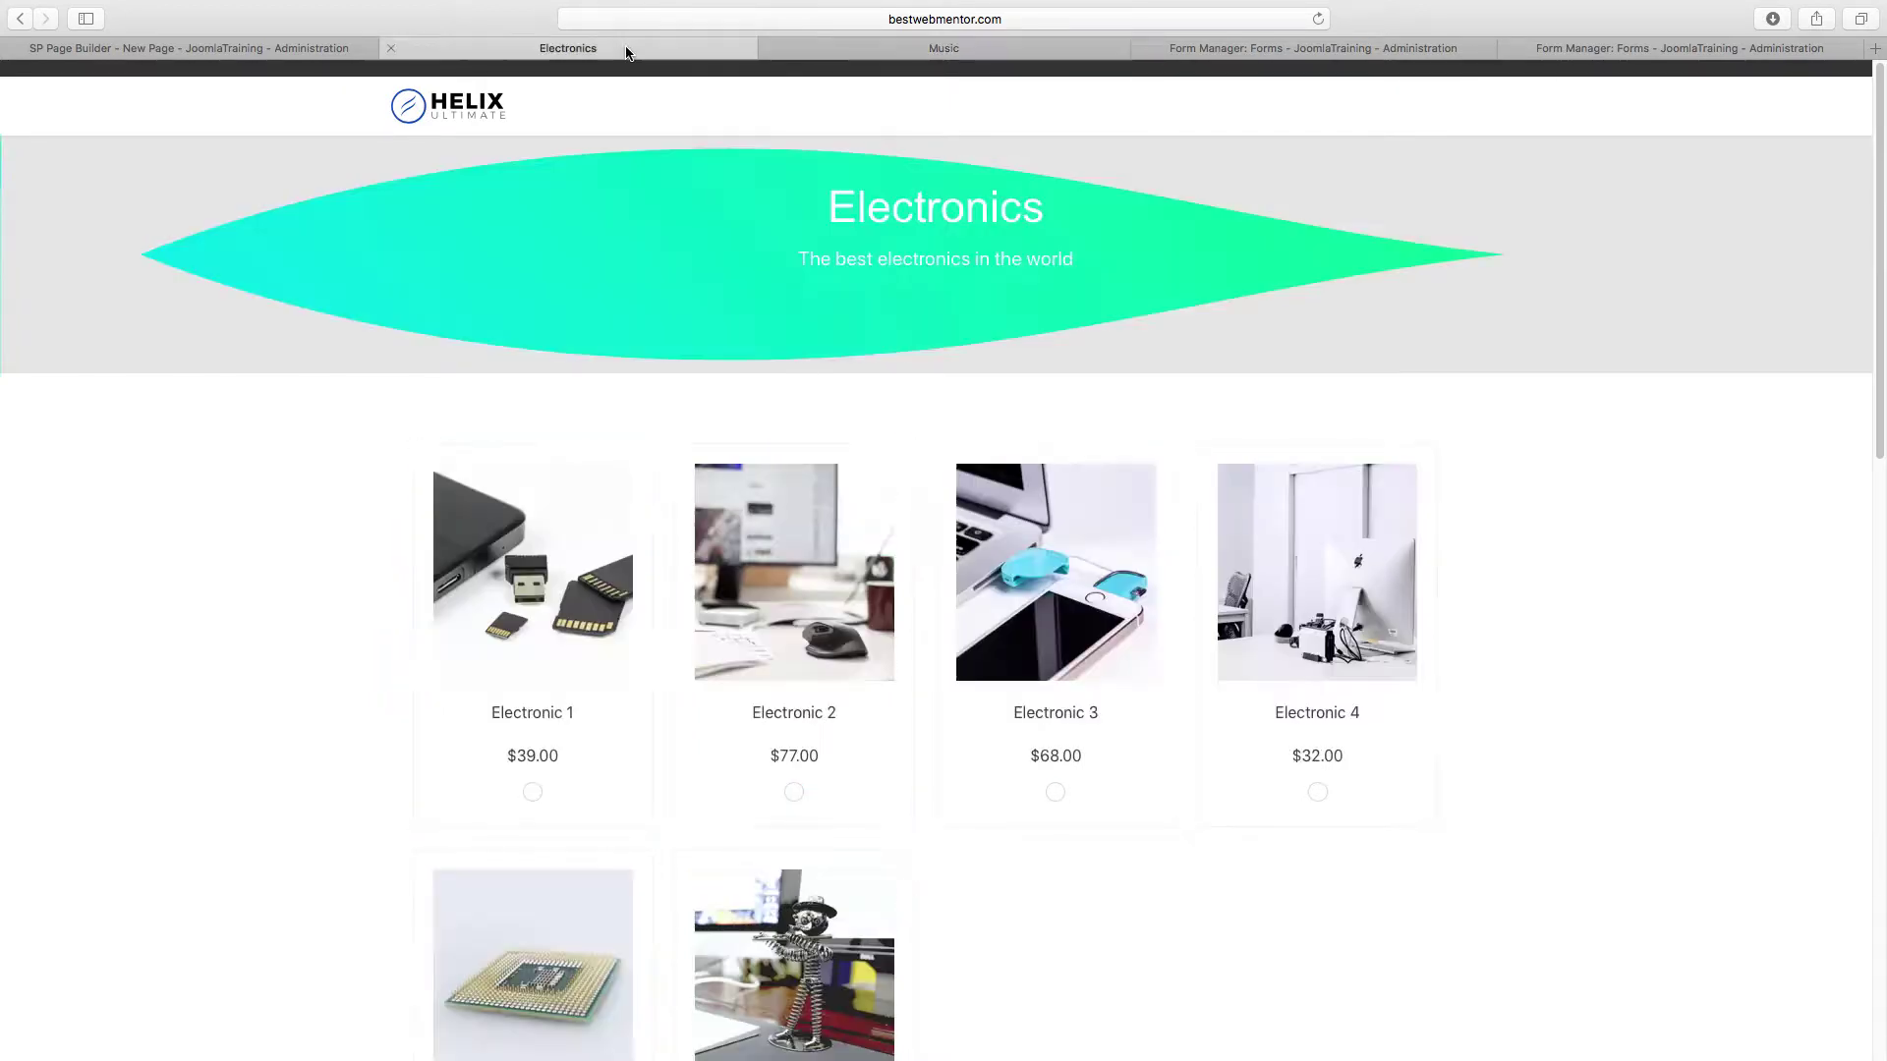
{"action": "left_click", "coordinate": [941, 51]}
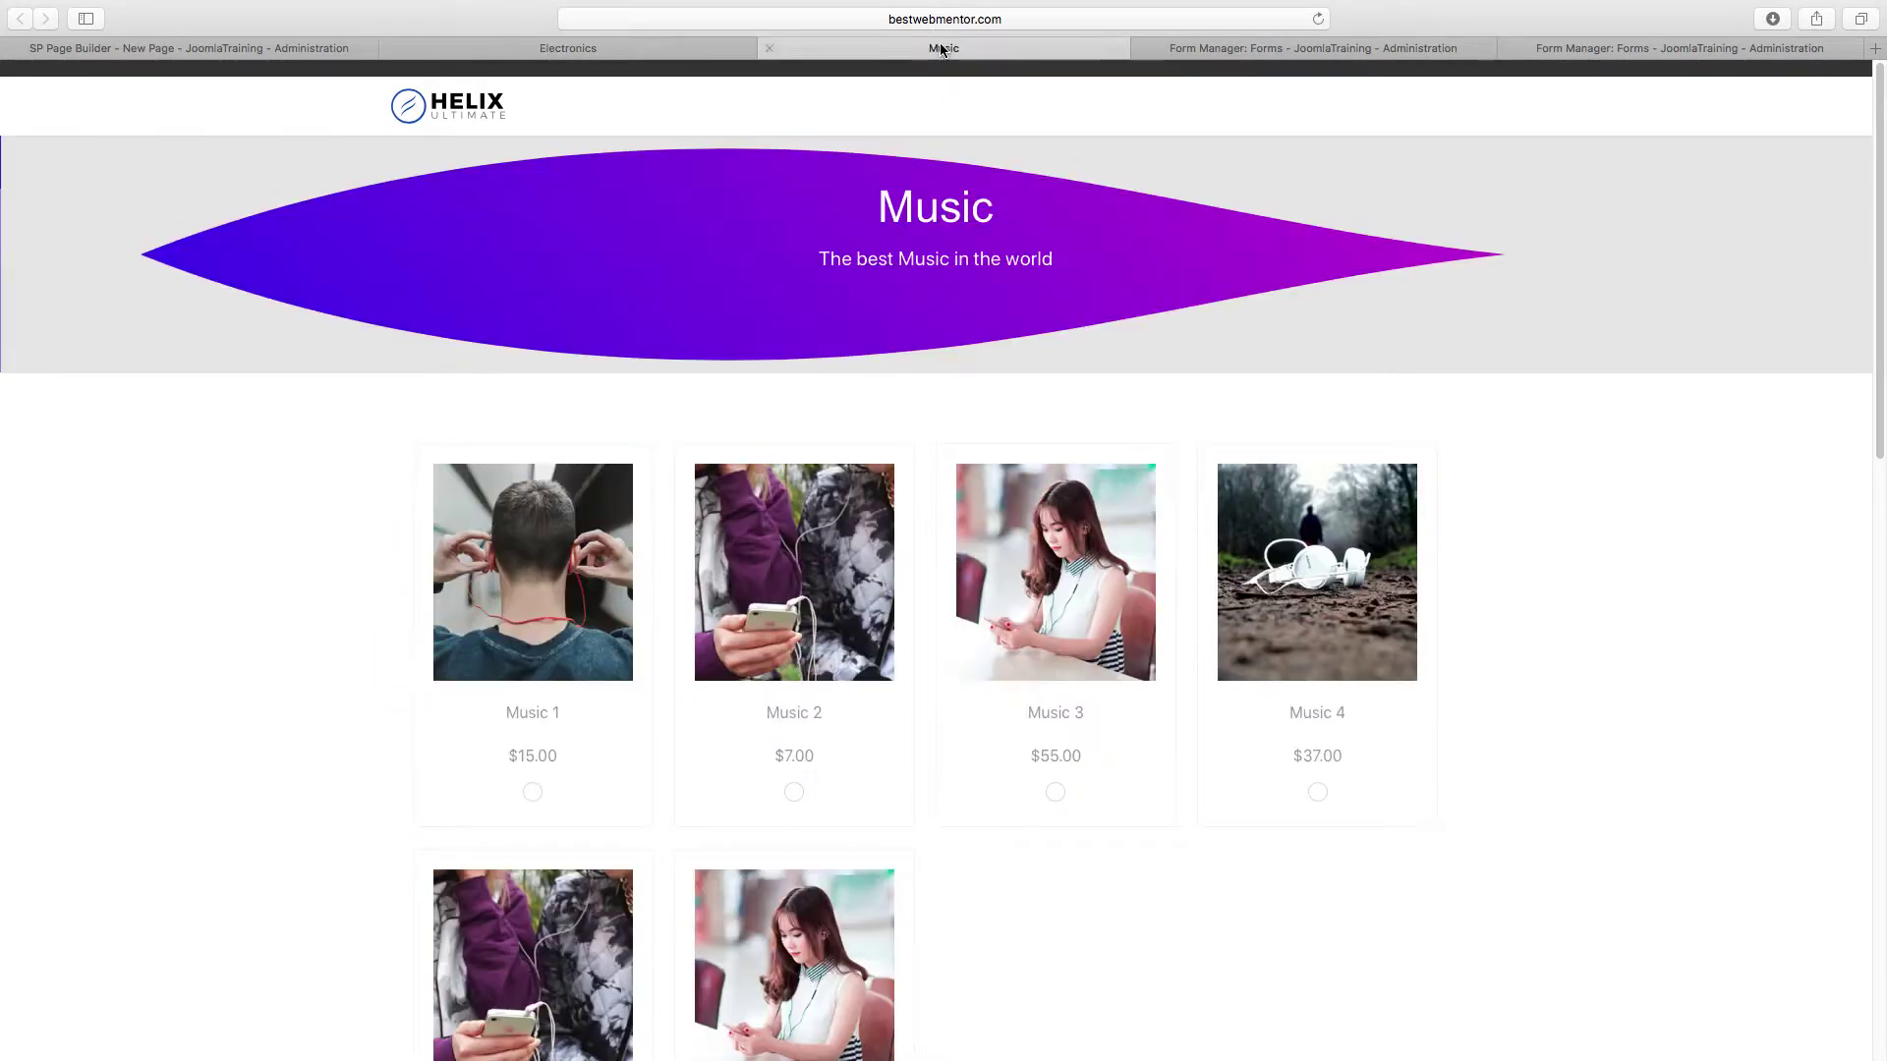
{"action": "left_click", "coordinate": [483, 46]}
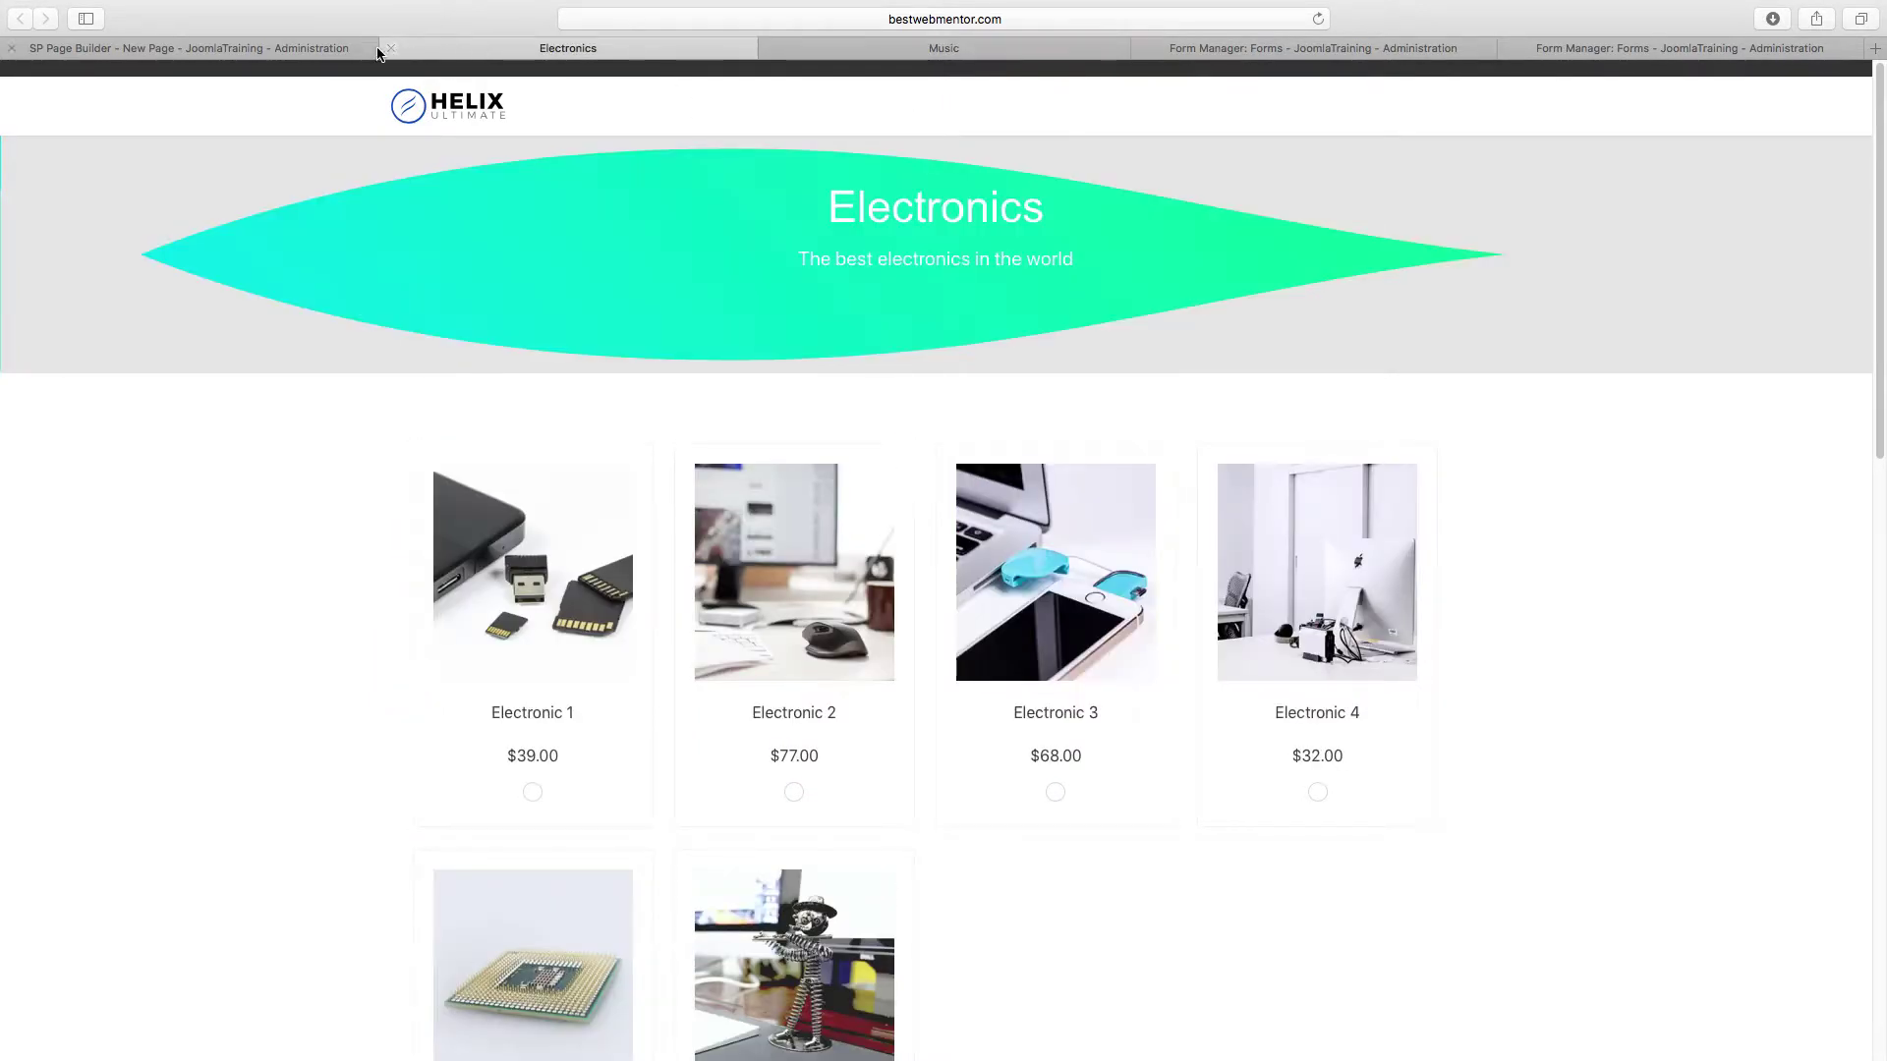
{"action": "left_click", "coordinate": [772, 48]}
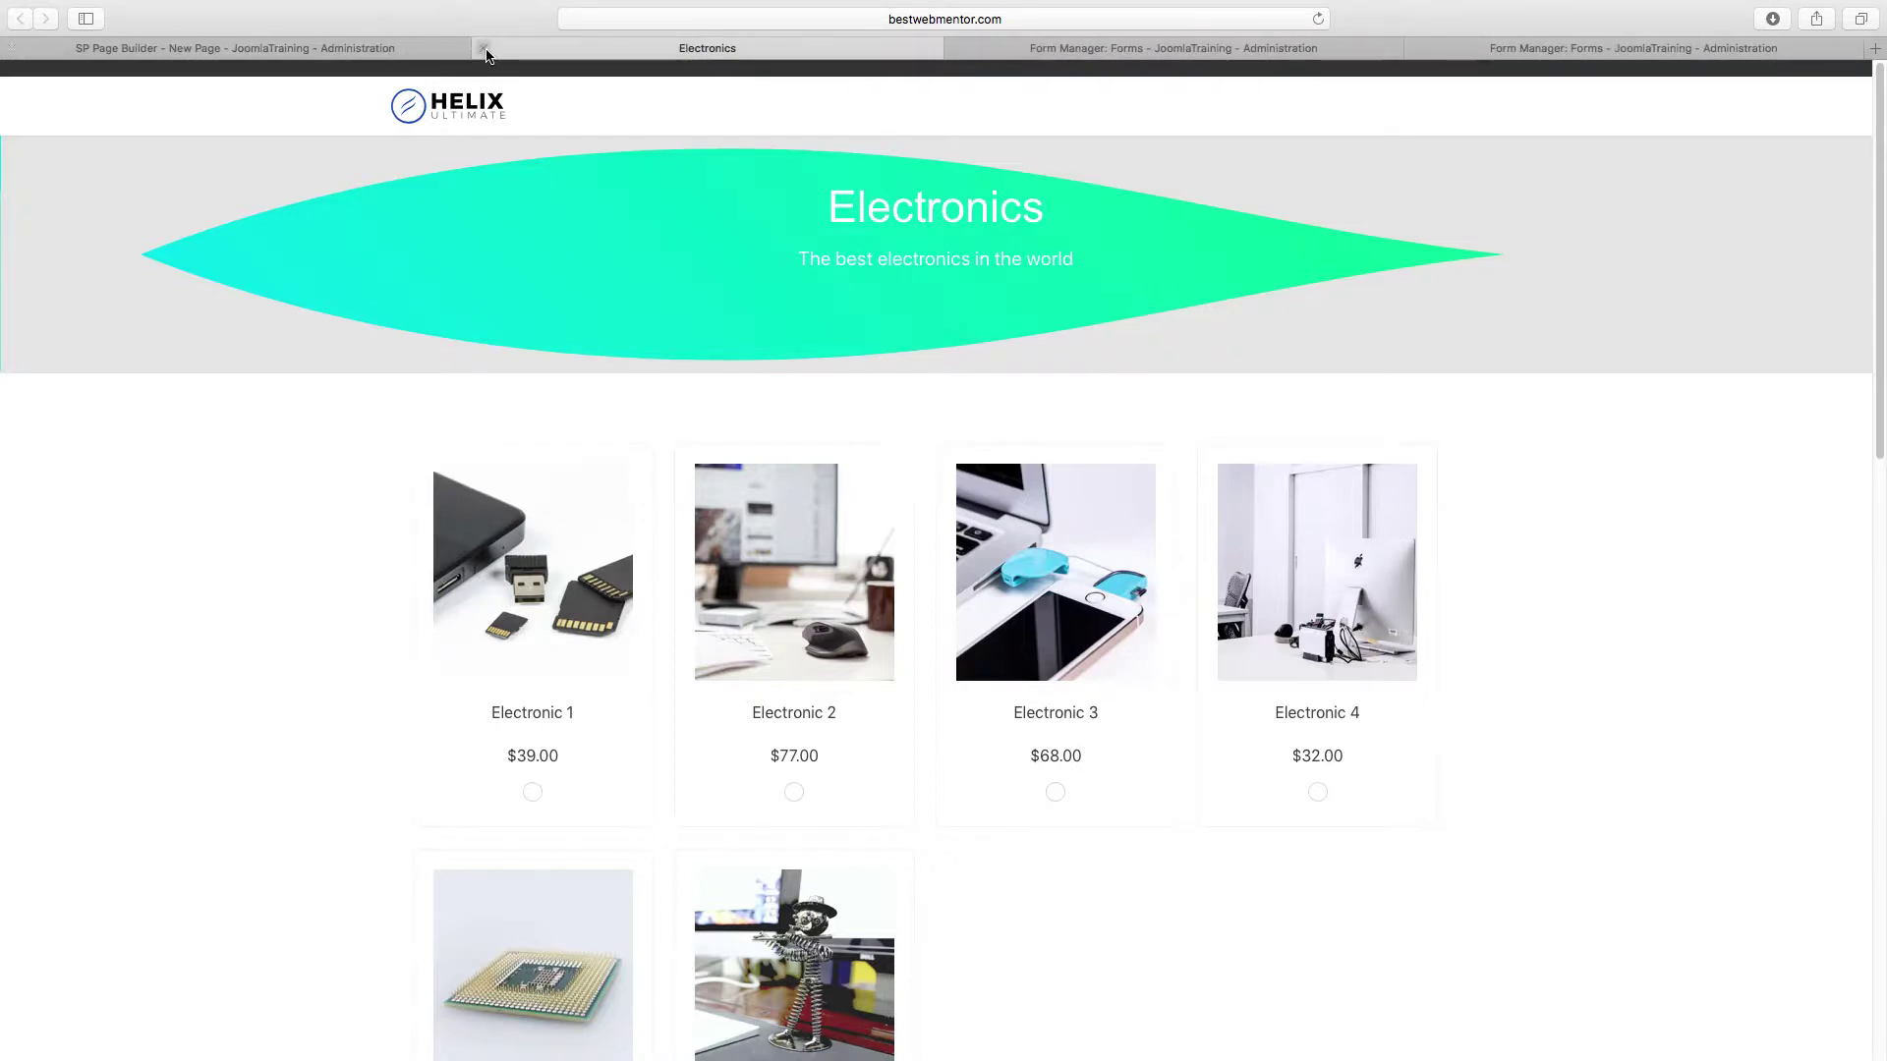
{"action": "left_click", "coordinate": [484, 48]}
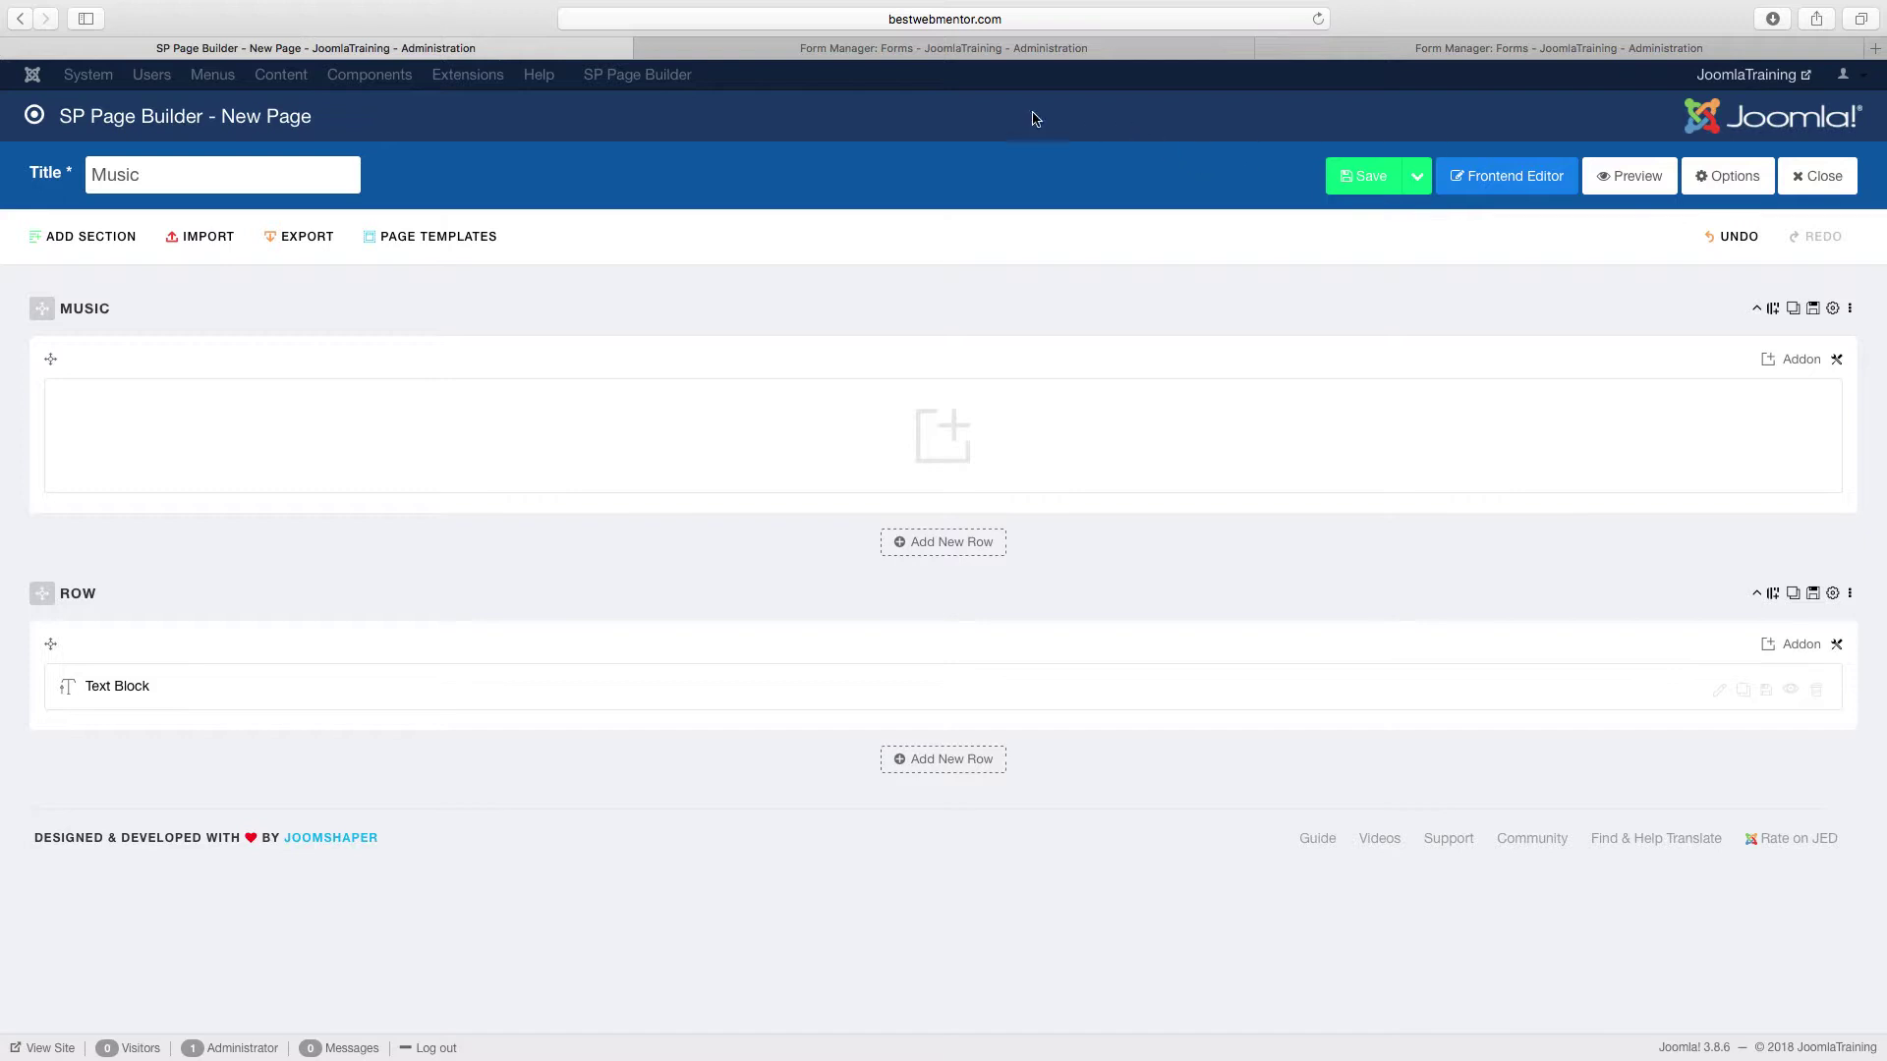
Step: Save & Close the Music page to return to the Pages list
{"action": "left_click", "coordinate": [893, 51]}
{"action": "left_click", "coordinate": [528, 43]}
{"action": "mouse_move", "coordinate": [1366, 183]}
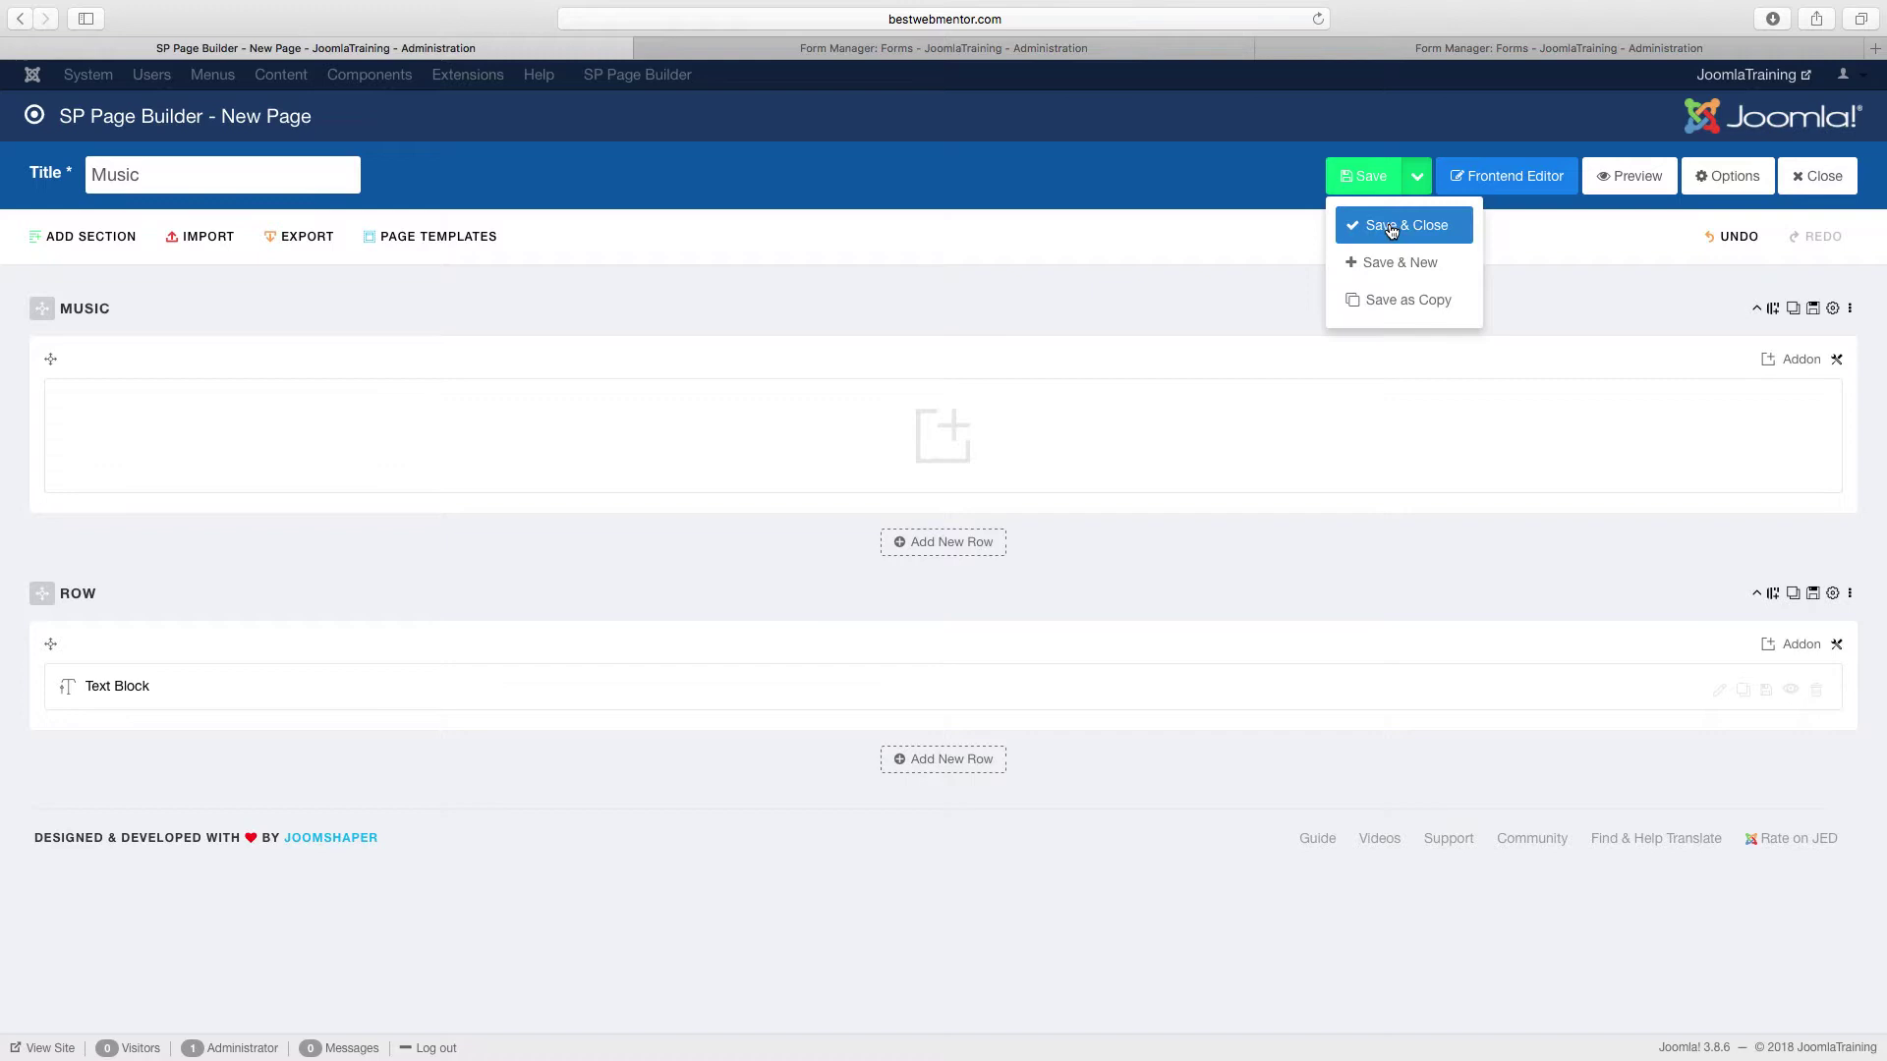
{"action": "left_click", "coordinate": [1391, 228]}
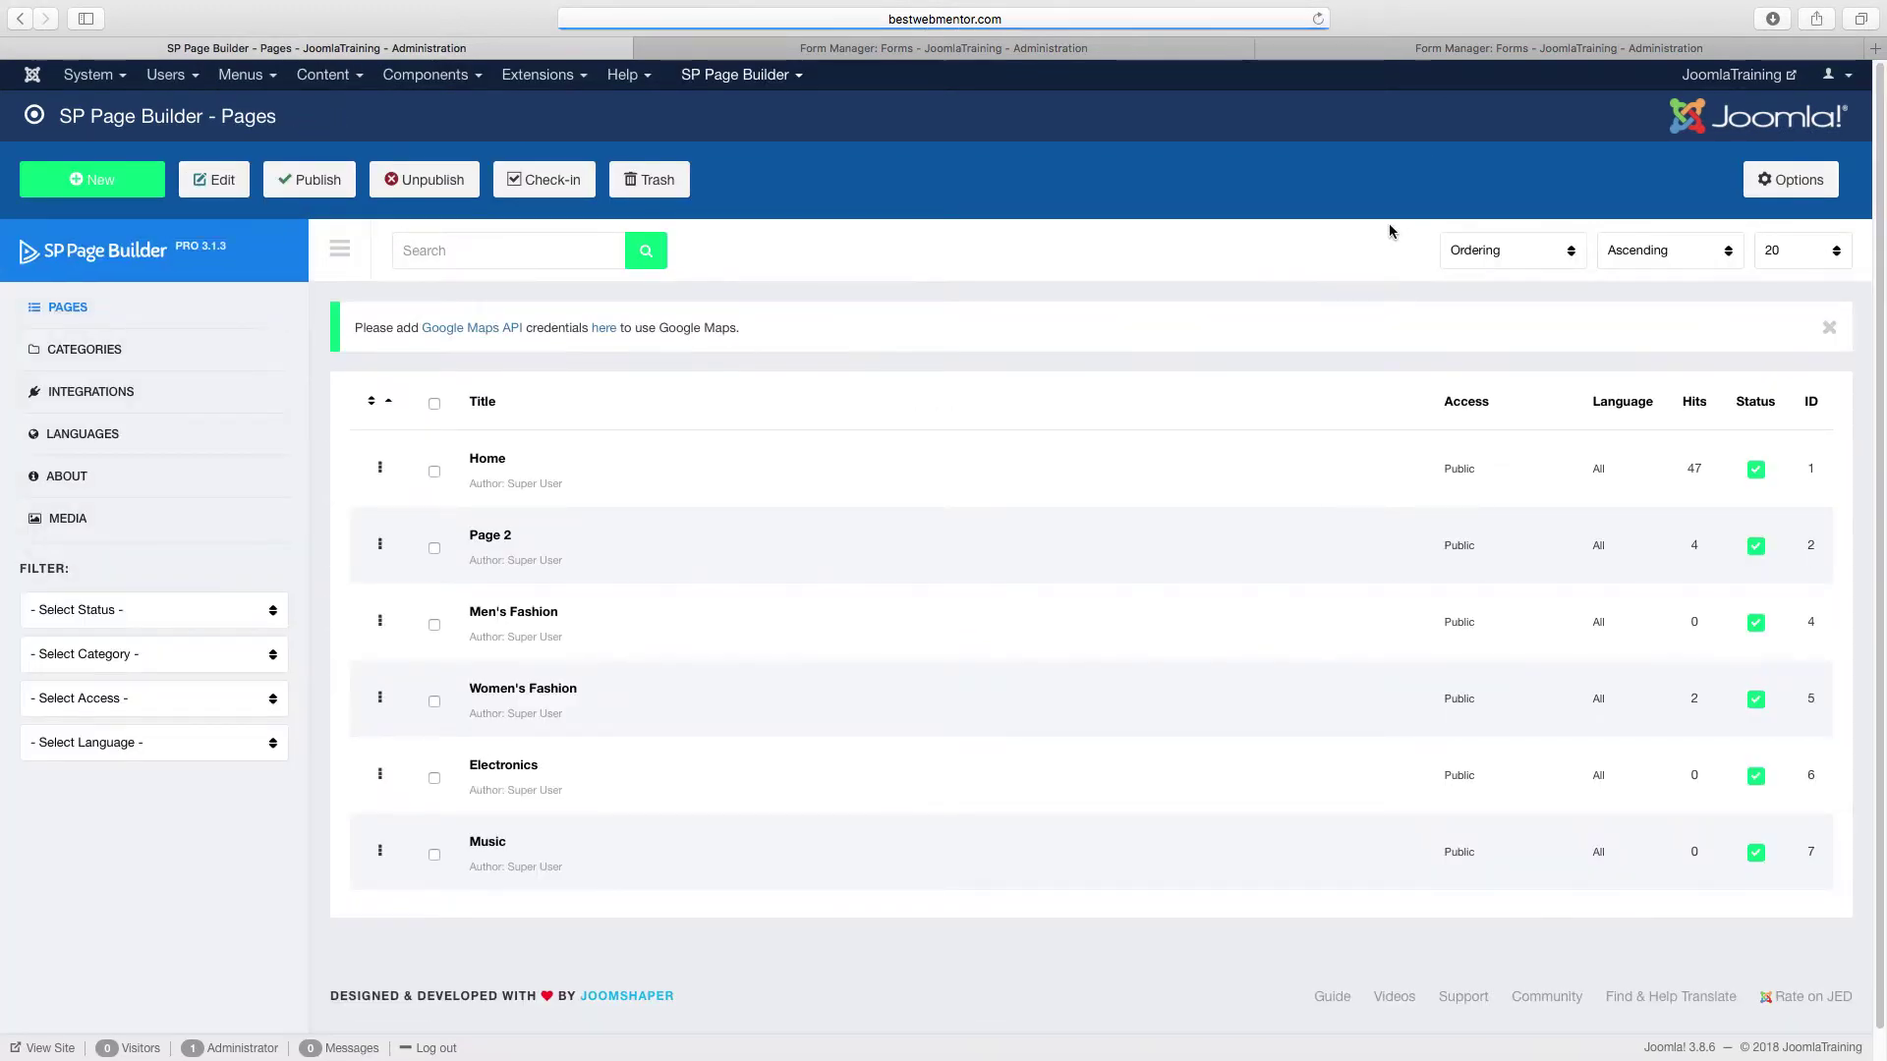
Step: Look through the admin top-bar menus and open the Menus options
{"action": "left_click", "coordinate": [581, 79]}
{"action": "left_click", "coordinate": [582, 78]}
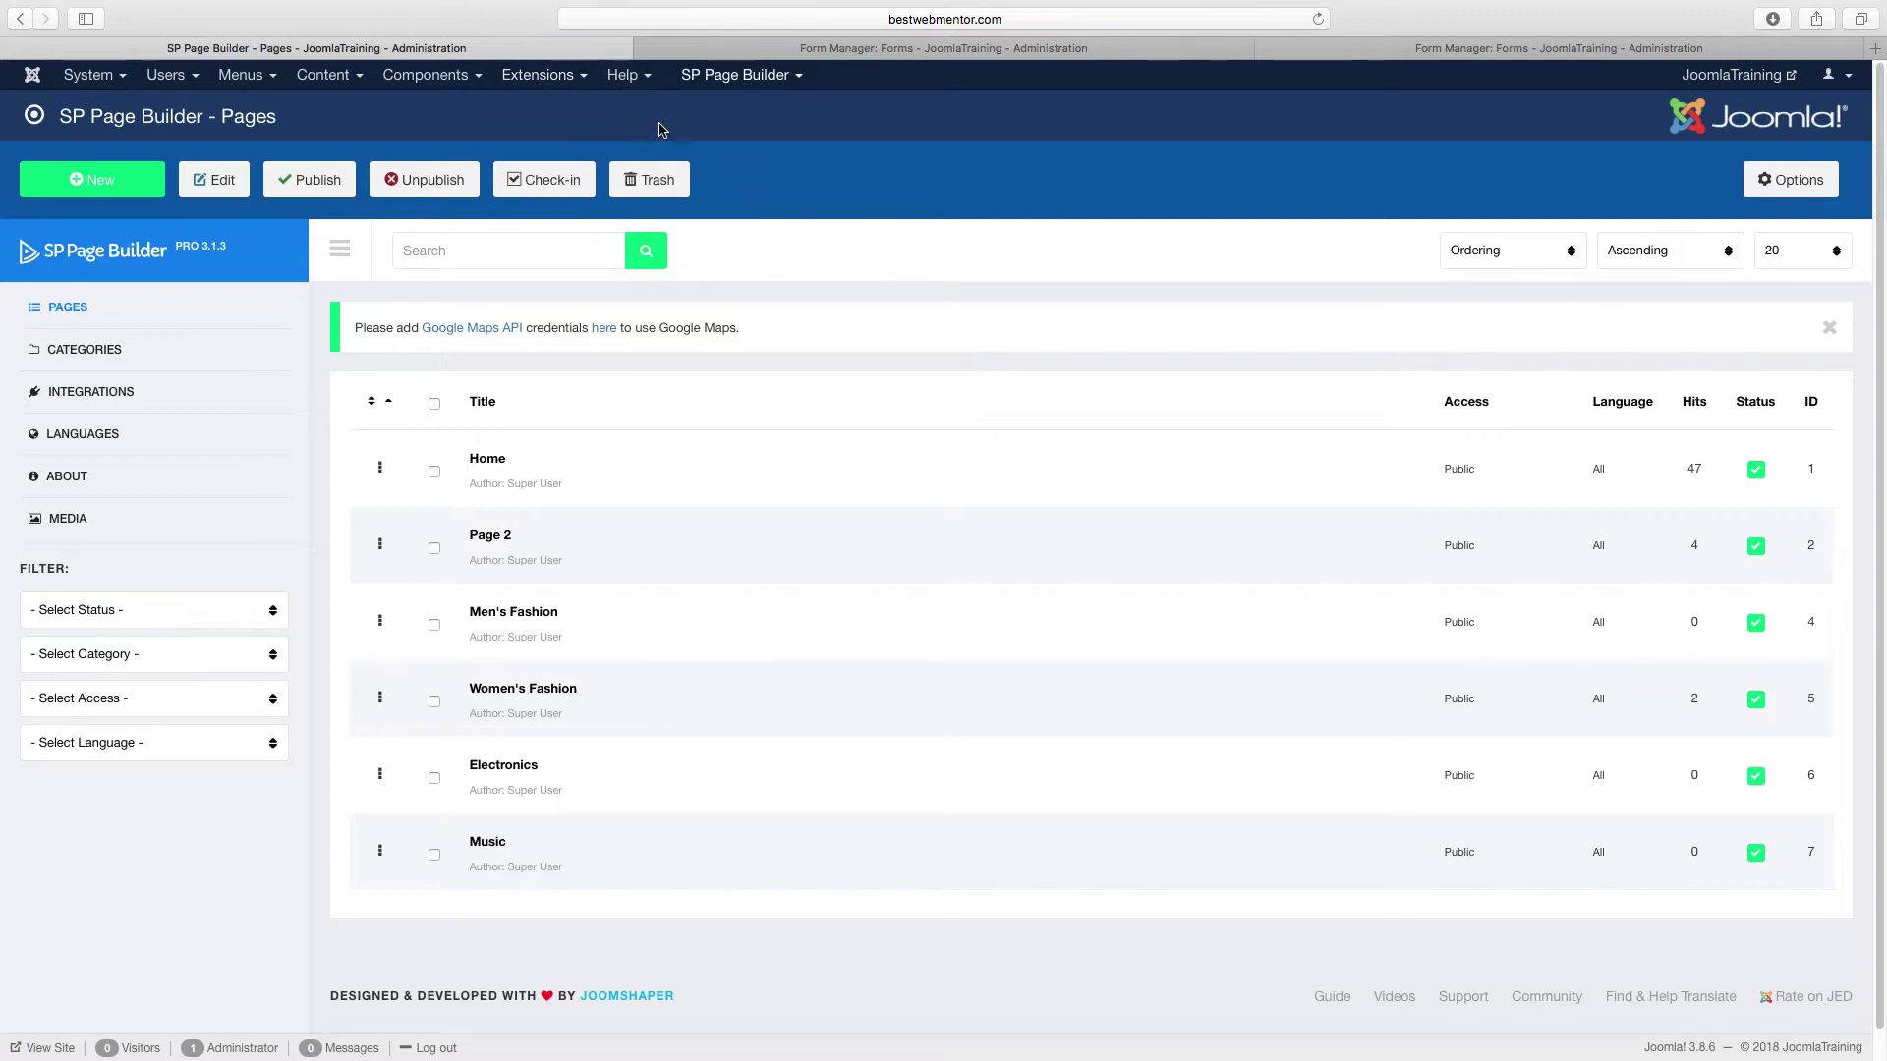
{"action": "left_click", "coordinate": [268, 86]}
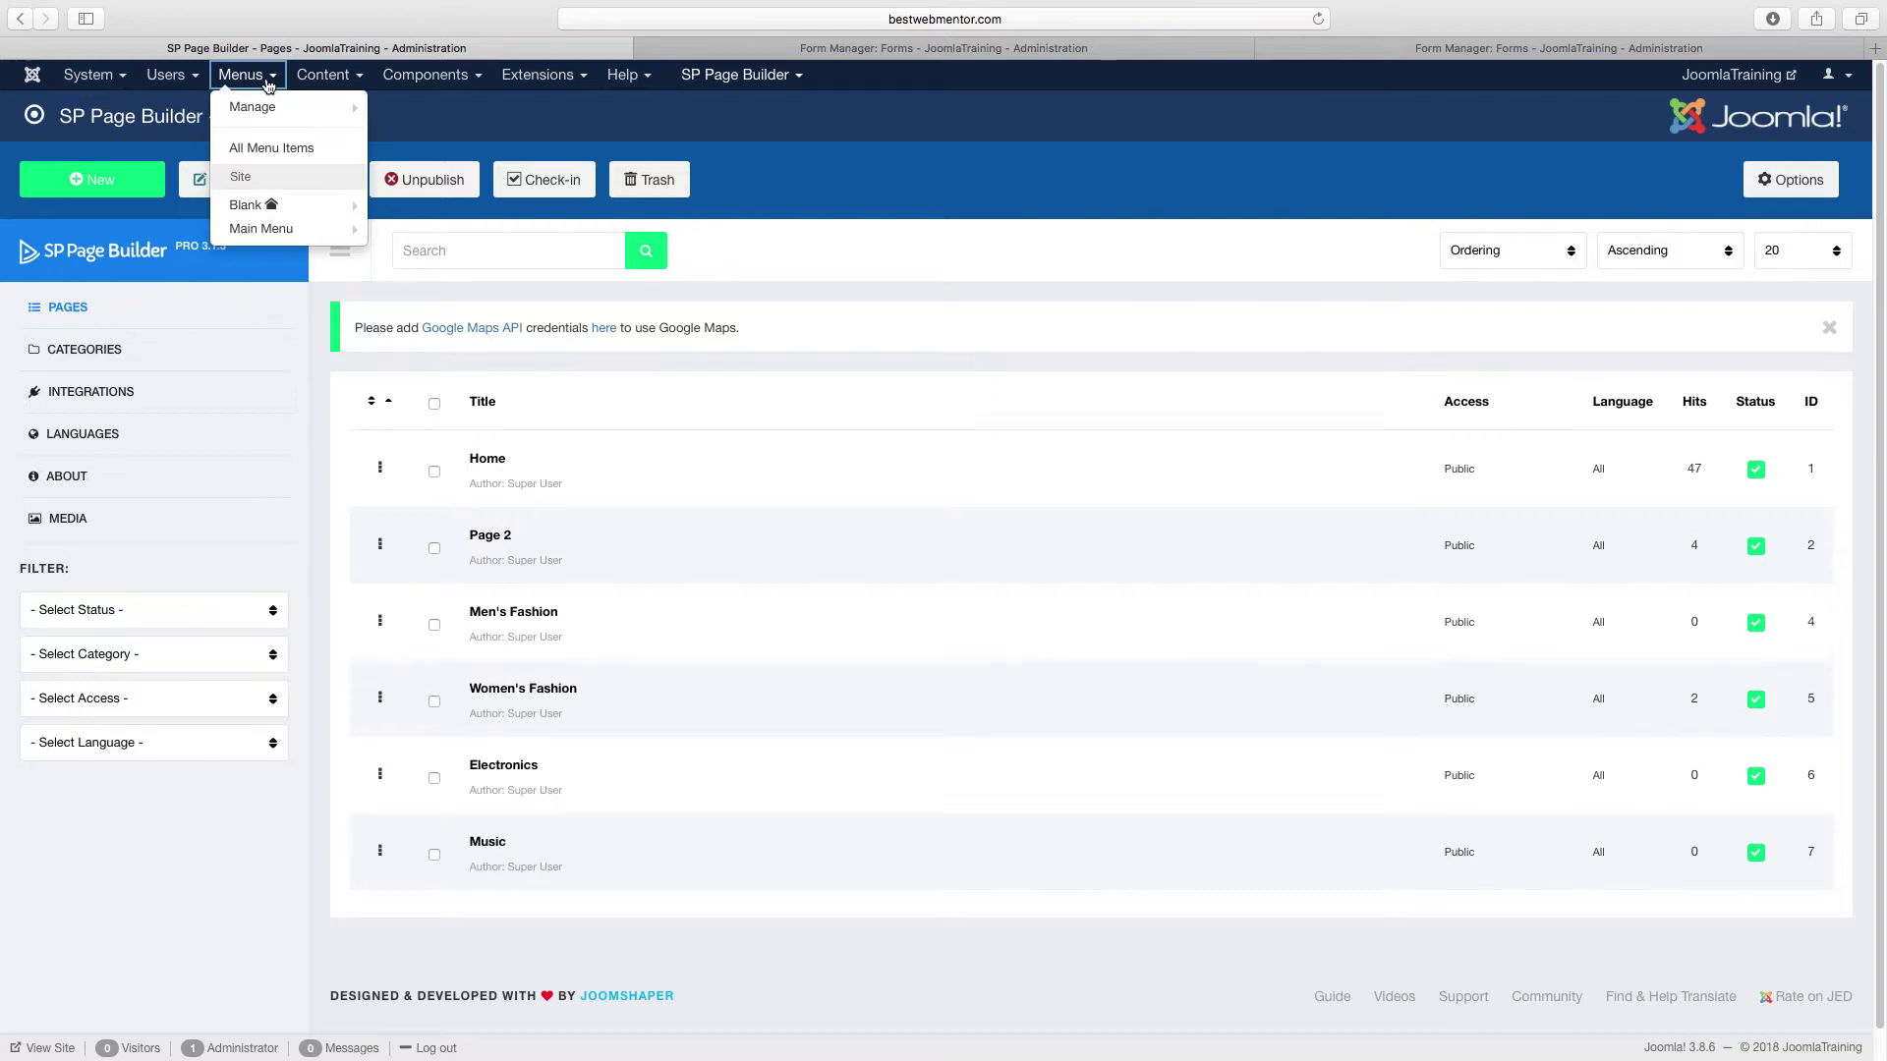
Step: Start a new Main Menu item titled Mens
{"action": "left_click", "coordinate": [261, 230]}
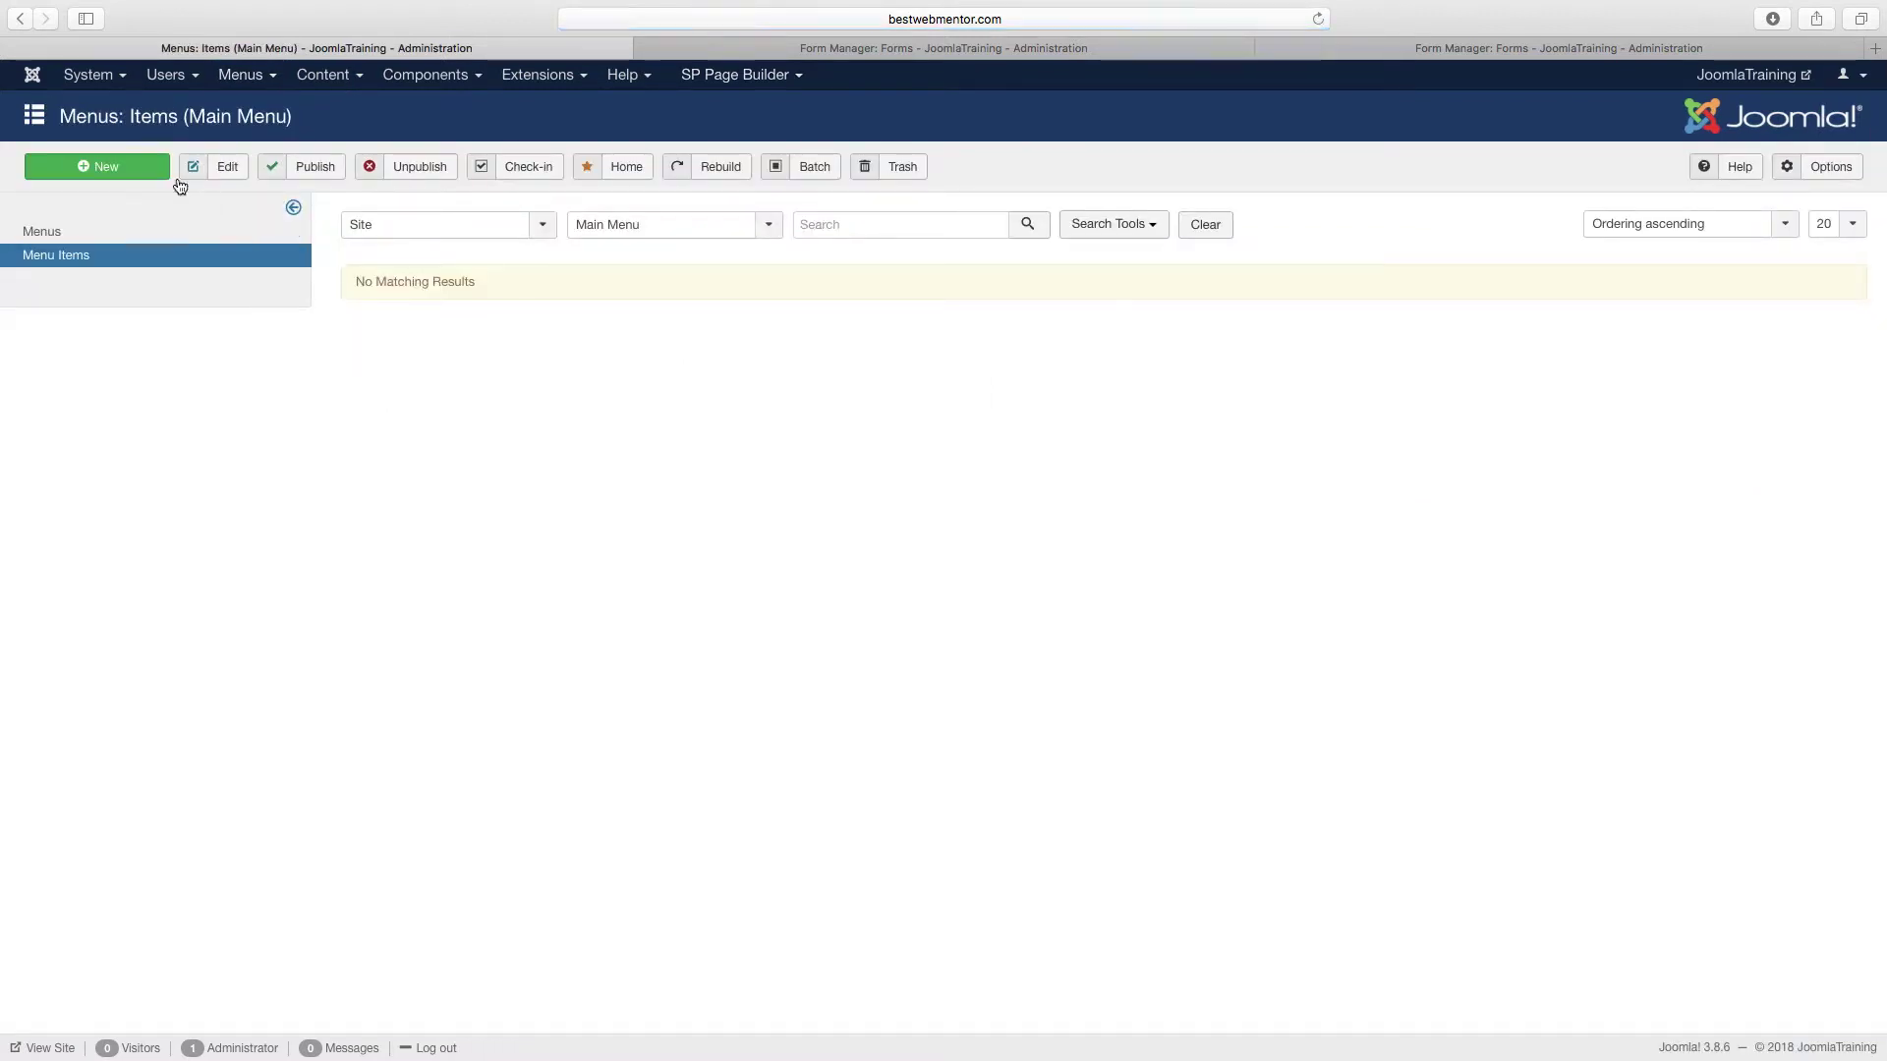
{"action": "left_click", "coordinate": [136, 163]}
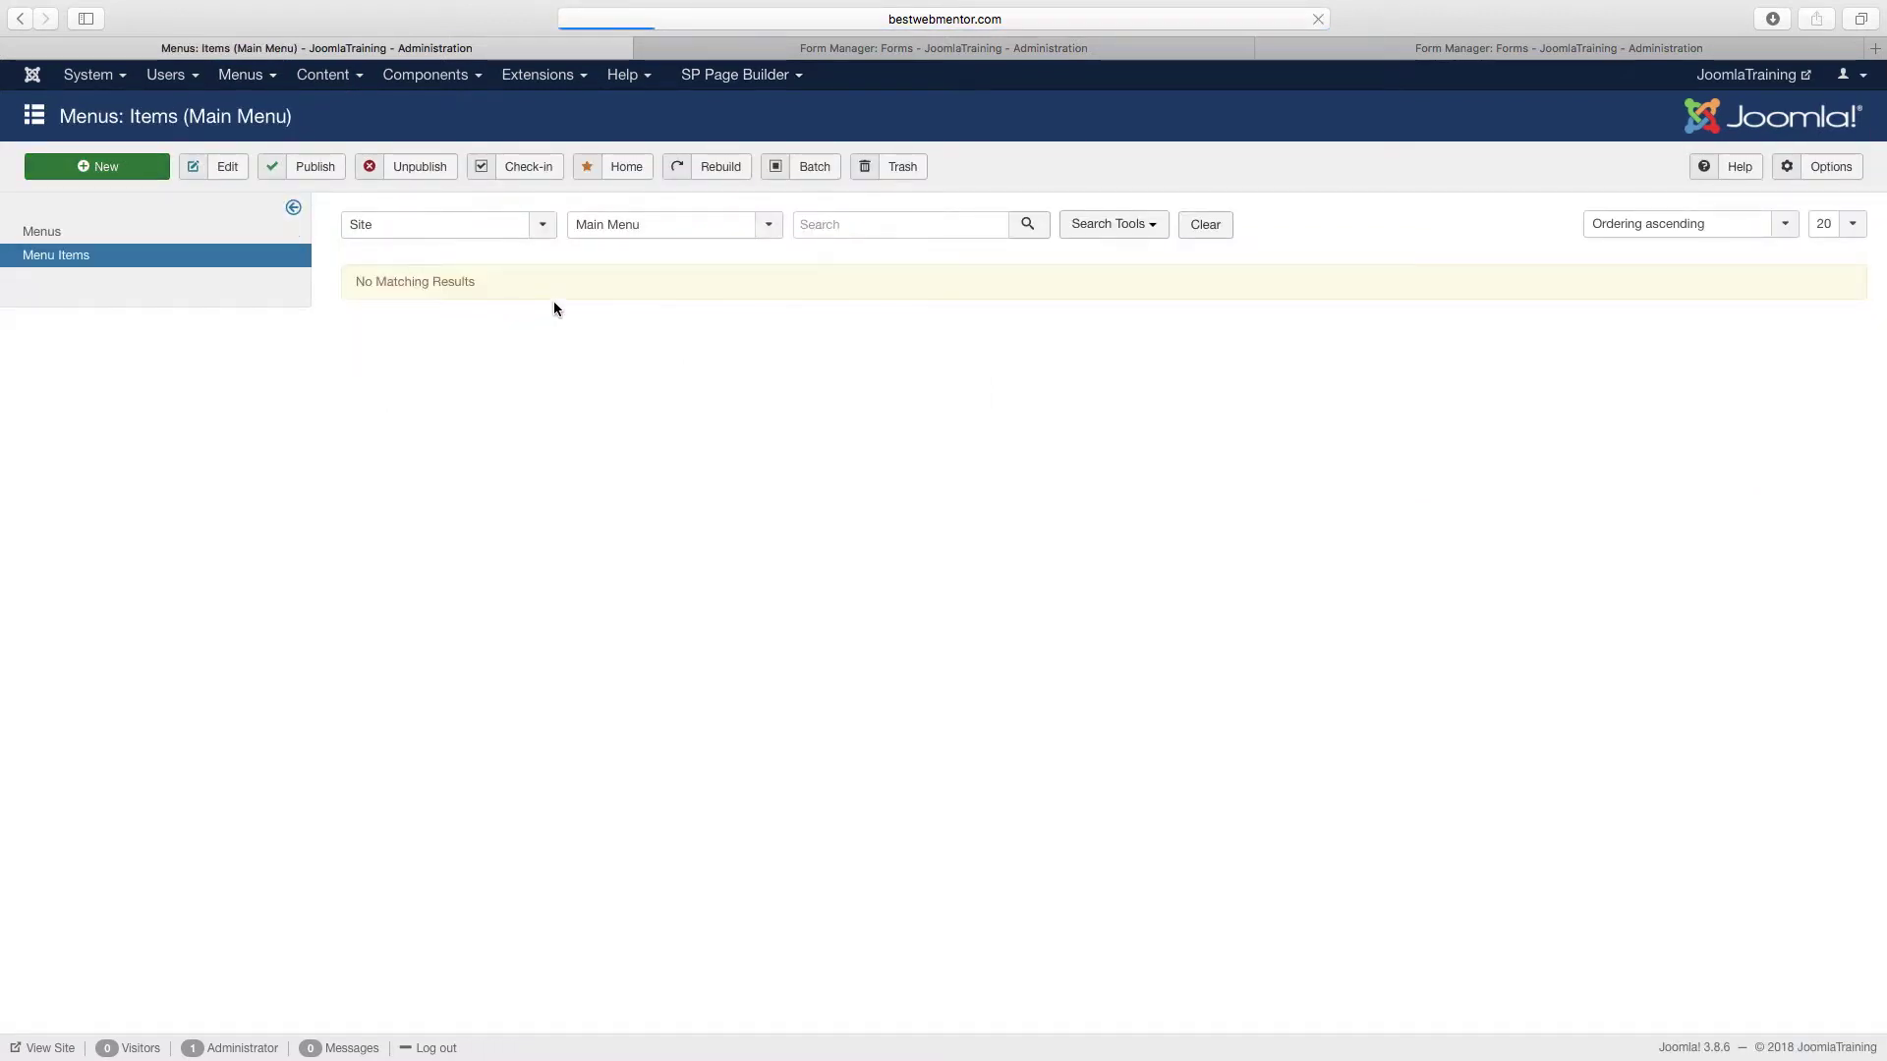
{"action": "left_click", "coordinate": [432, 234]}
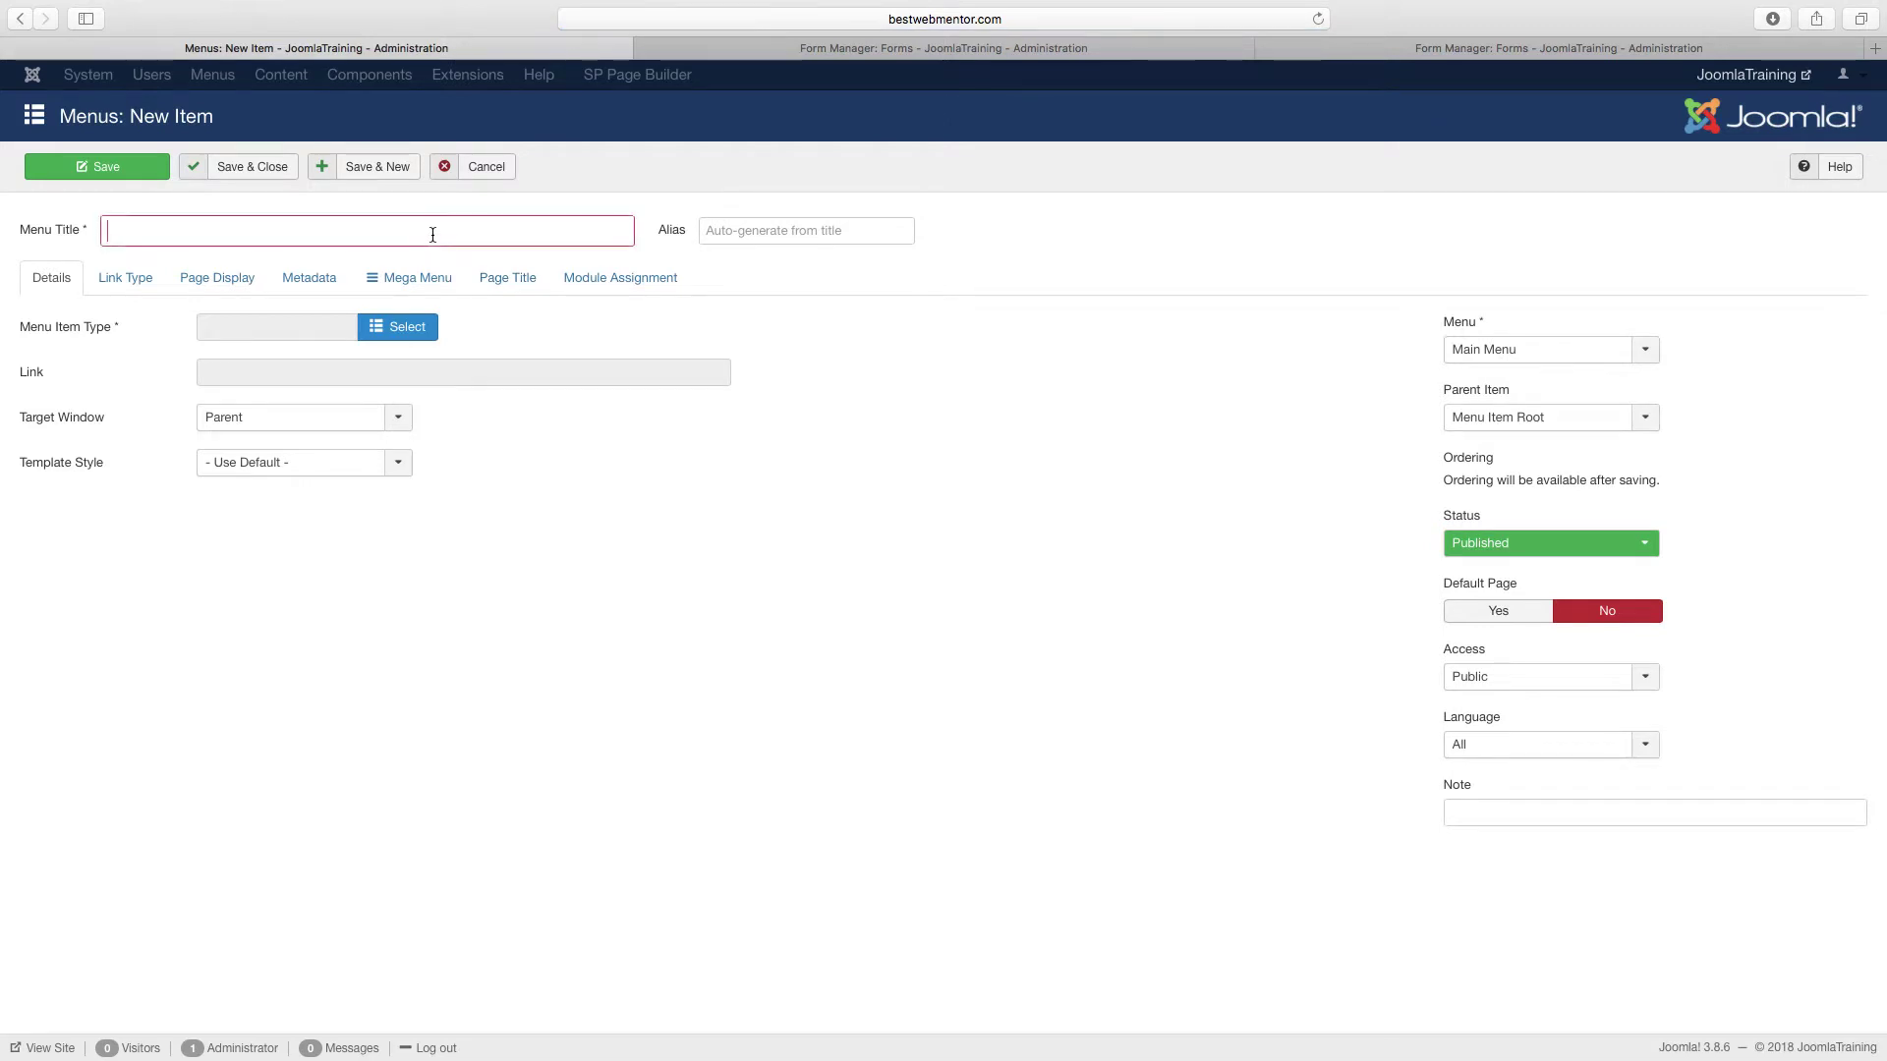
{"action": "type", "text": "Mens"}
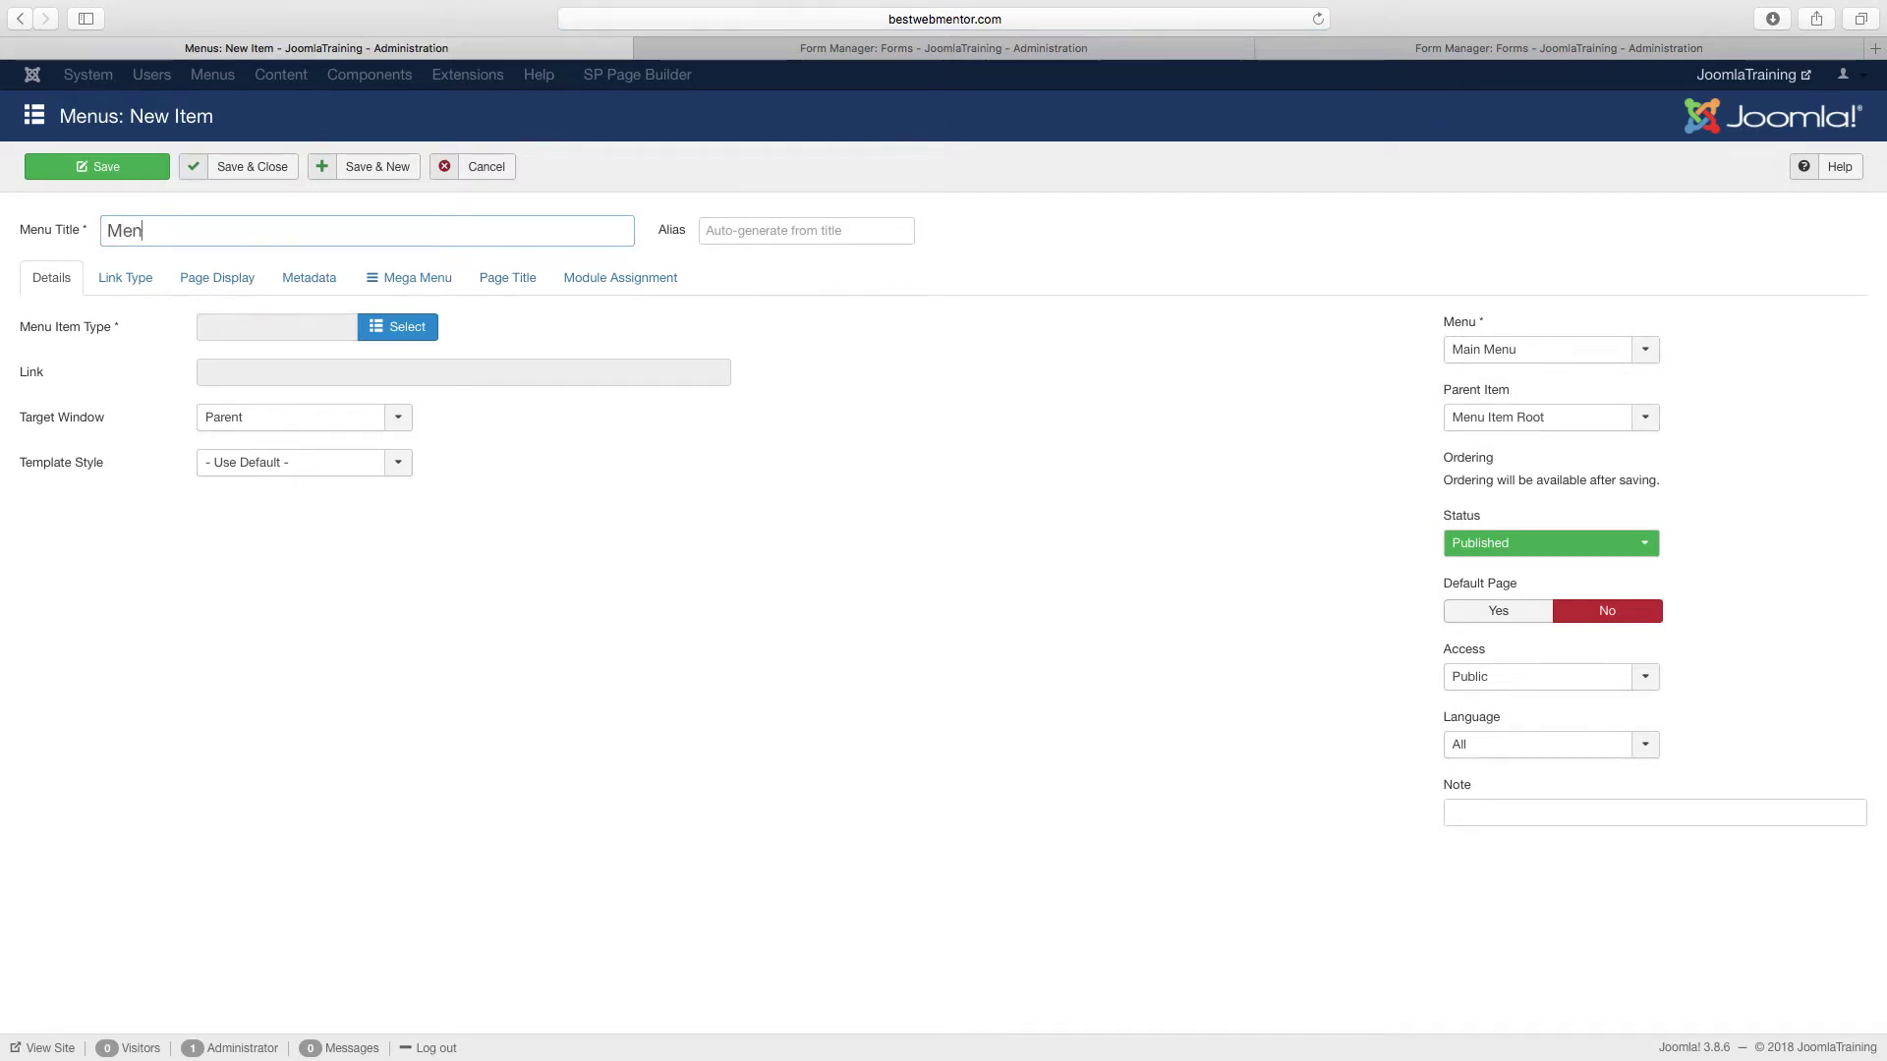
Step: Make Mens an SP Page Builder Page item linked to Men's Fashion, and Save & New
{"action": "left_click", "coordinate": [398, 334]}
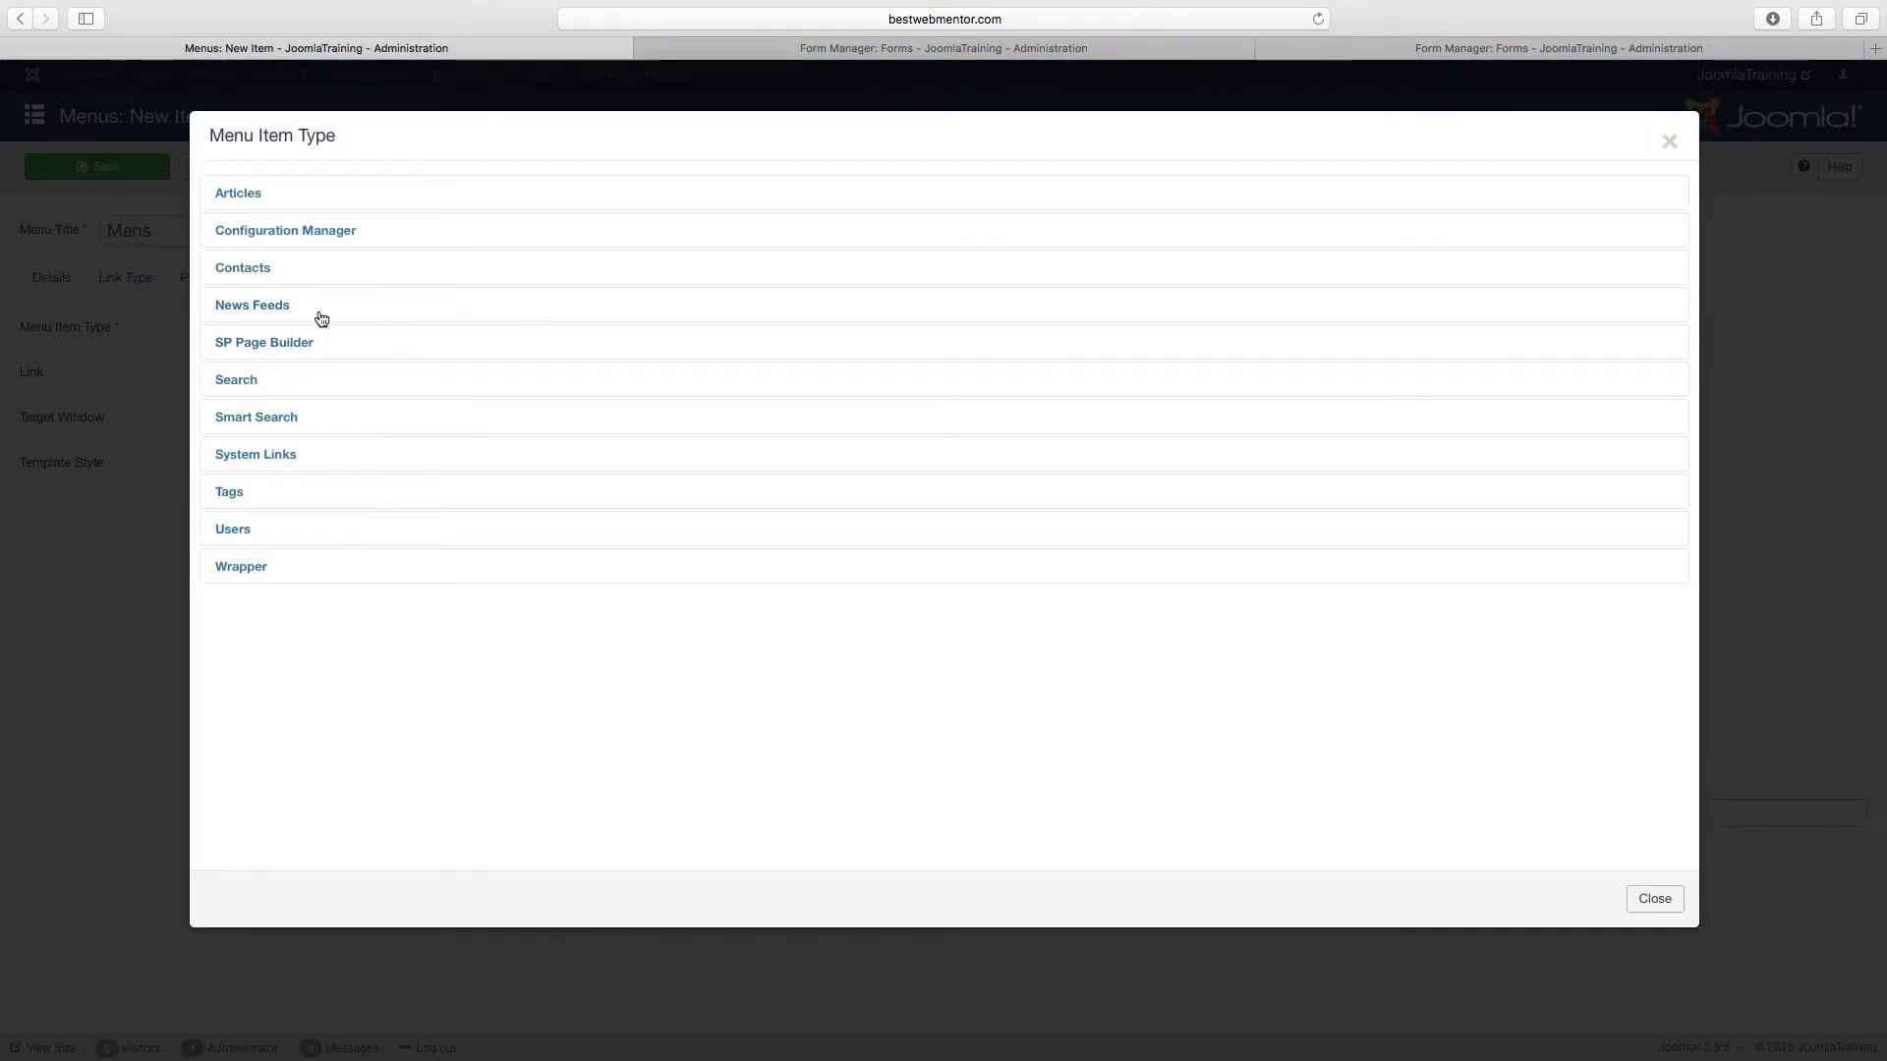
{"action": "left_click", "coordinate": [274, 352]}
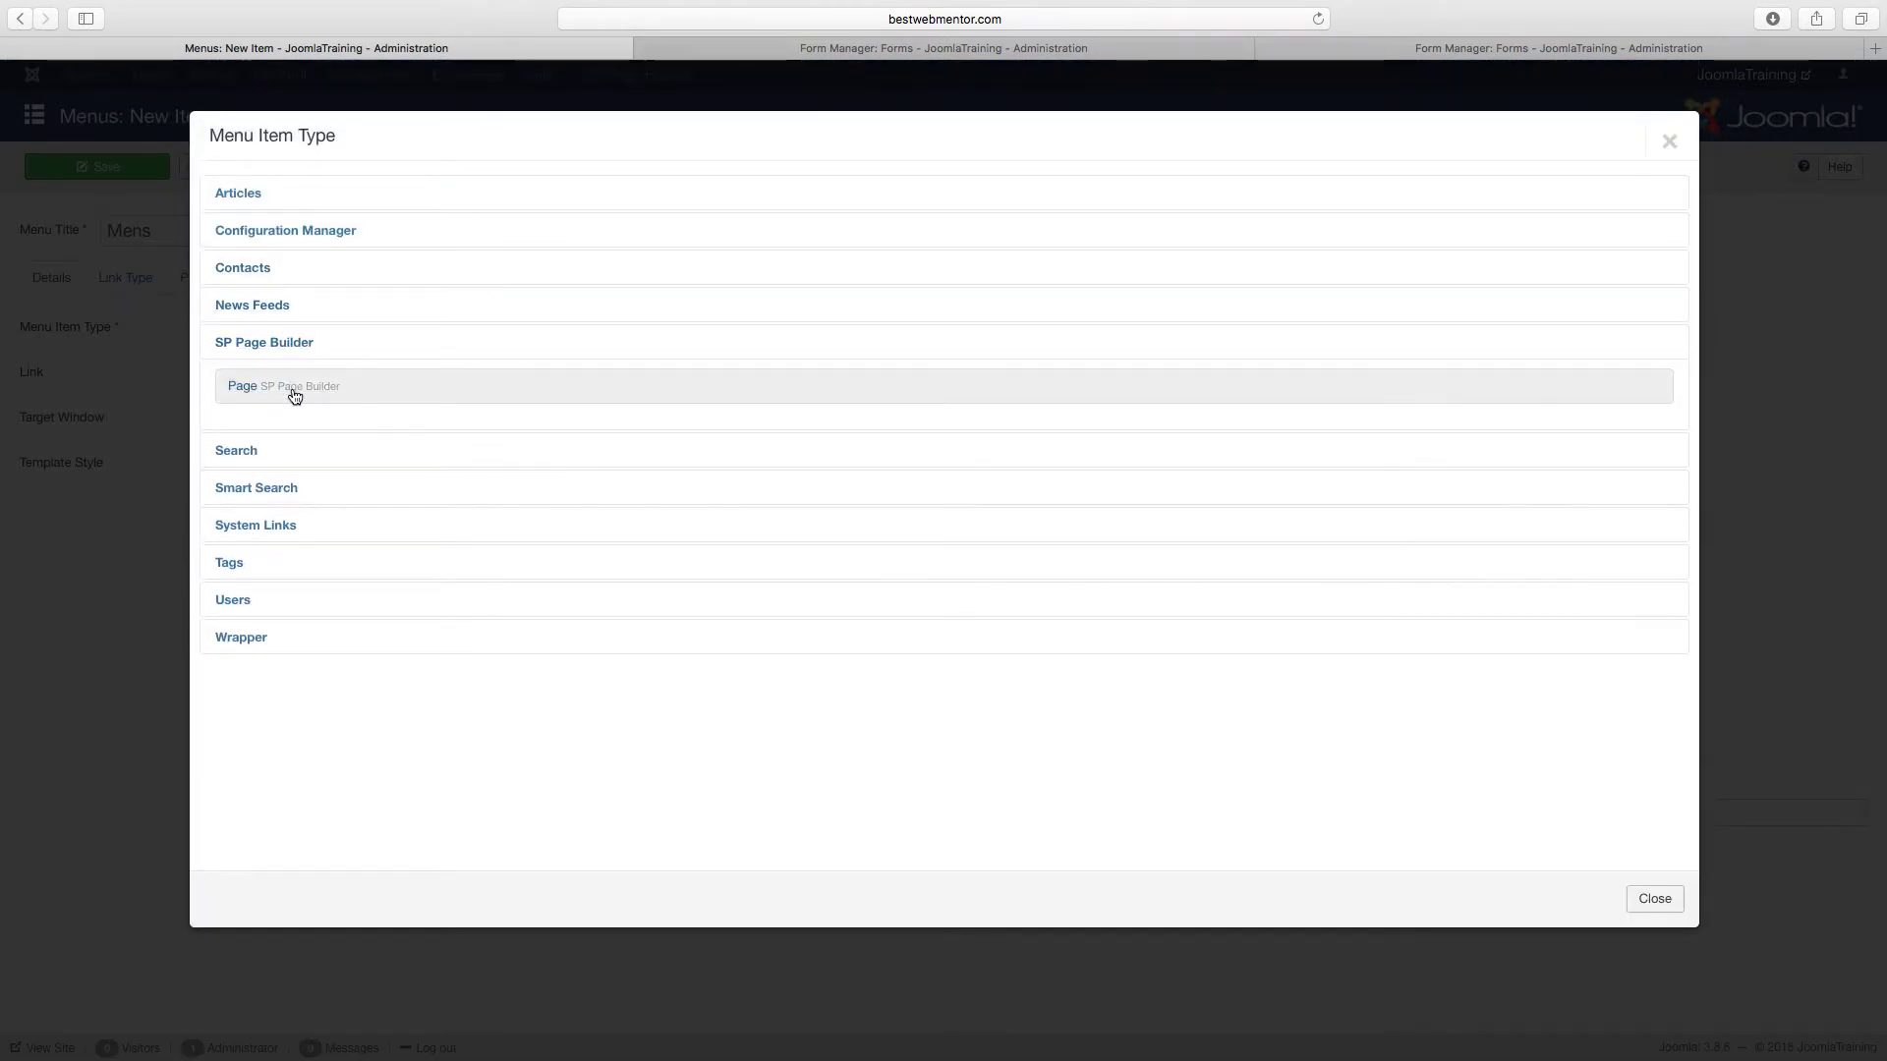
{"action": "left_click", "coordinate": [291, 392]}
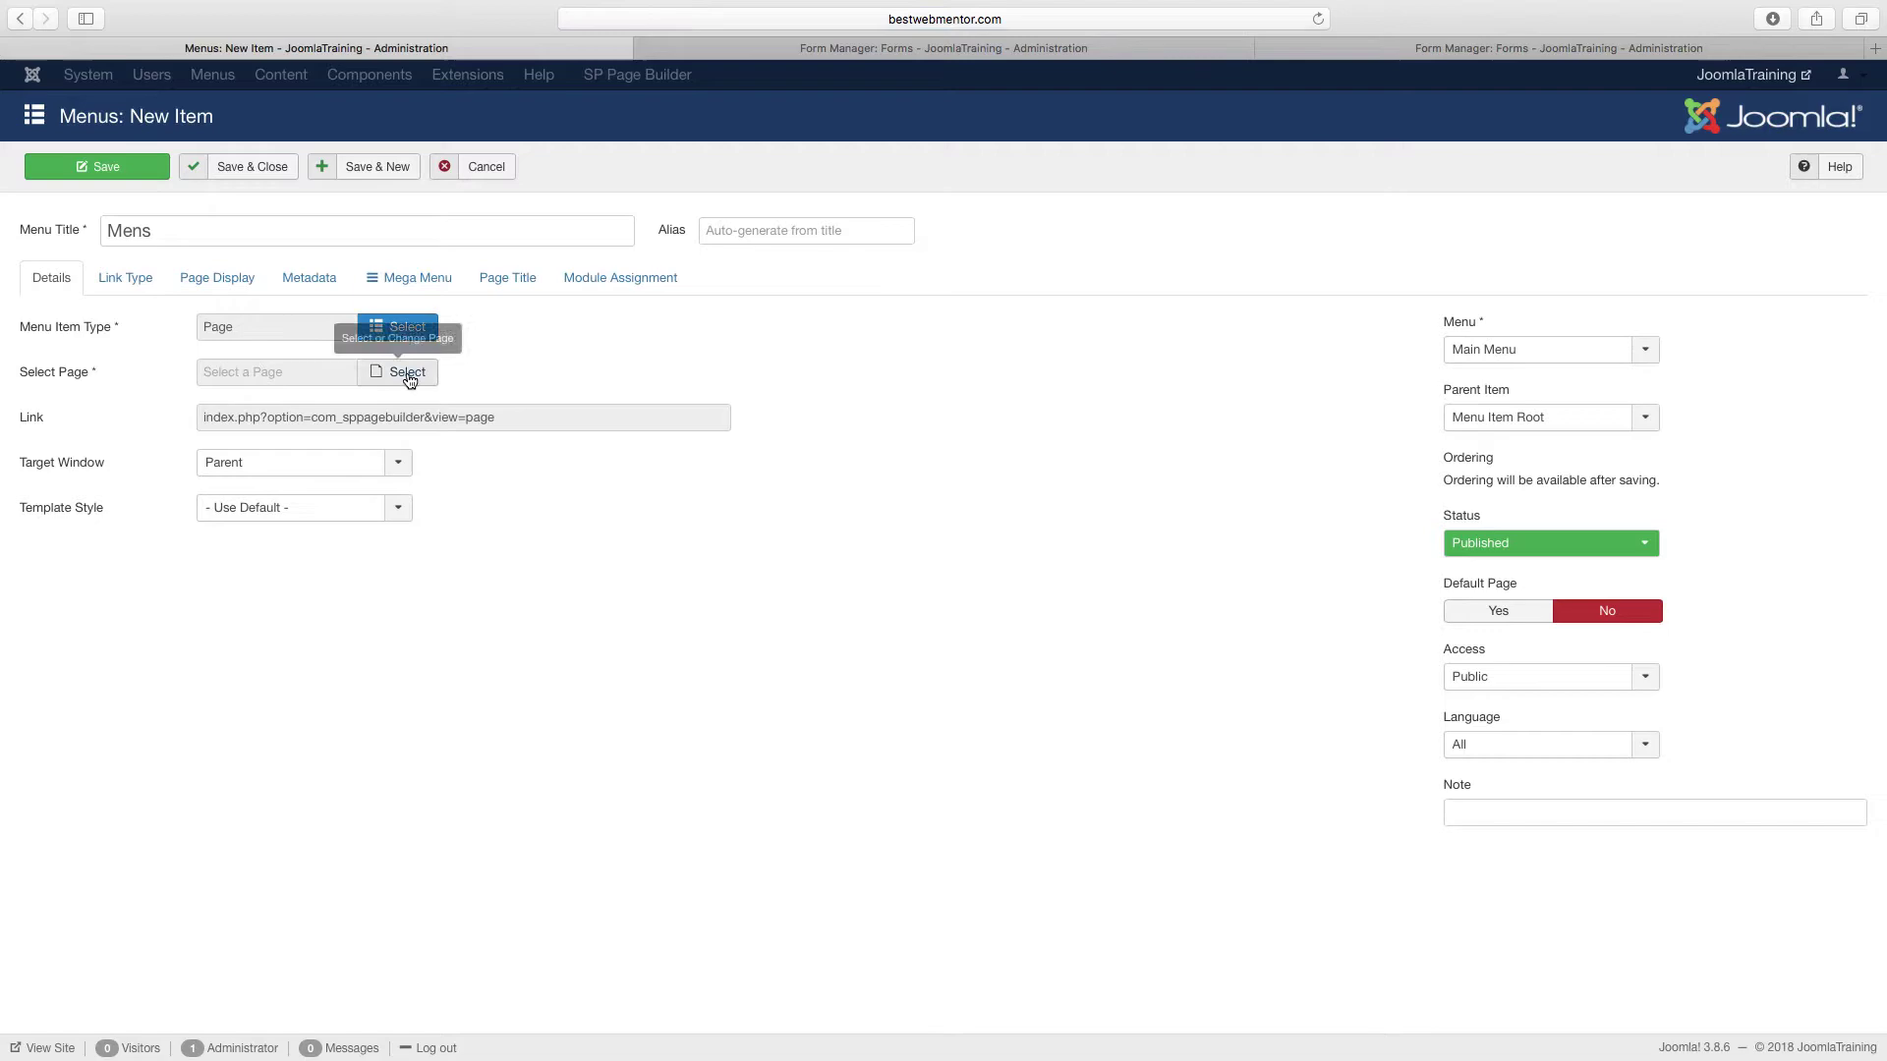
{"action": "left_click", "coordinate": [410, 379]}
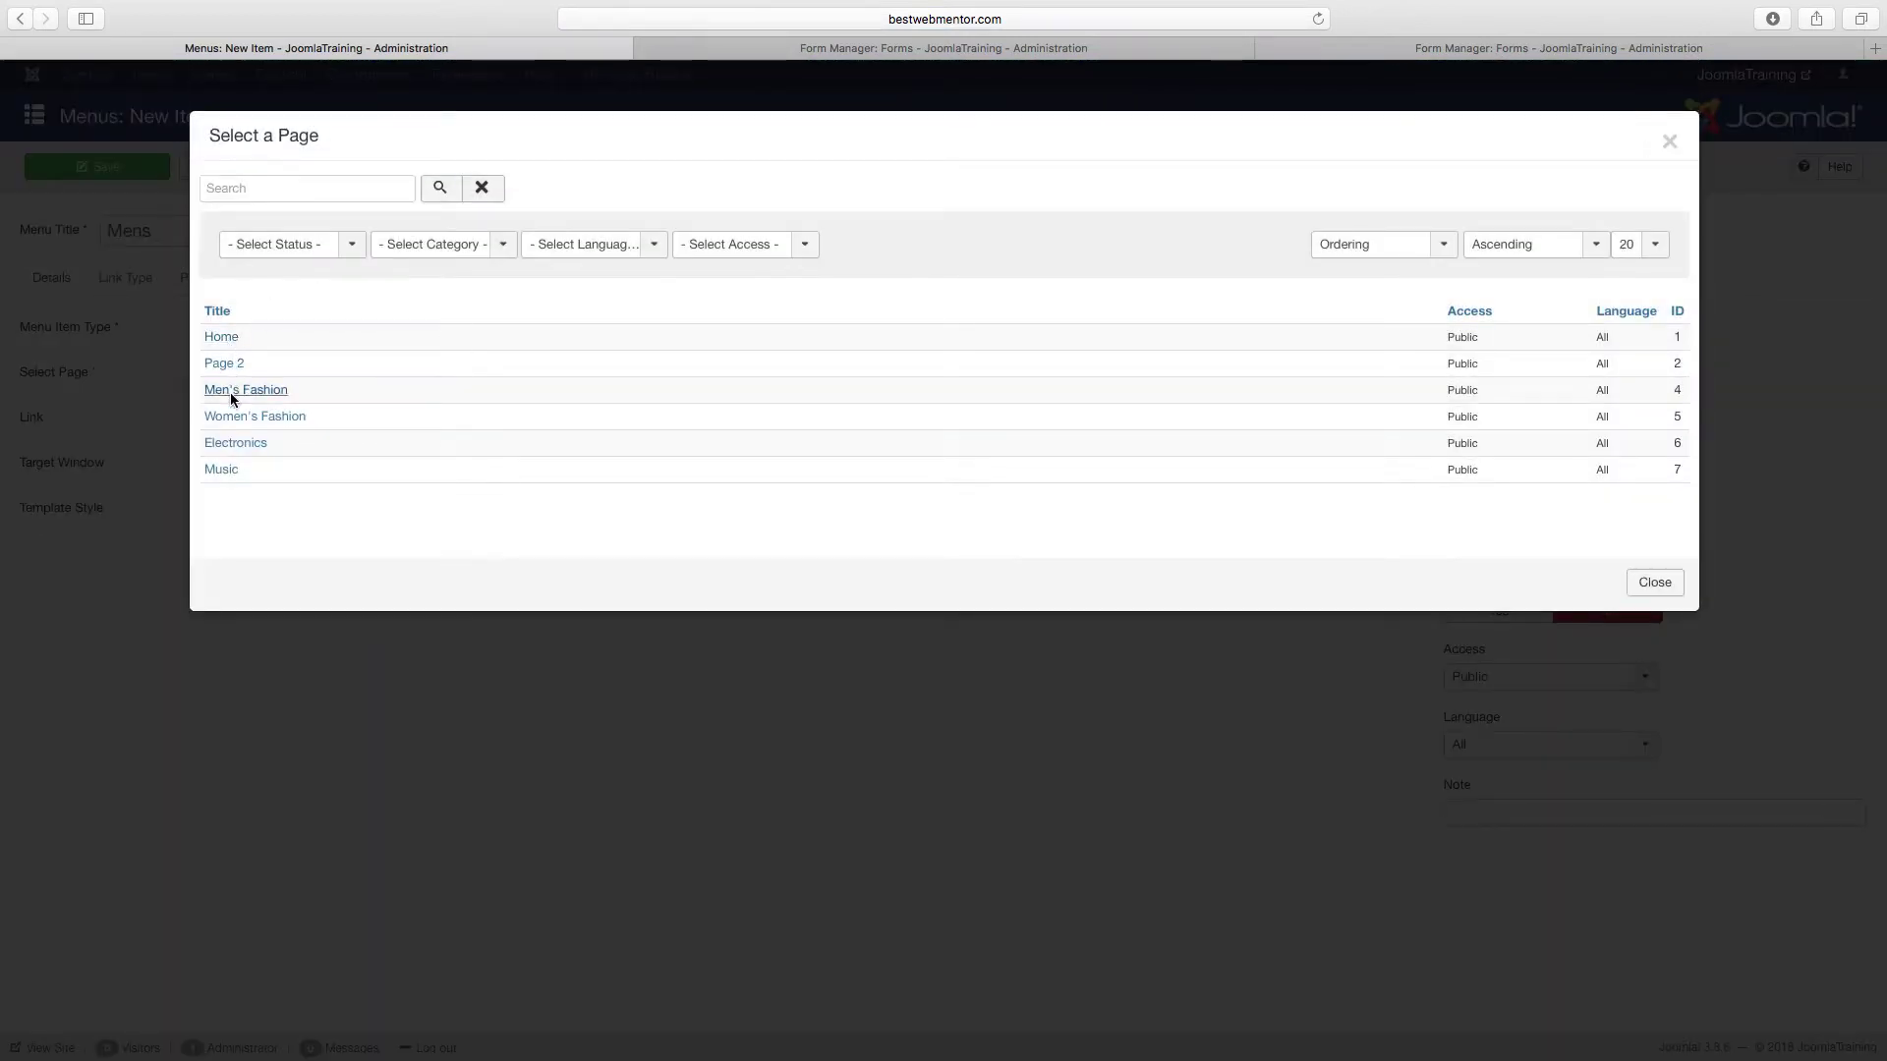
{"action": "left_click", "coordinate": [237, 393]}
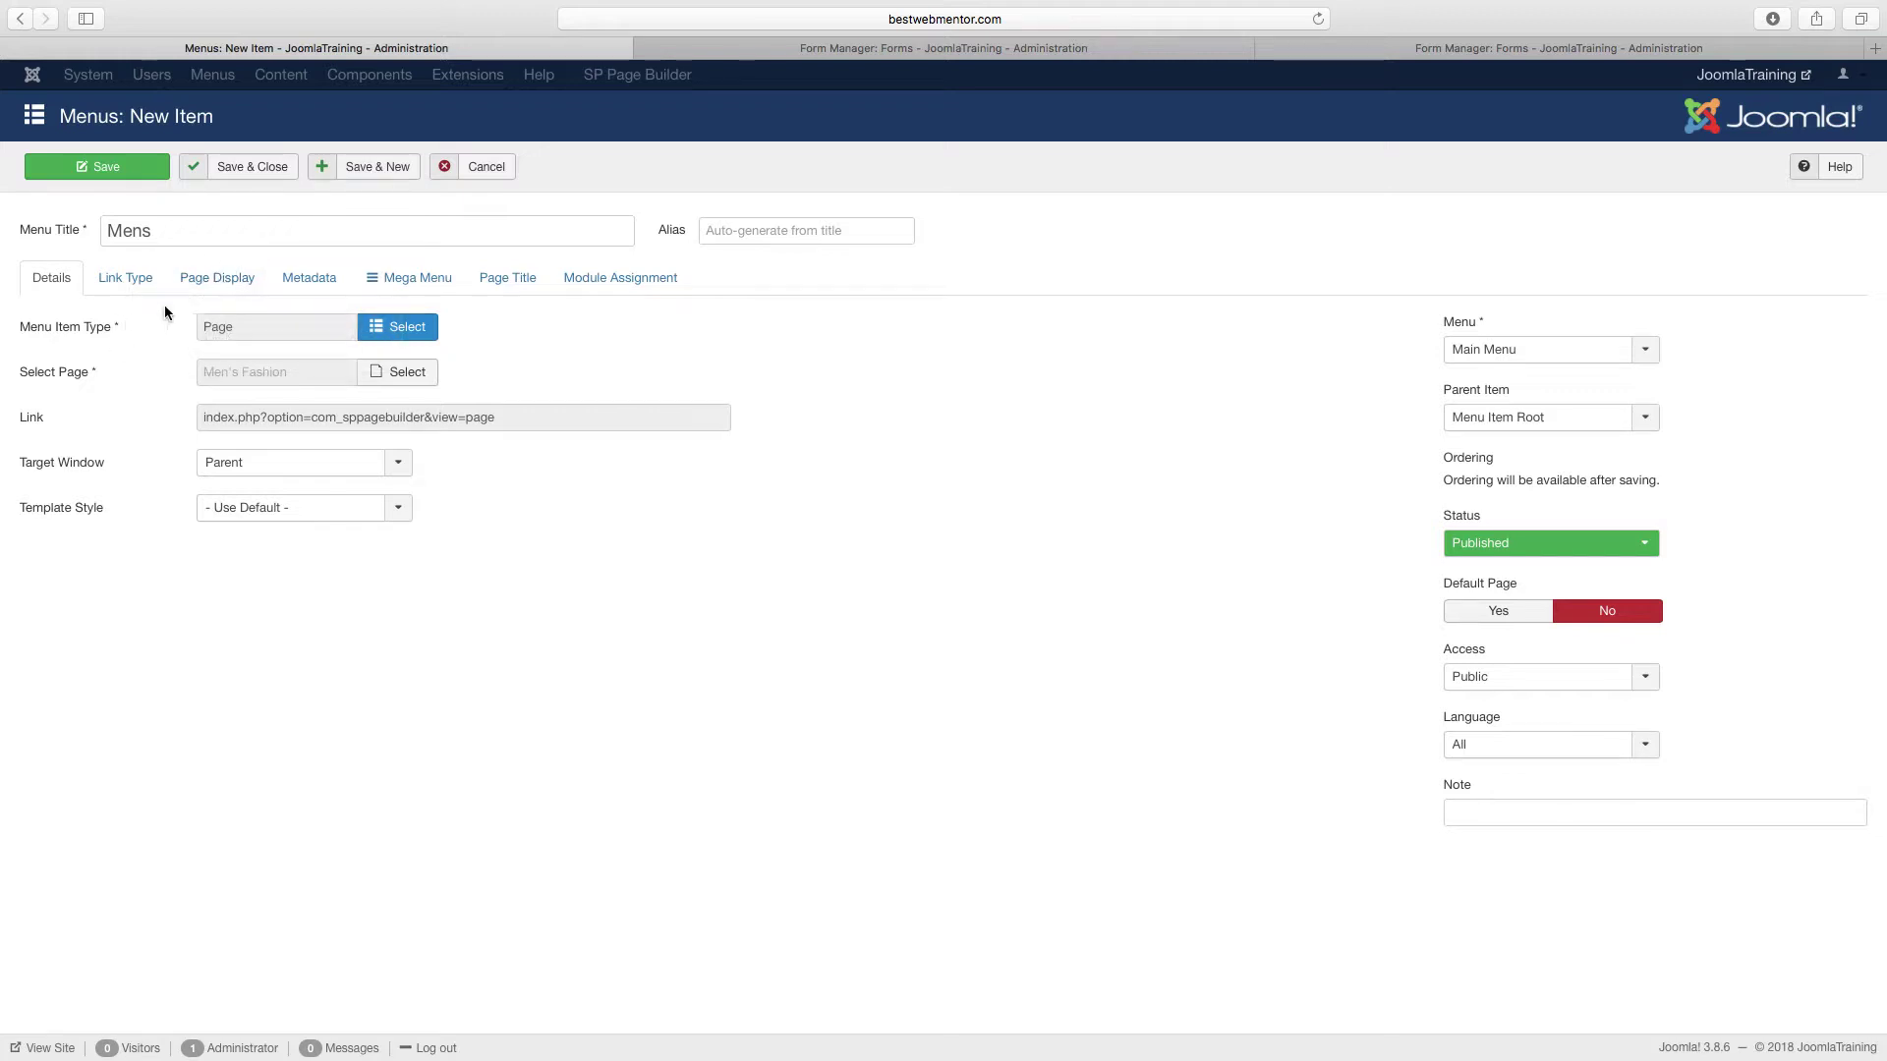
{"action": "left_click", "coordinate": [381, 169]}
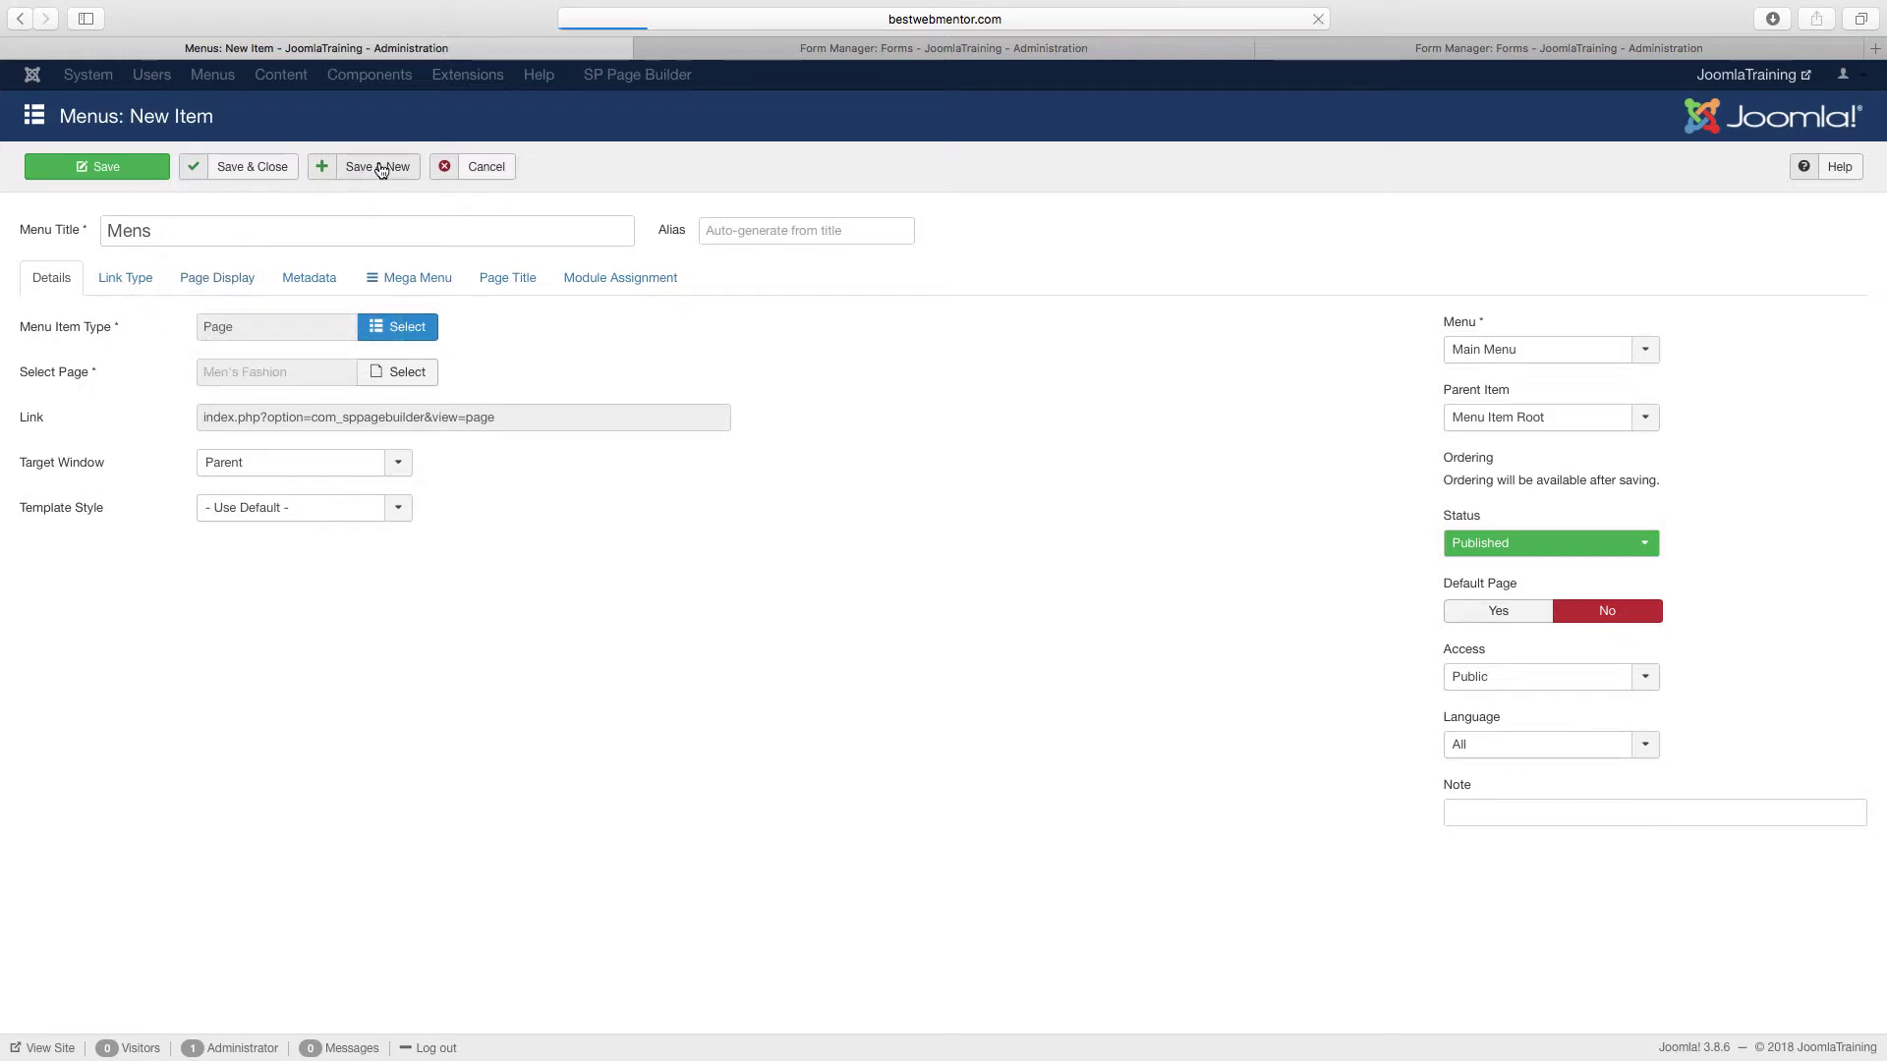
Step: Add a Womens Fashion item as an SP Page Builder Page linked to Women's Fashion
{"action": "left_click", "coordinate": [295, 303]}
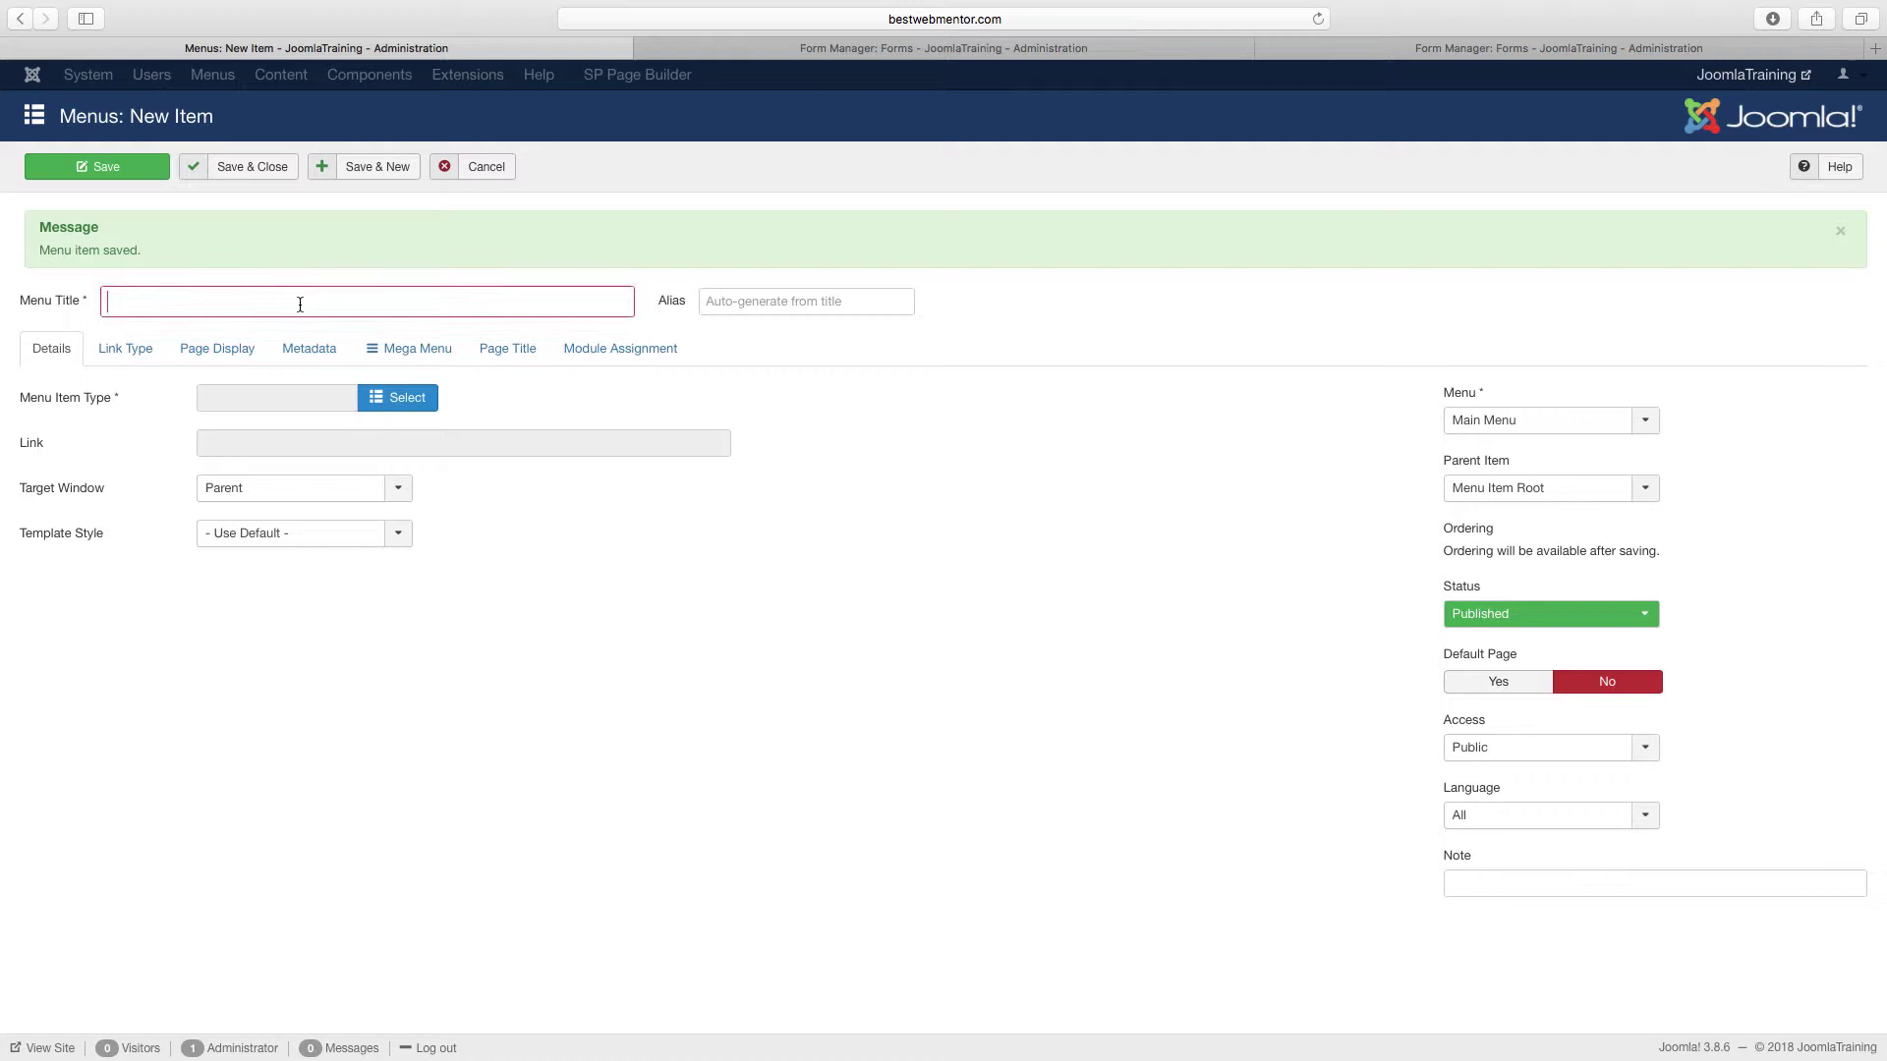
{"action": "type", "text": "Womens Fashion"}
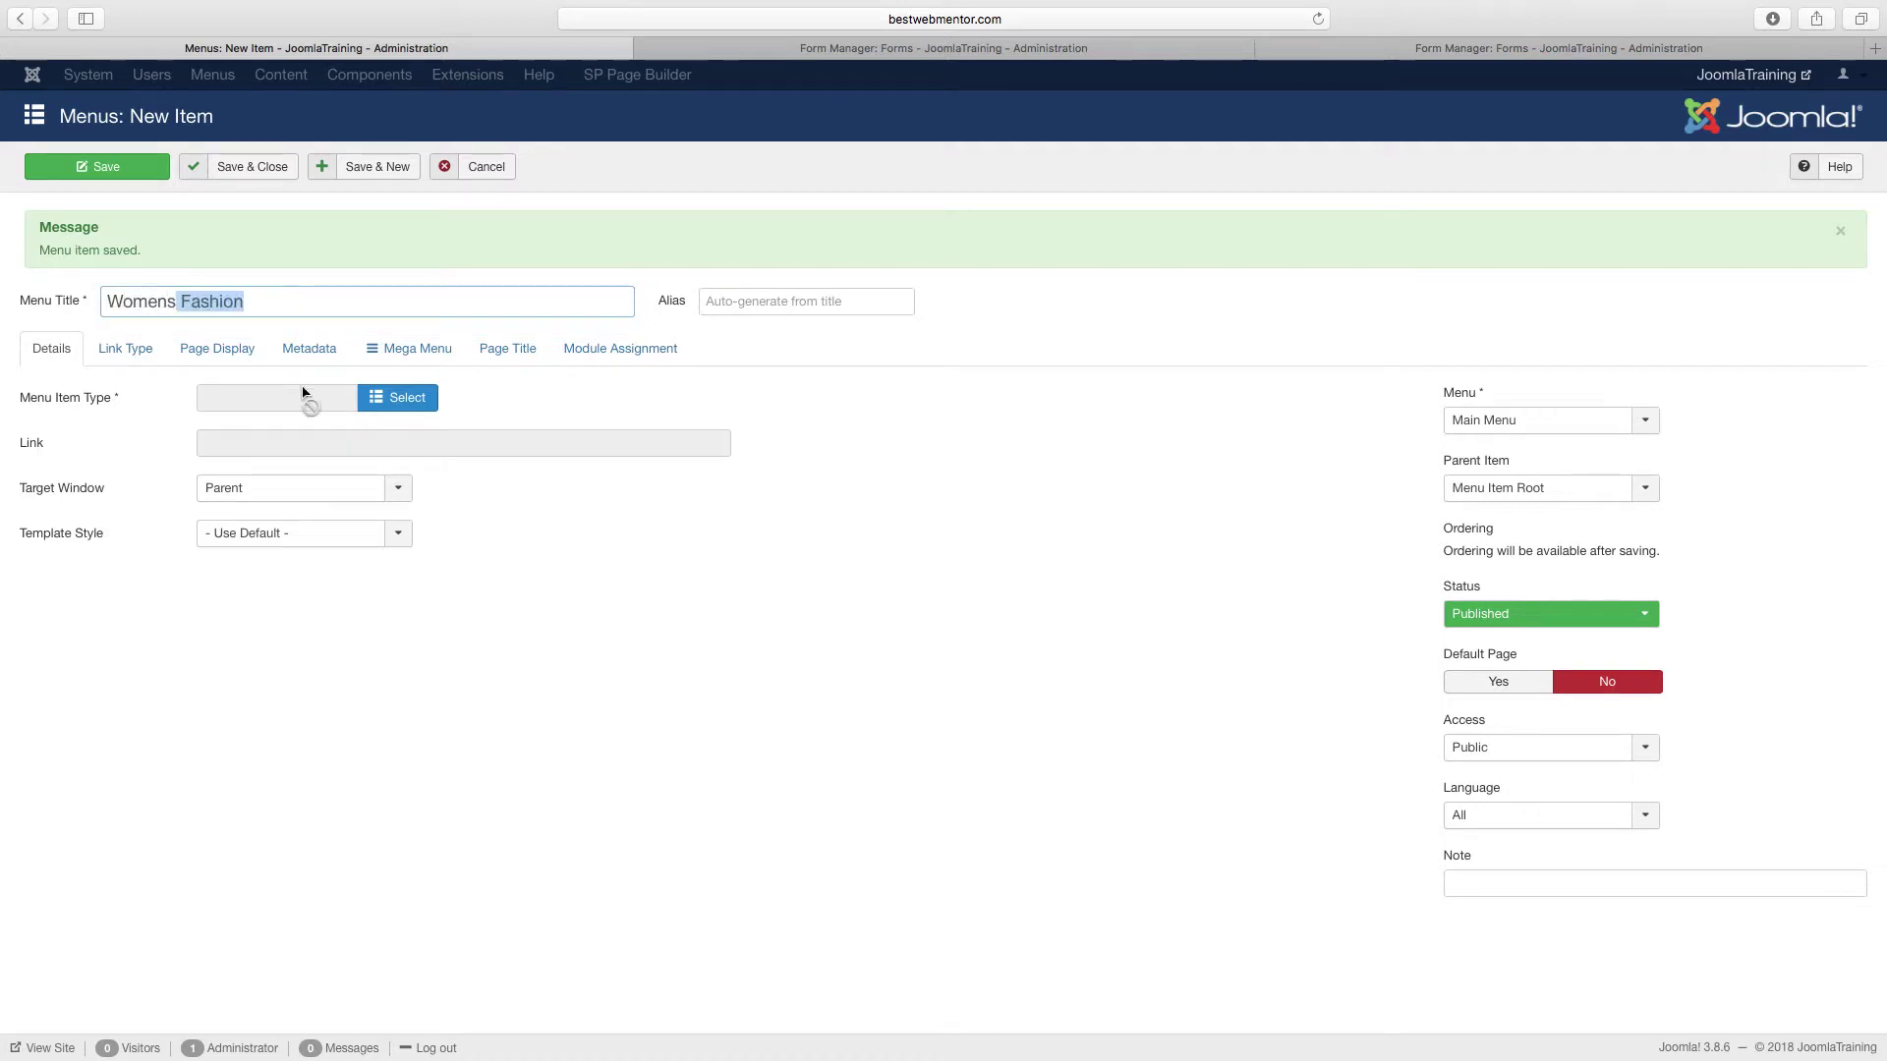
{"action": "left_click", "coordinate": [387, 398]}
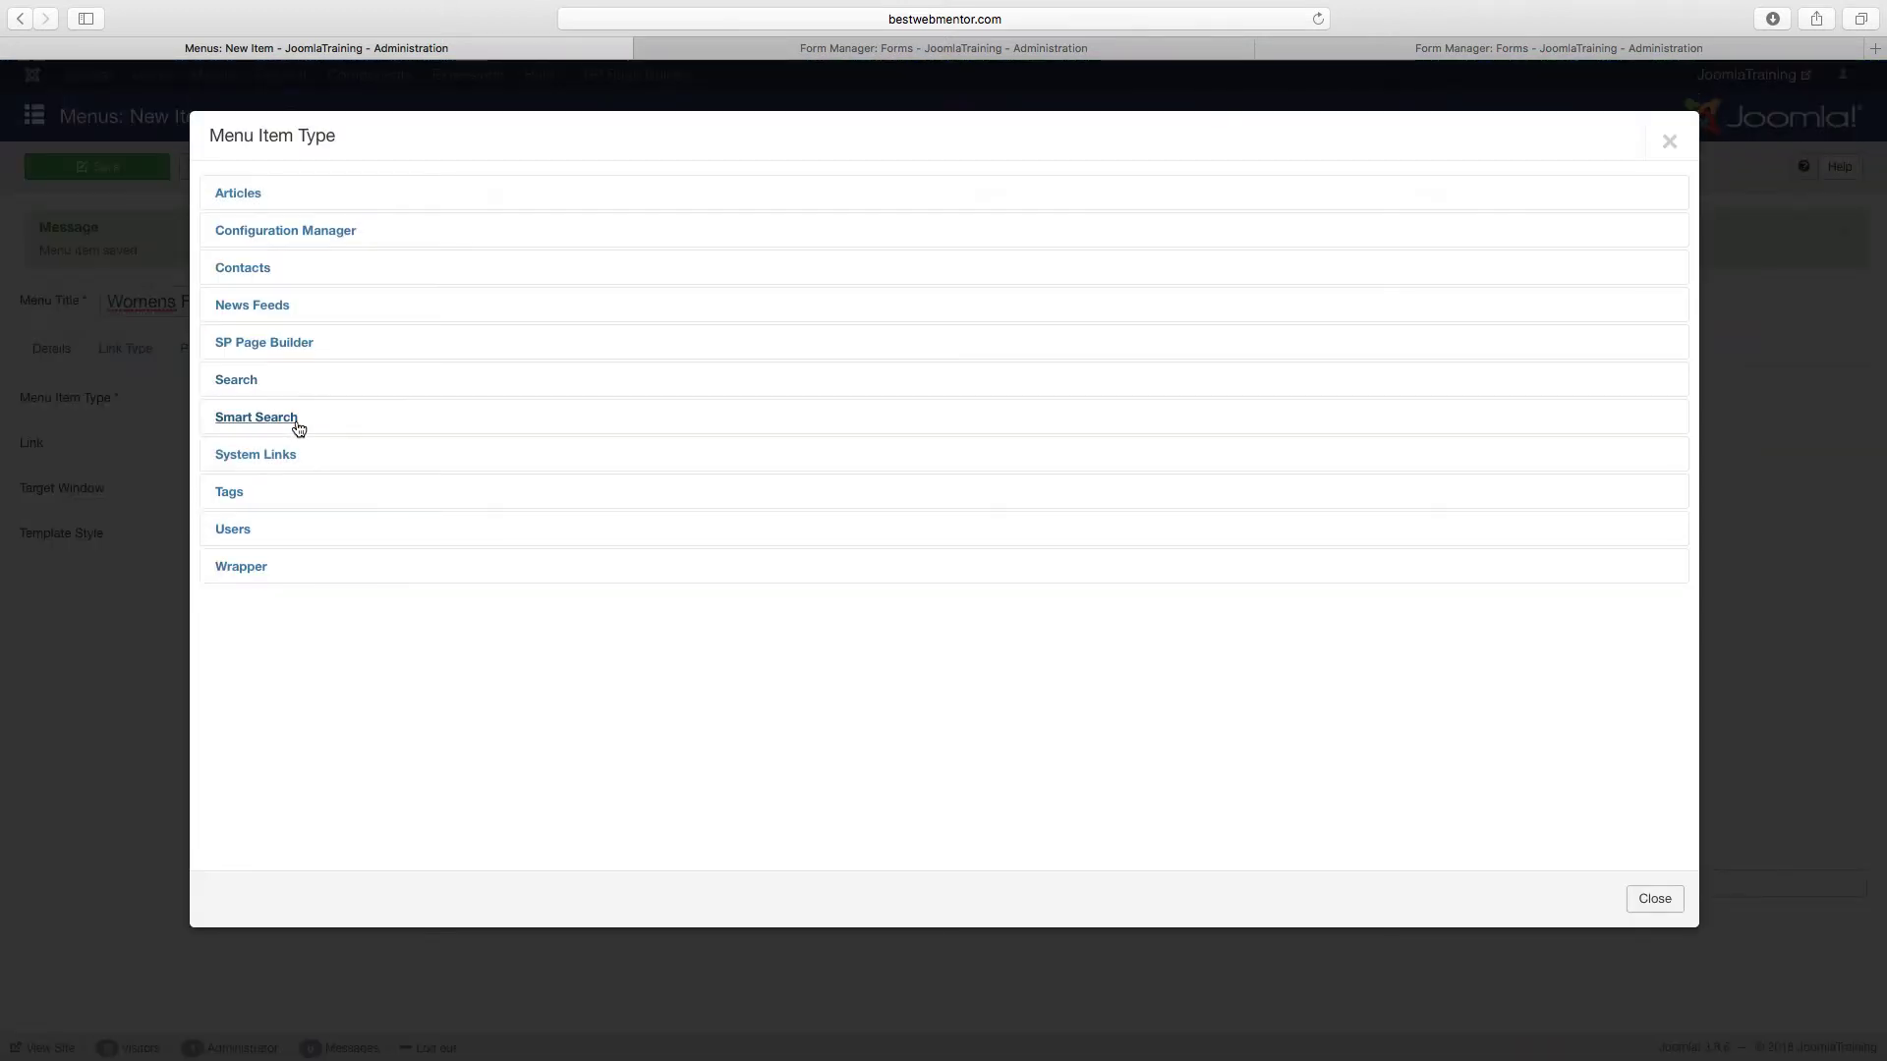
{"action": "left_click", "coordinate": [285, 344]}
{"action": "left_click", "coordinate": [285, 386]}
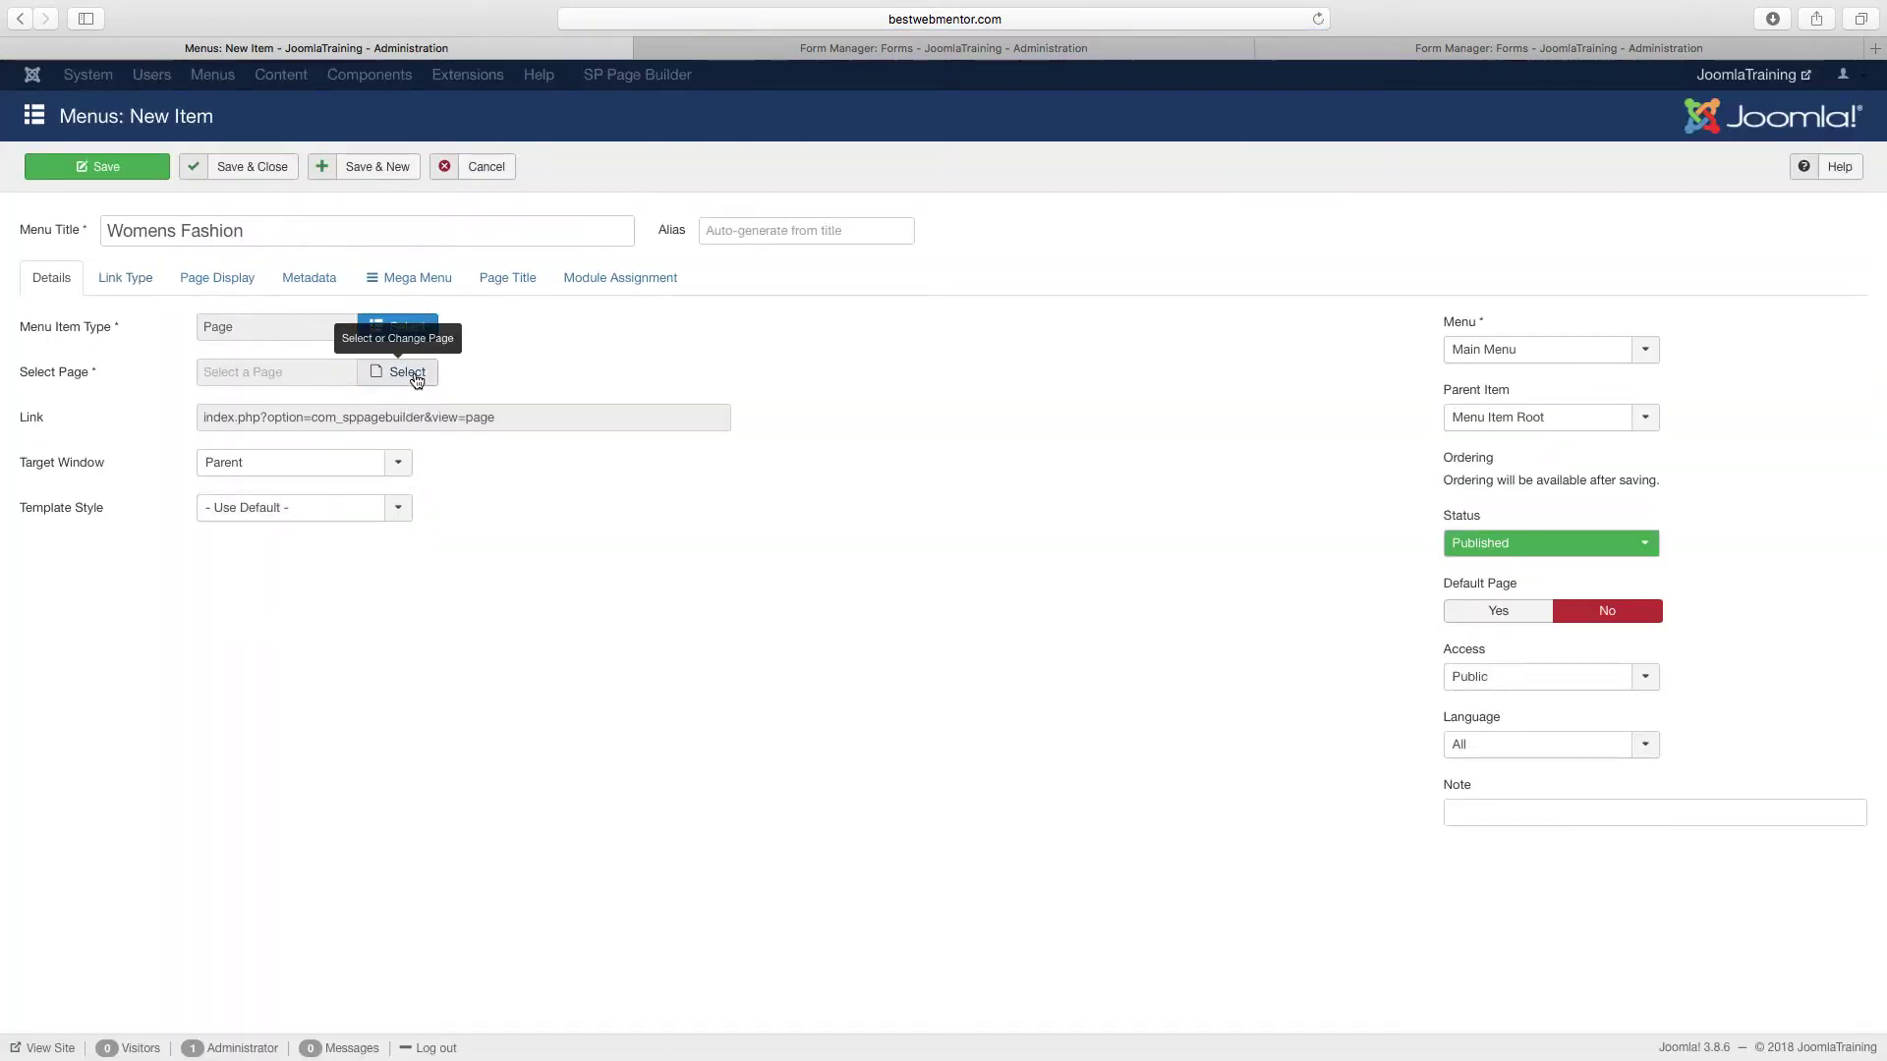
{"action": "left_click", "coordinate": [410, 373]}
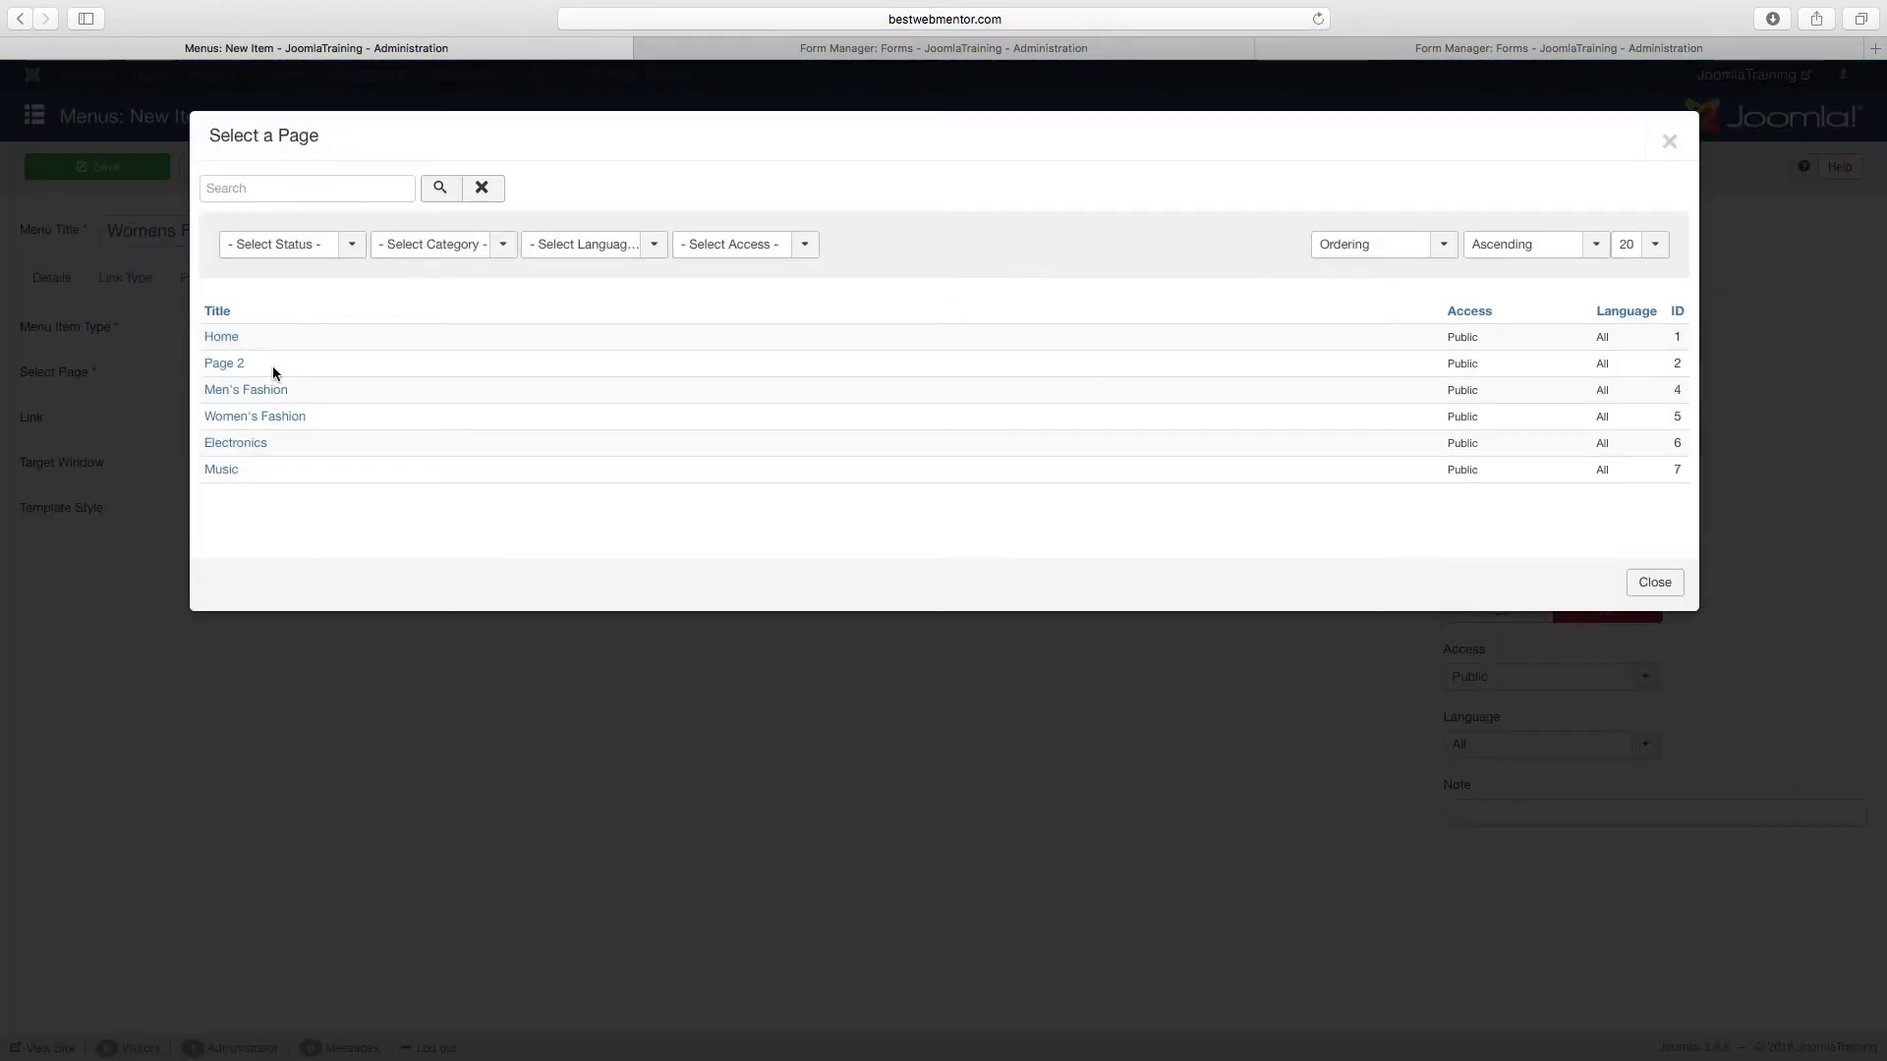
{"action": "left_click", "coordinate": [261, 417]}
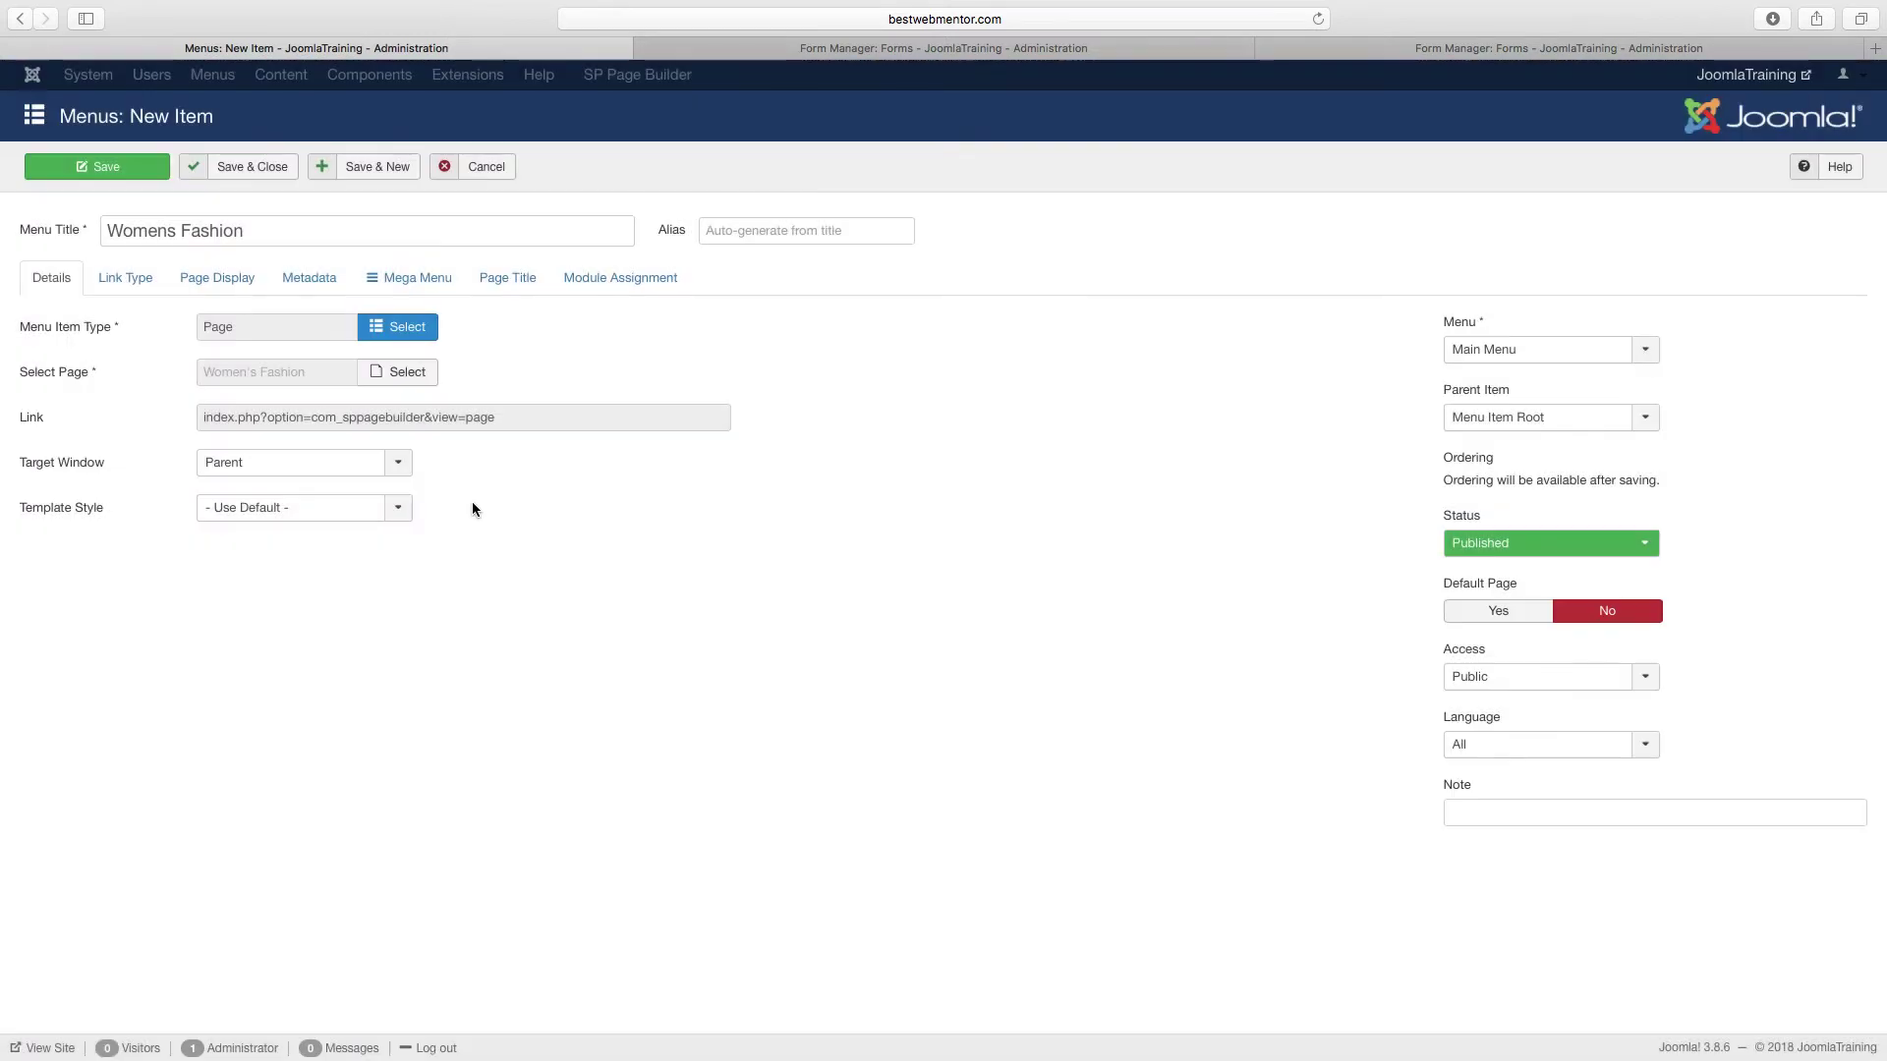
{"action": "left_click", "coordinate": [386, 168]}
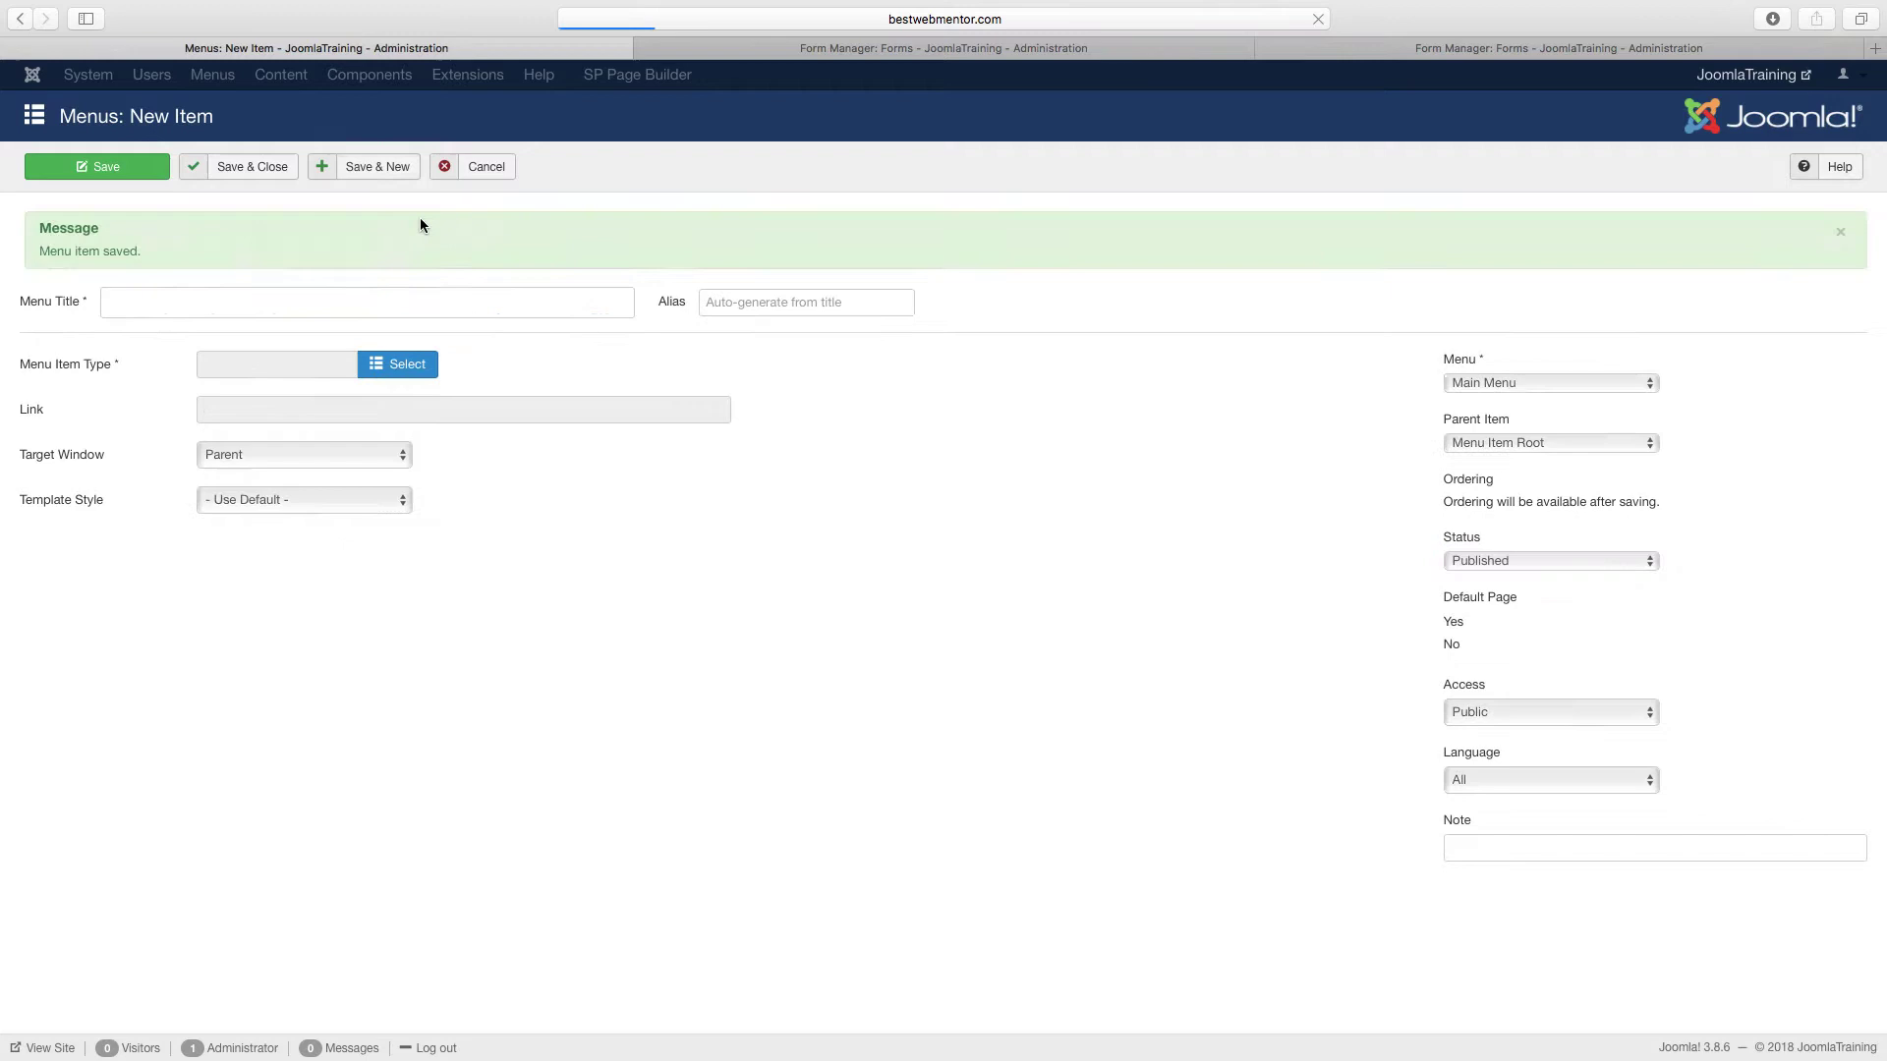
Step: Add the Music and Electronics items, saving the last with Save & Close
{"action": "left_click", "coordinate": [347, 312]}
{"action": "type", "text": "Music"}
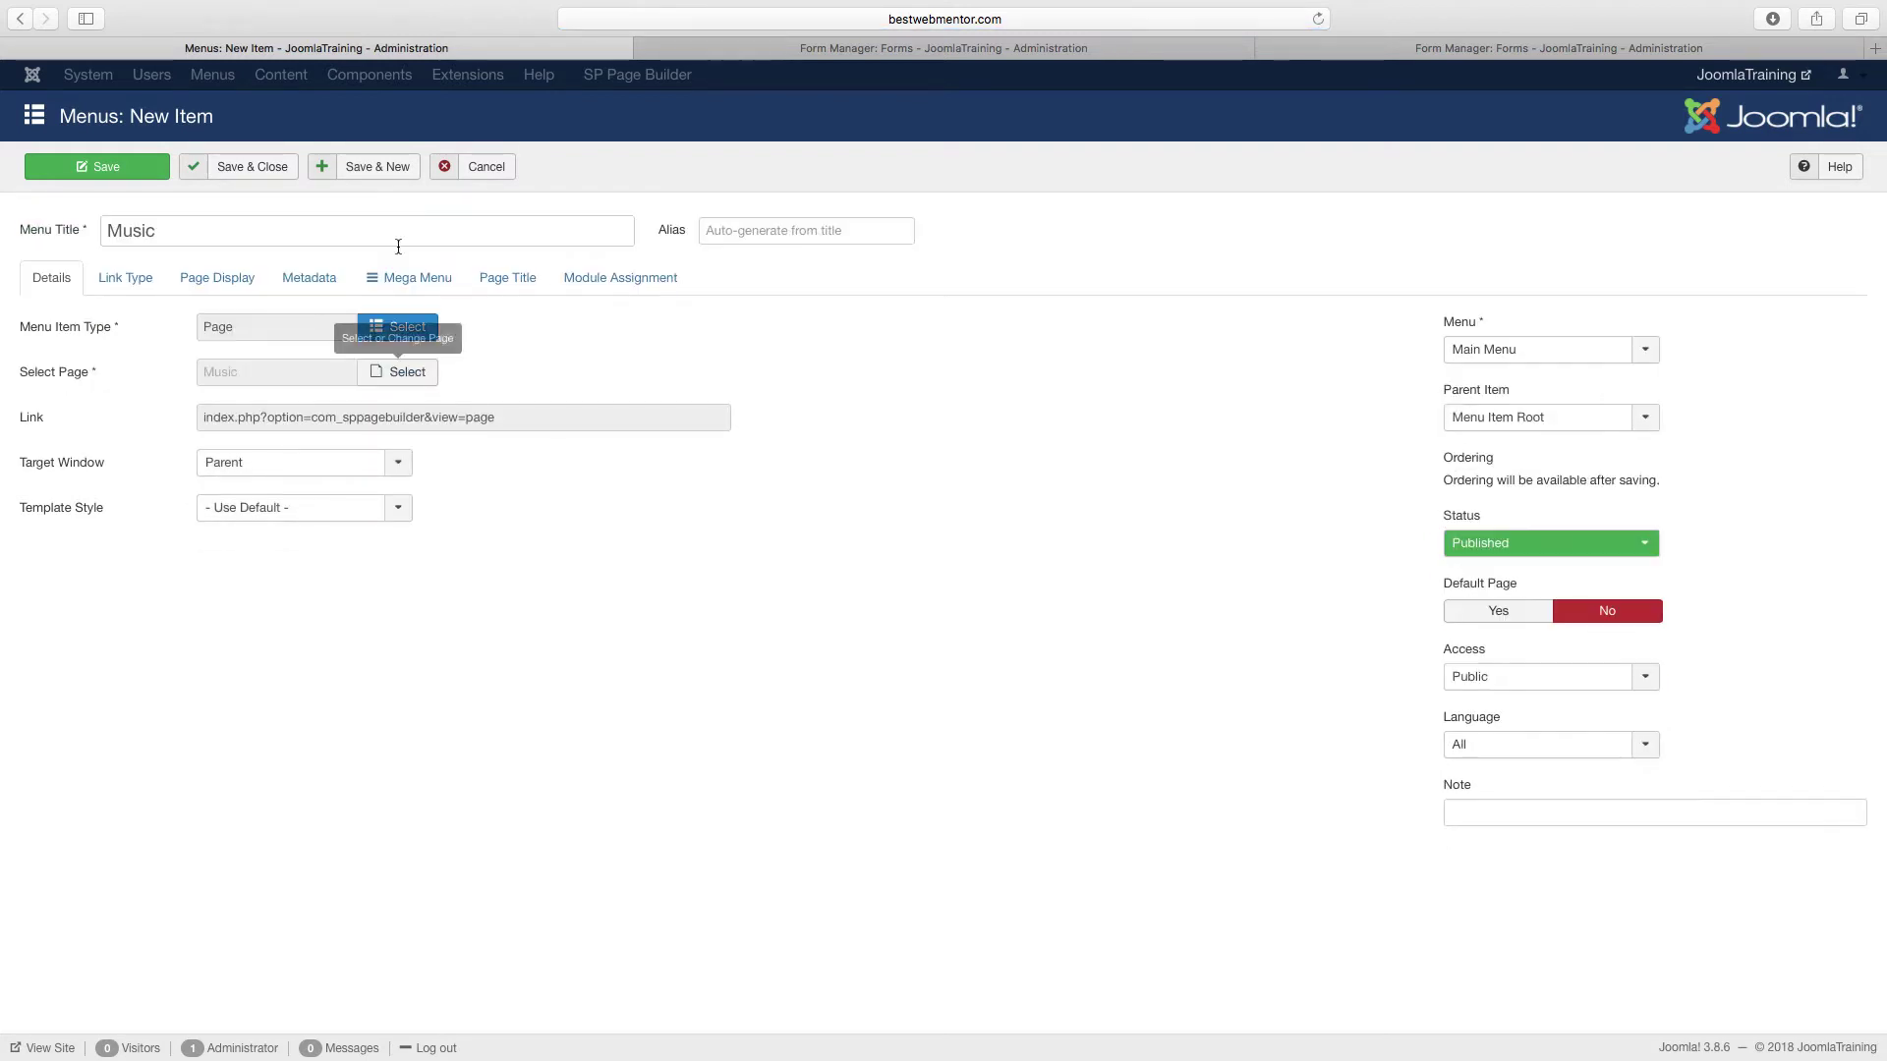
{"action": "left_click", "coordinate": [380, 168]}
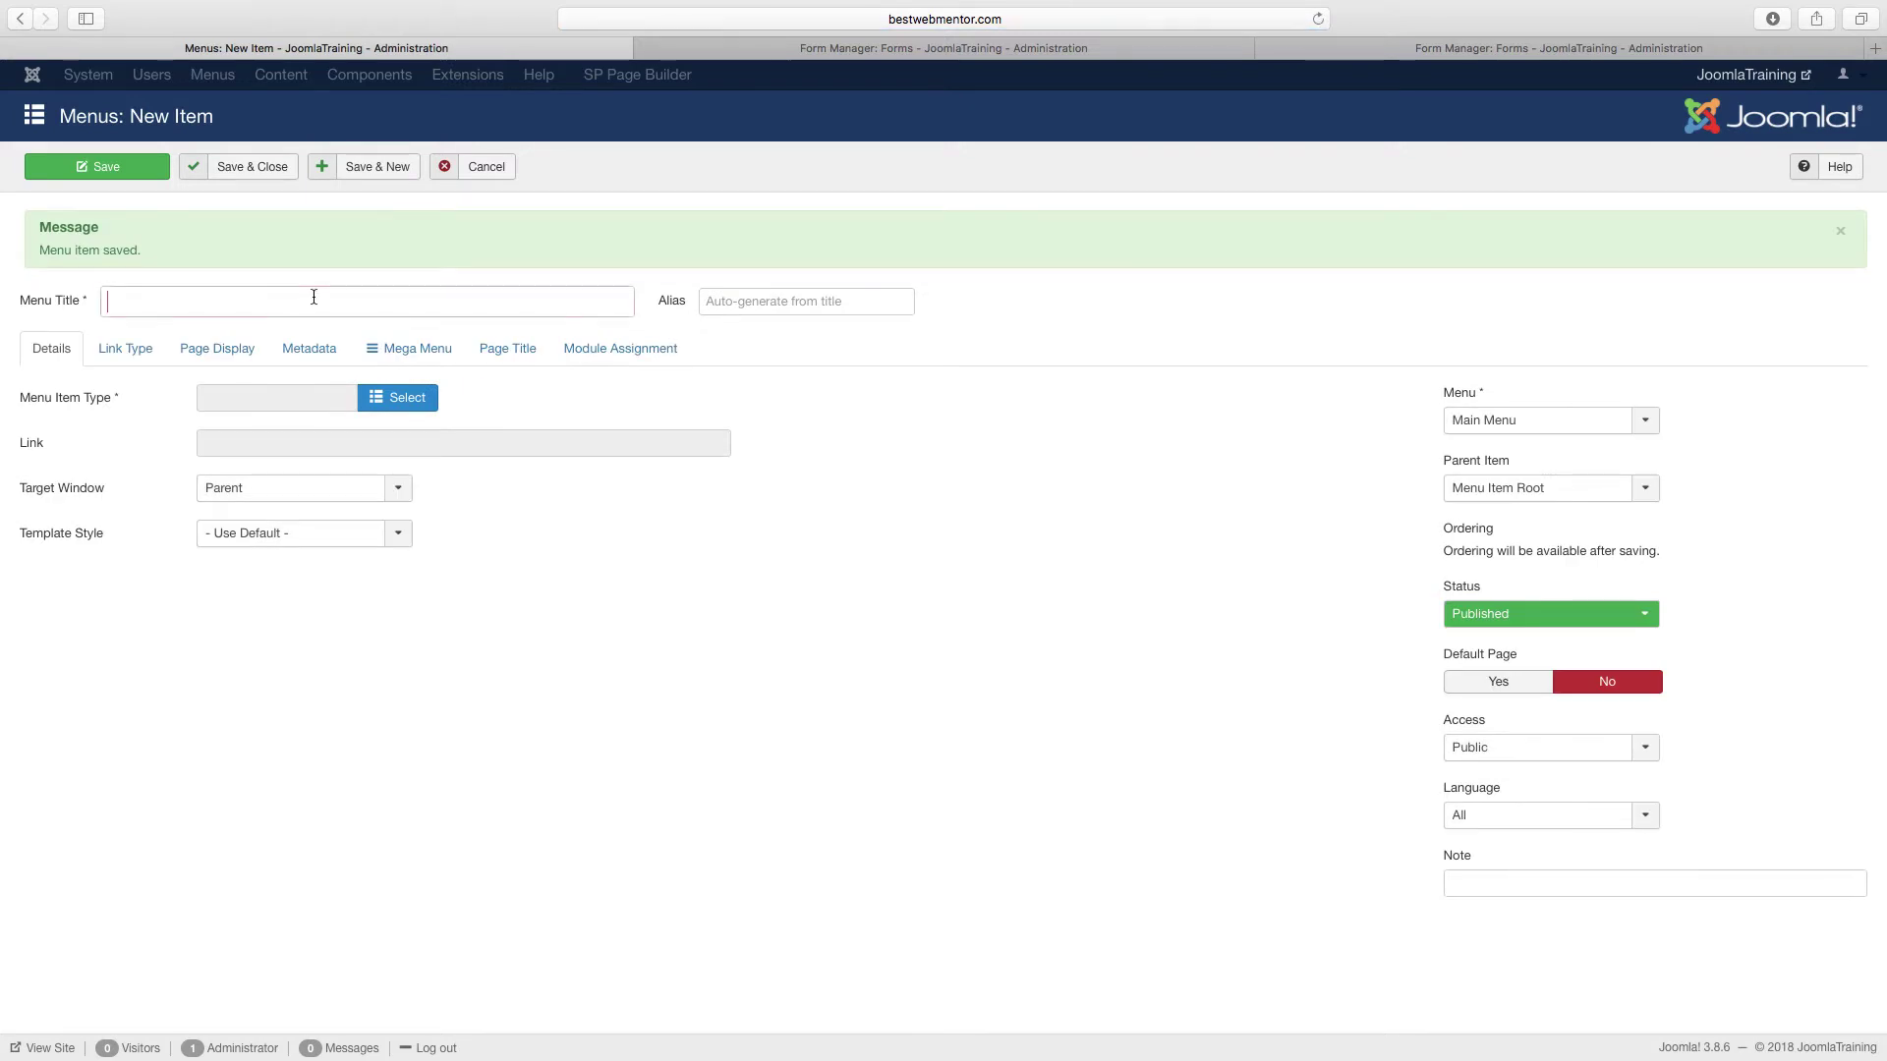
{"action": "left_click", "coordinate": [315, 299]}
{"action": "type", "text": "Electronics"}
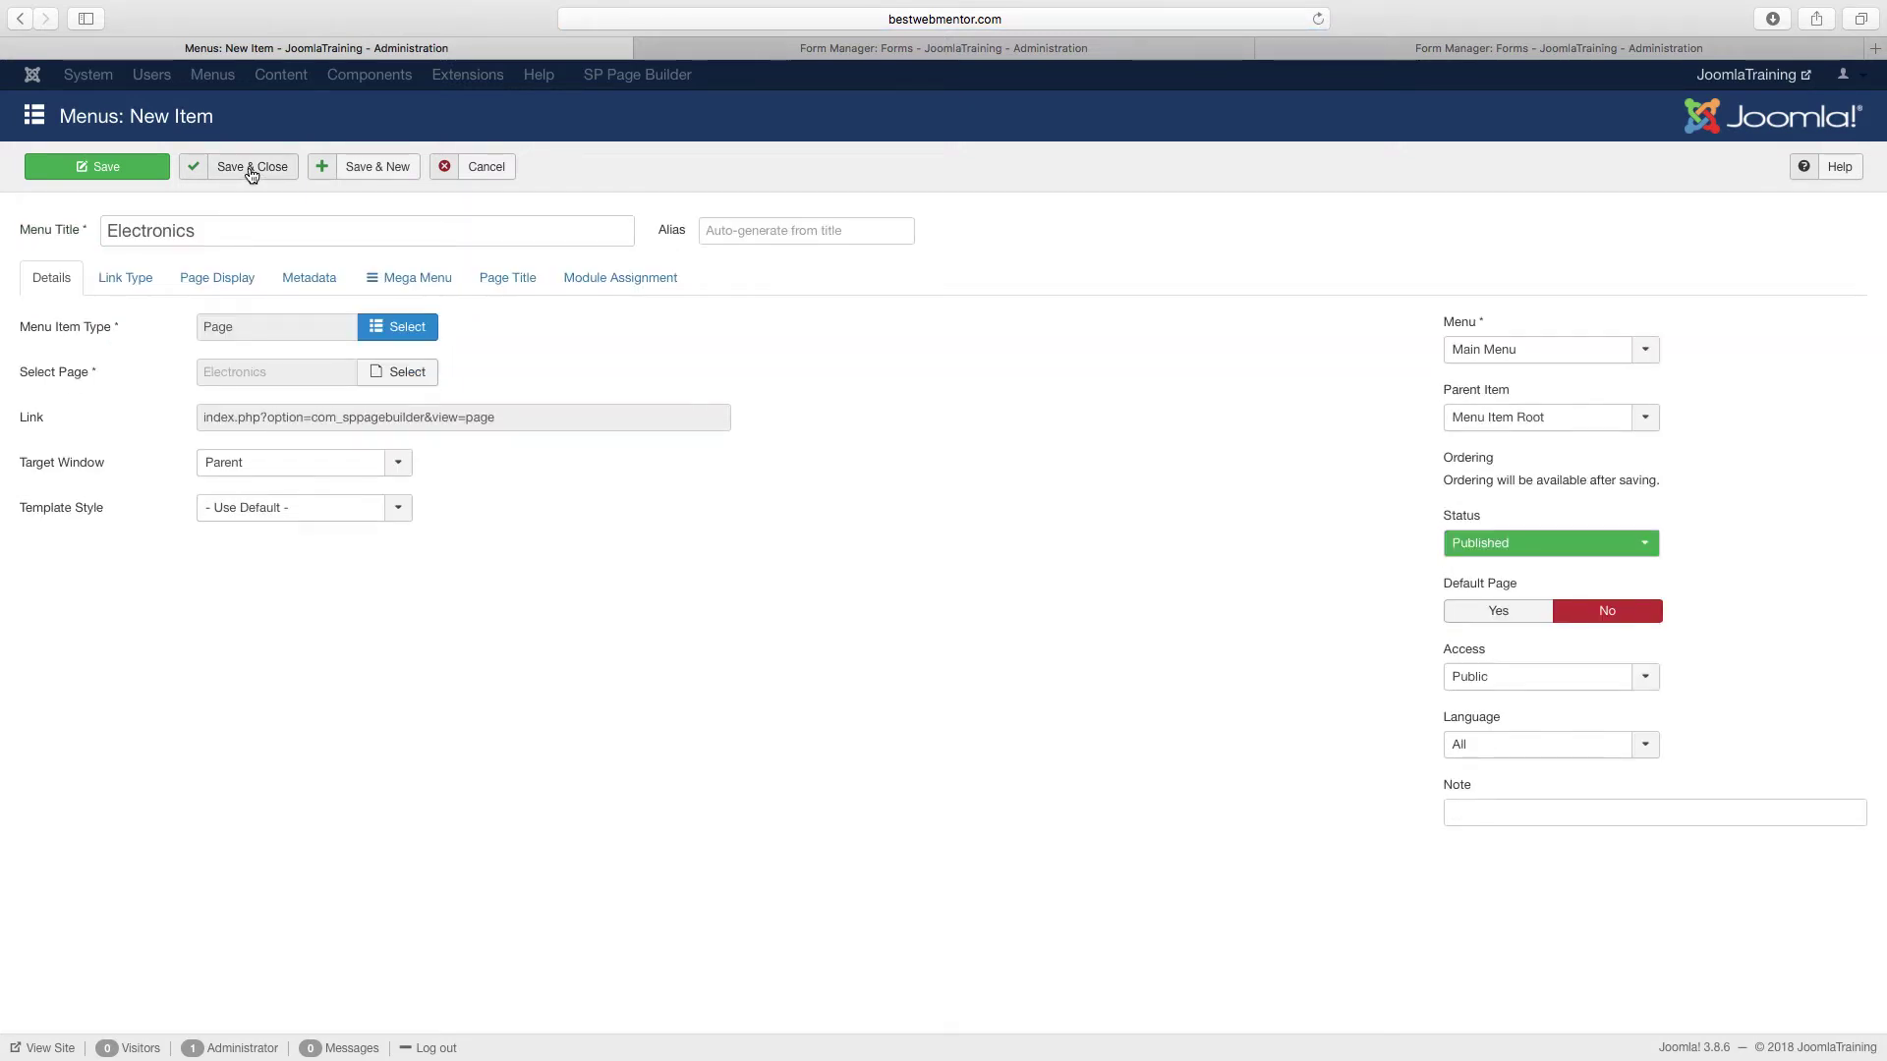
{"action": "left_click", "coordinate": [252, 169]}
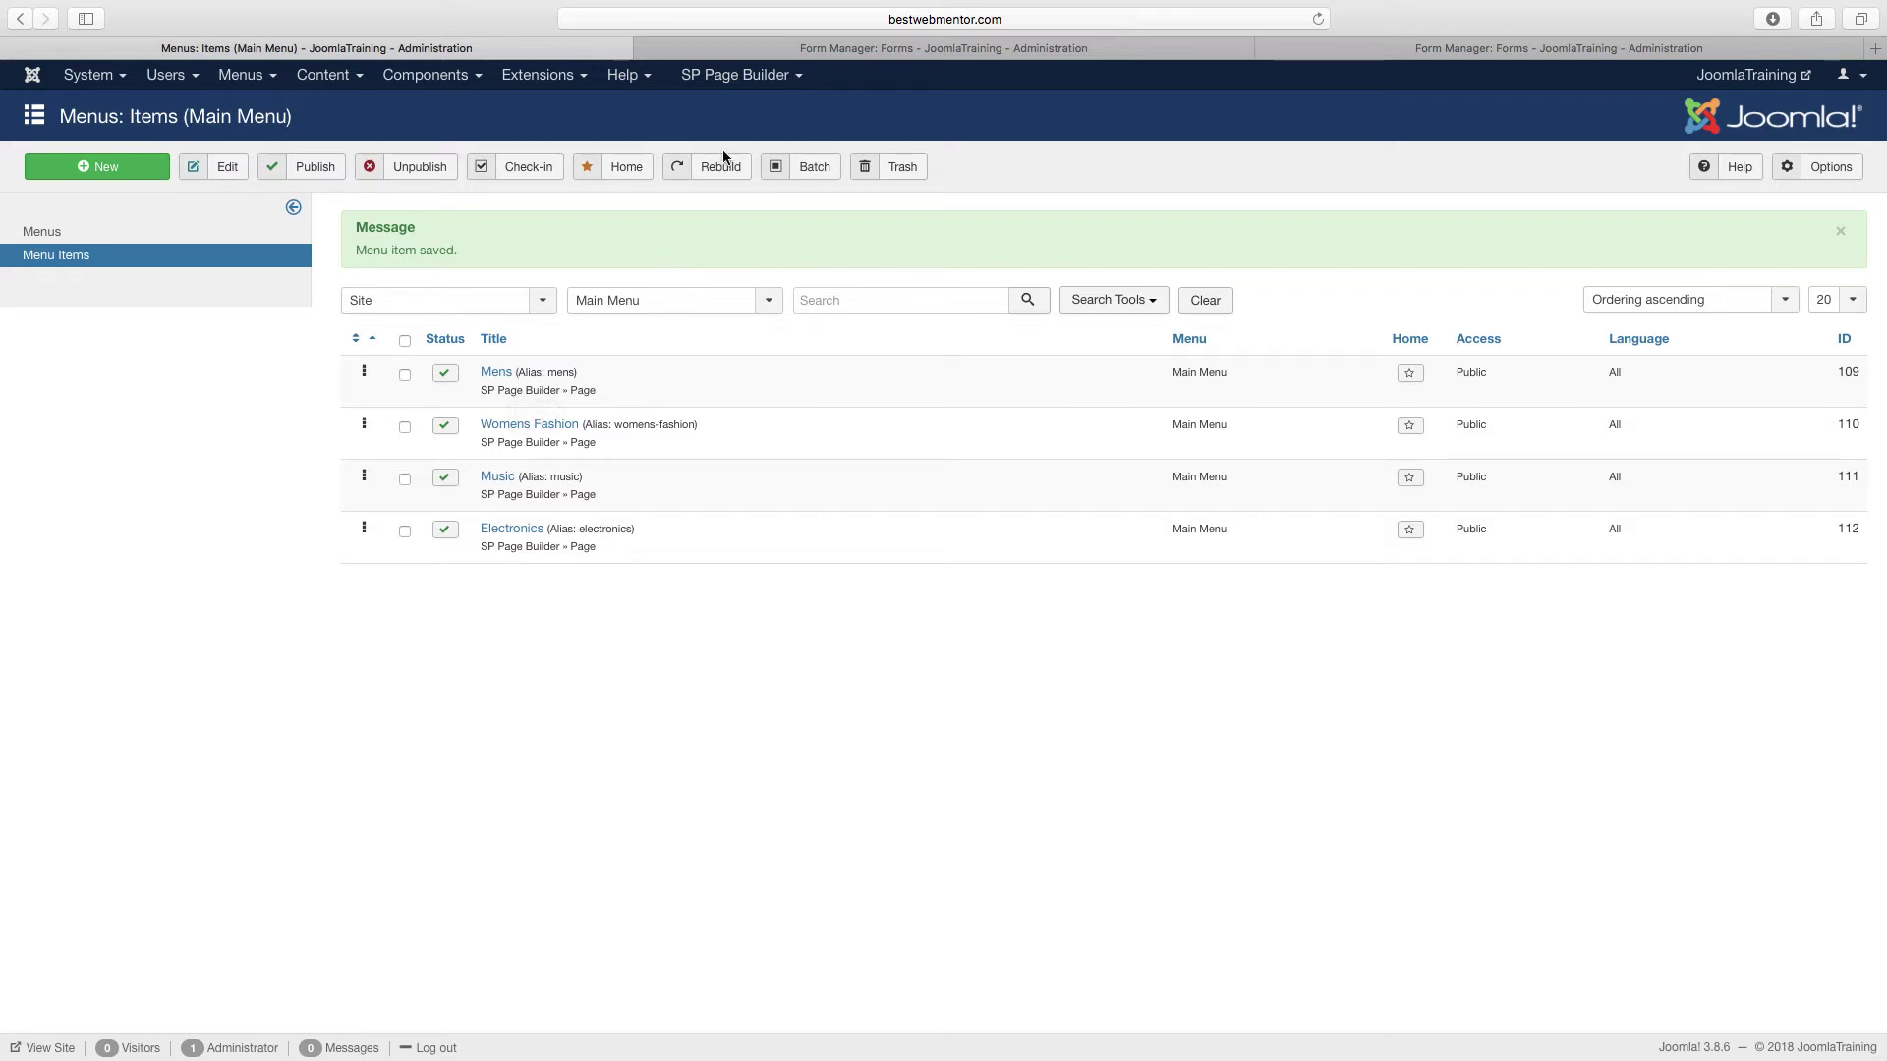
Step: Start a blank new page through SP Page Builder's Add New Page
{"action": "left_click", "coordinate": [754, 78]}
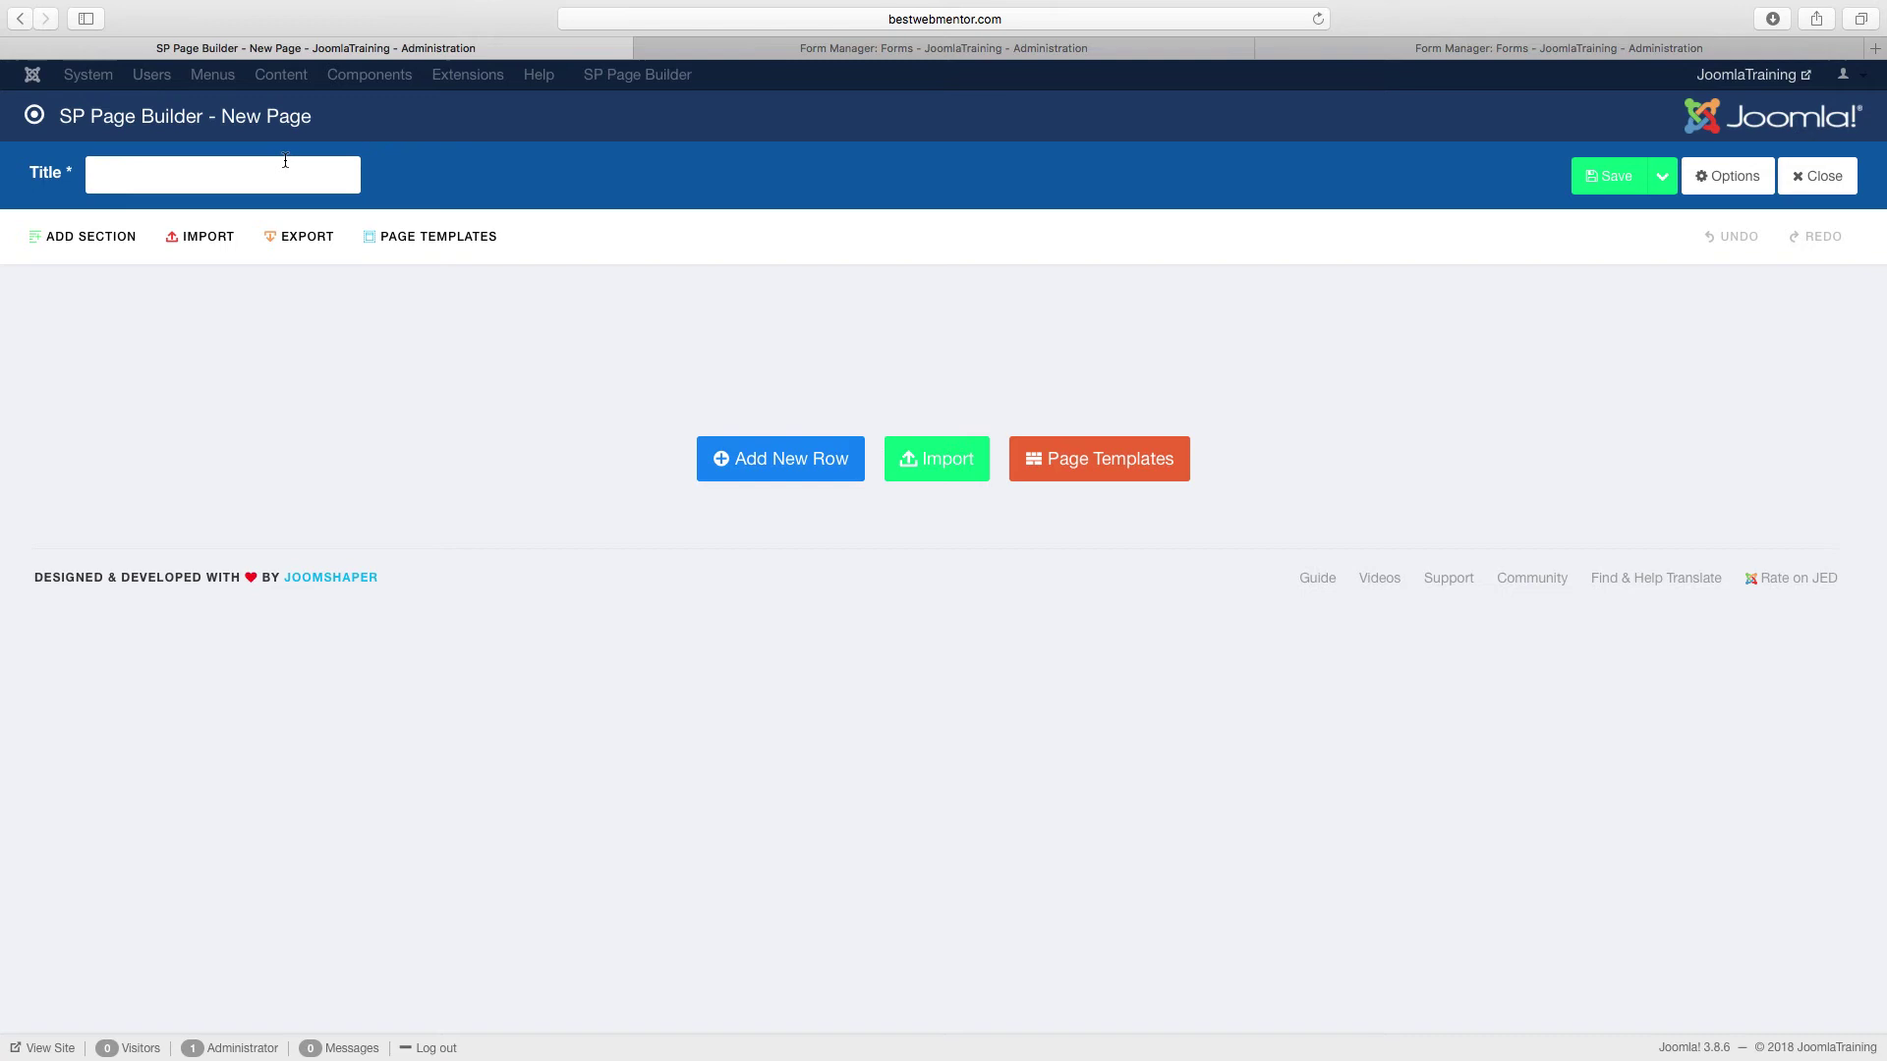
Step: Title the page 'Shopping Cart Home', add one row with four equal columns, and save
{"action": "type", "text": "Shopping Cart Home"}
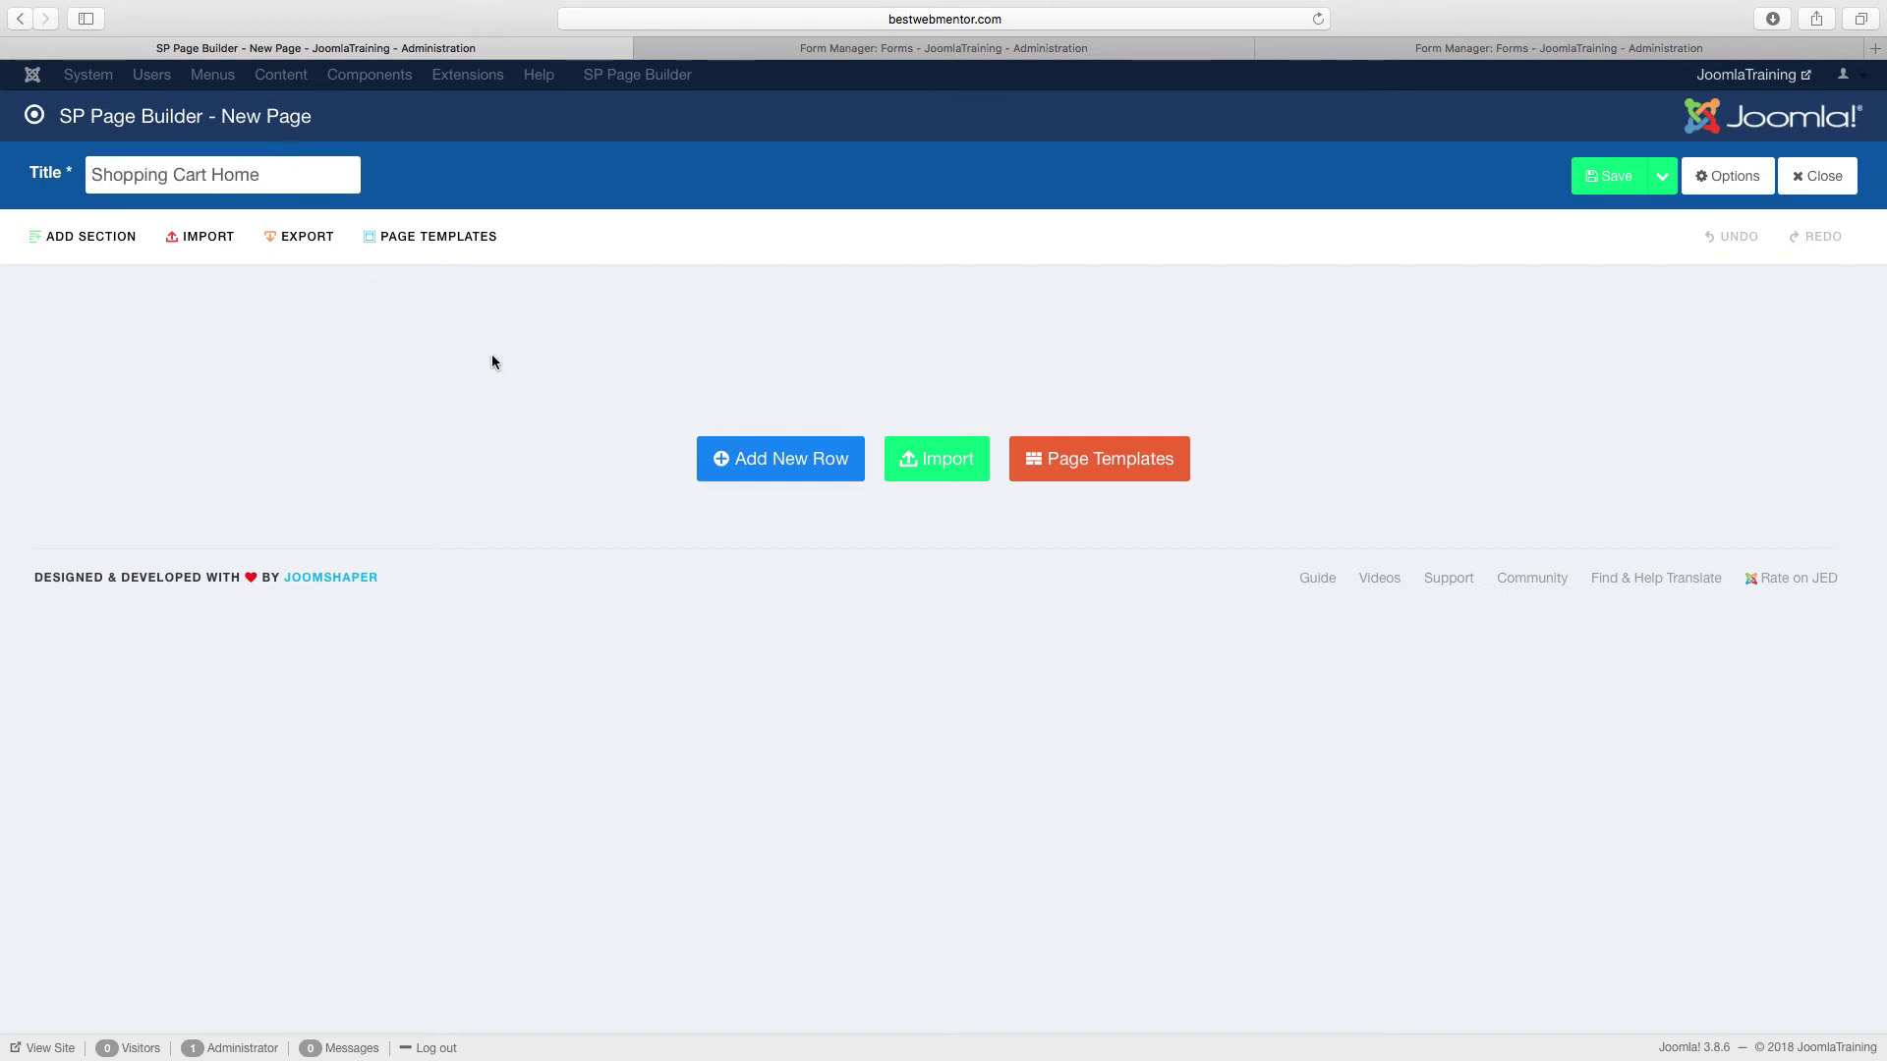
{"action": "left_click", "coordinate": [796, 462]}
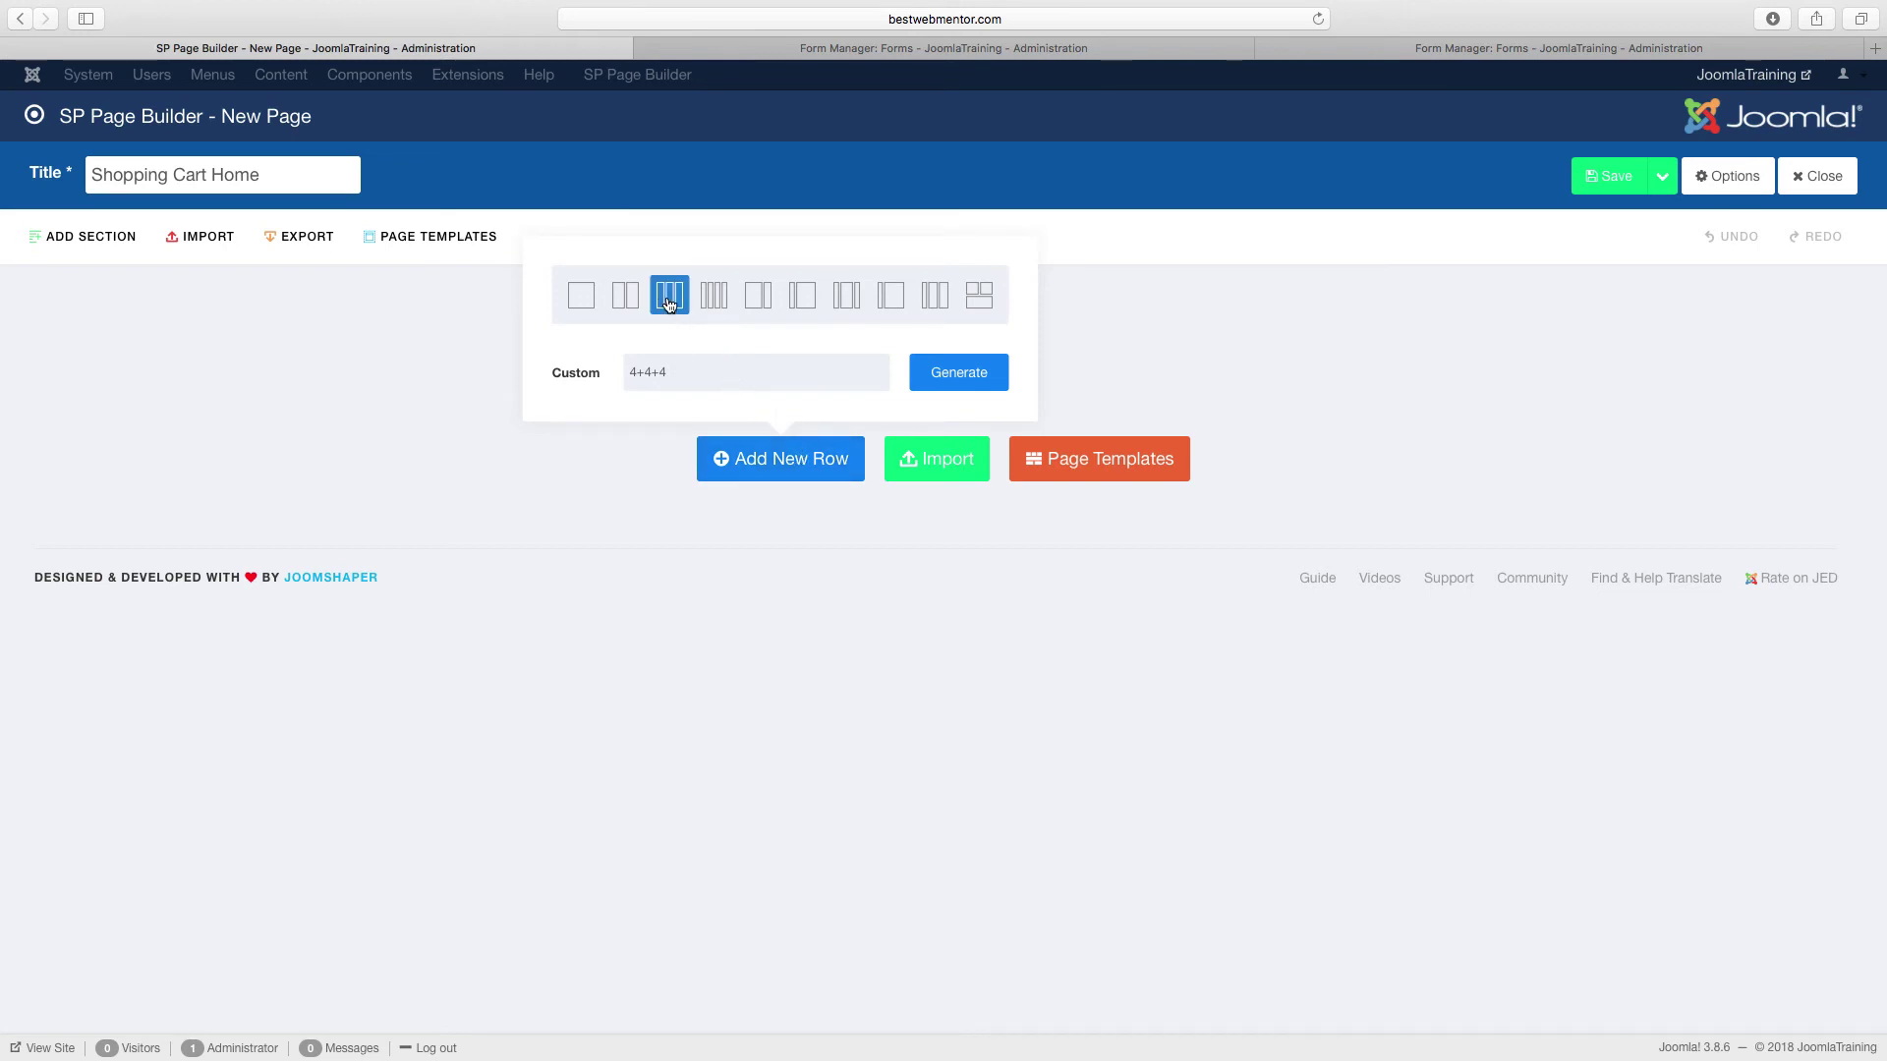
{"action": "left_click", "coordinate": [716, 307]}
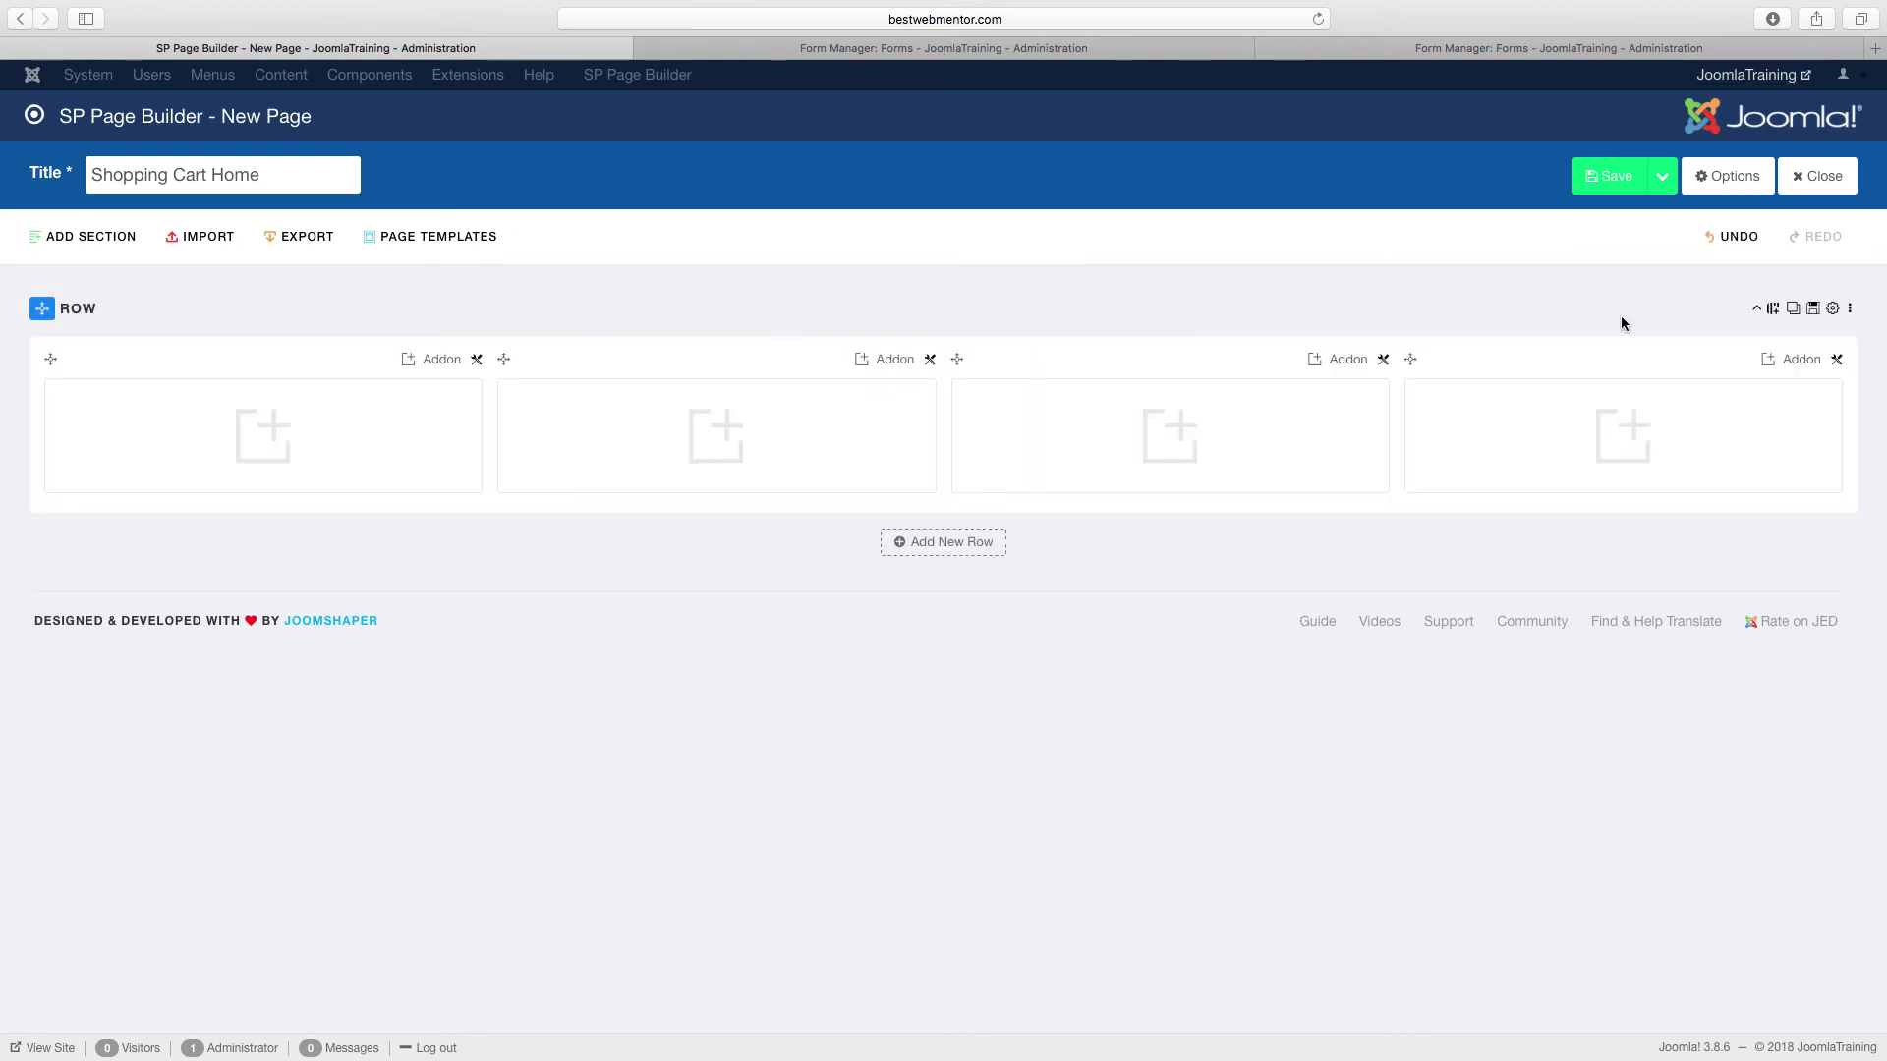
{"action": "left_click", "coordinate": [1599, 187]}
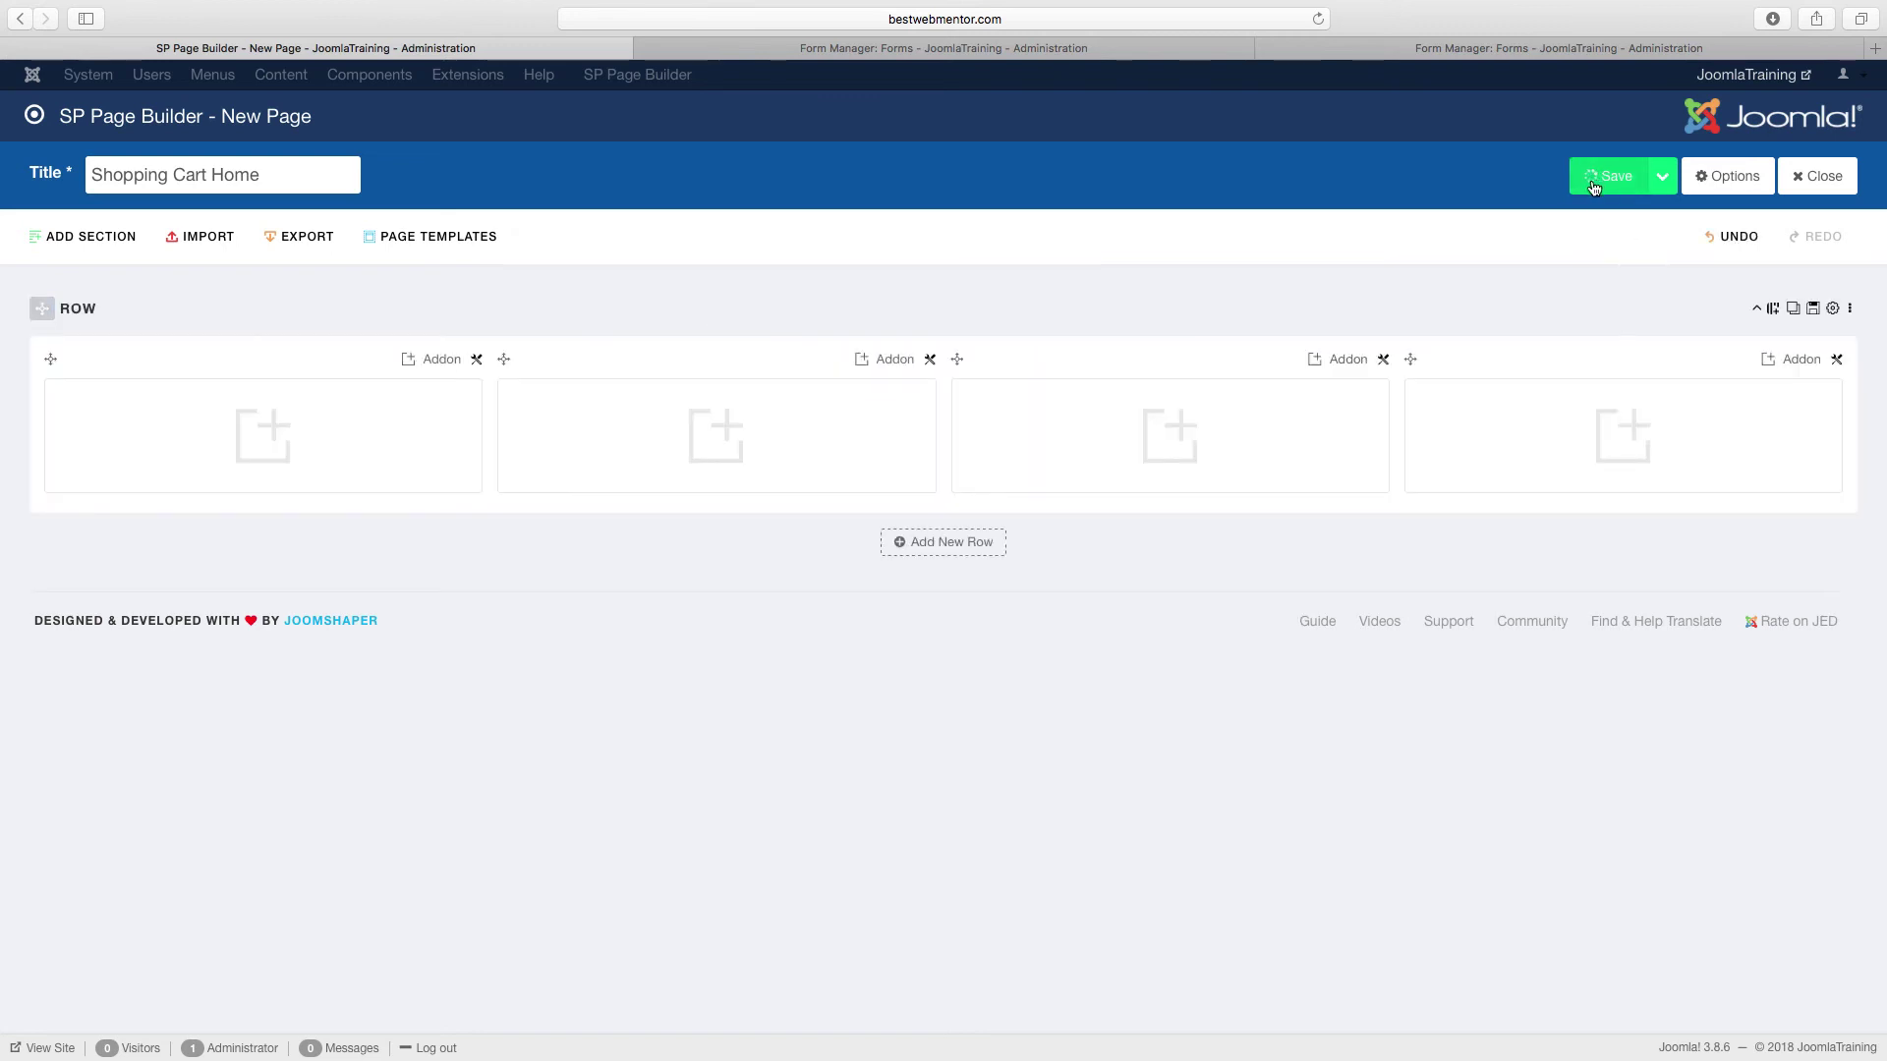
Step: Set Open Graph title 'Shopping Cart Home', description 'Shopping cart hom', and image product25.jpg
{"action": "left_click", "coordinate": [1726, 178]}
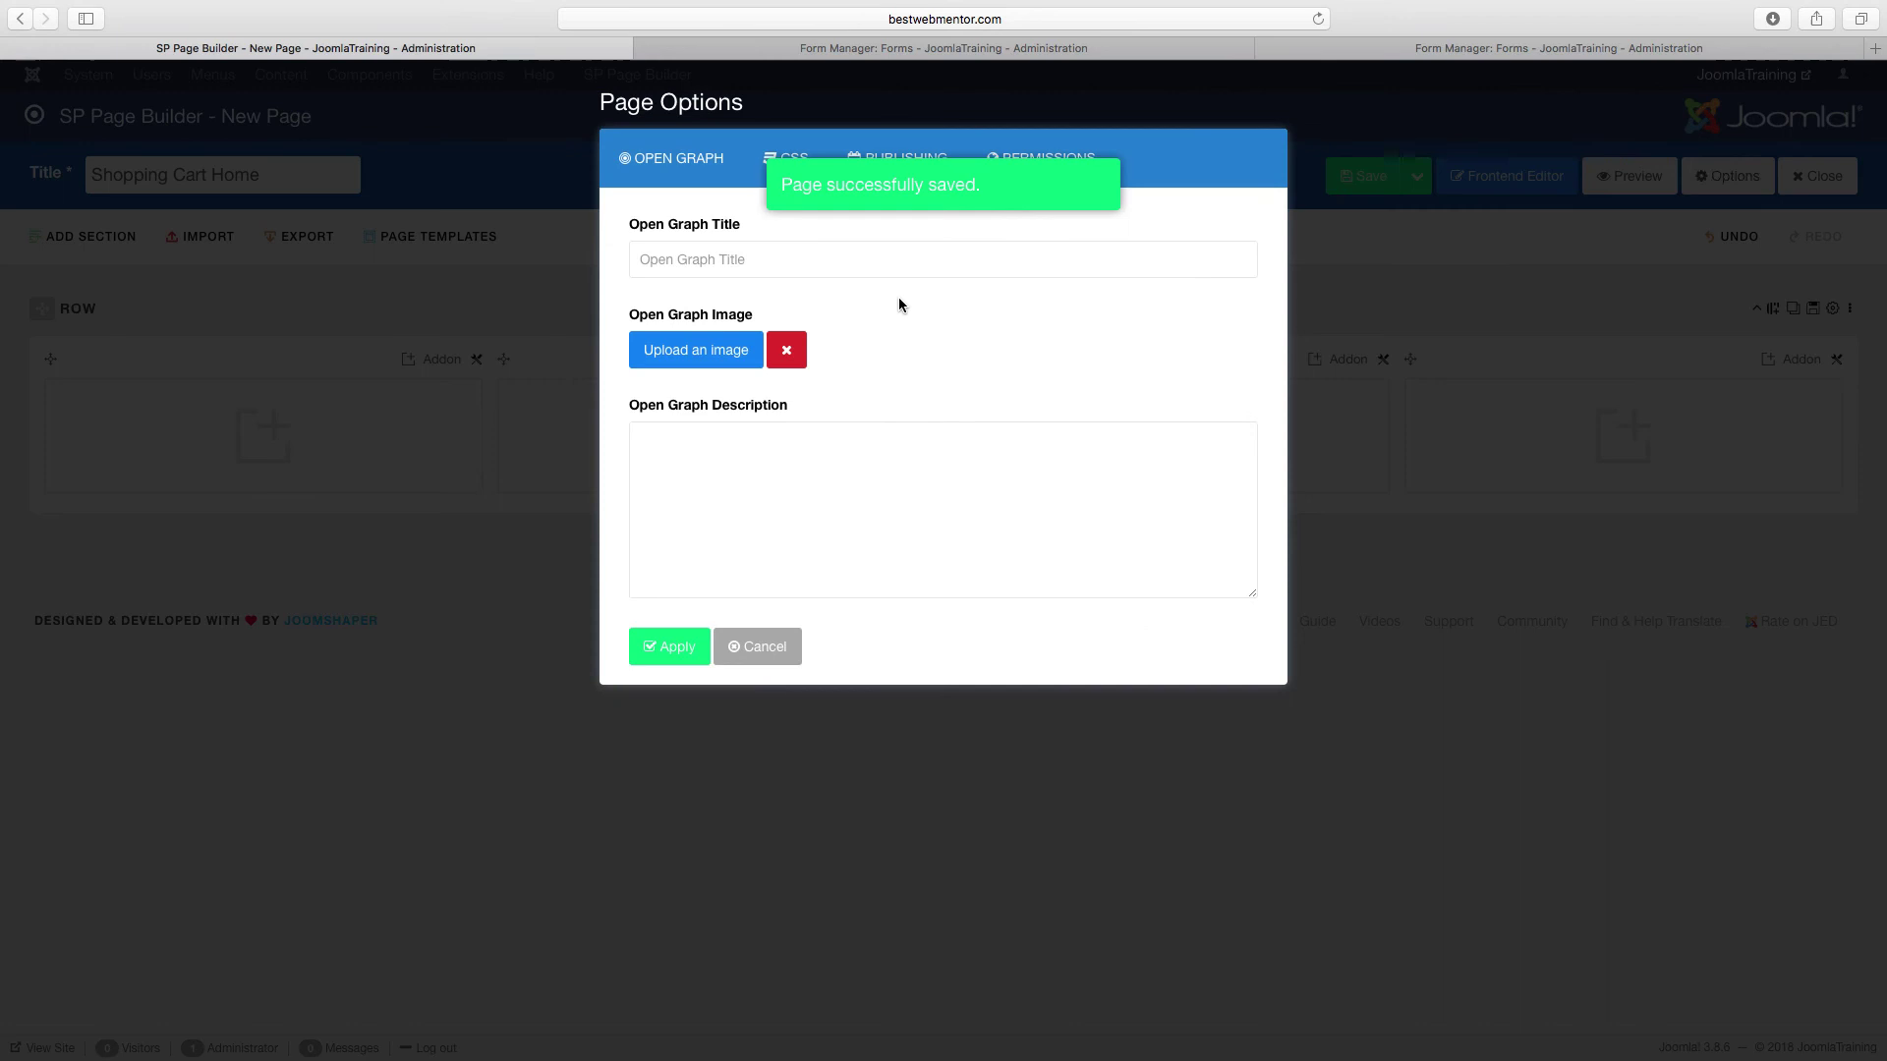
{"action": "left_click", "coordinate": [897, 274]}
{"action": "type", "text": "Shopp"}
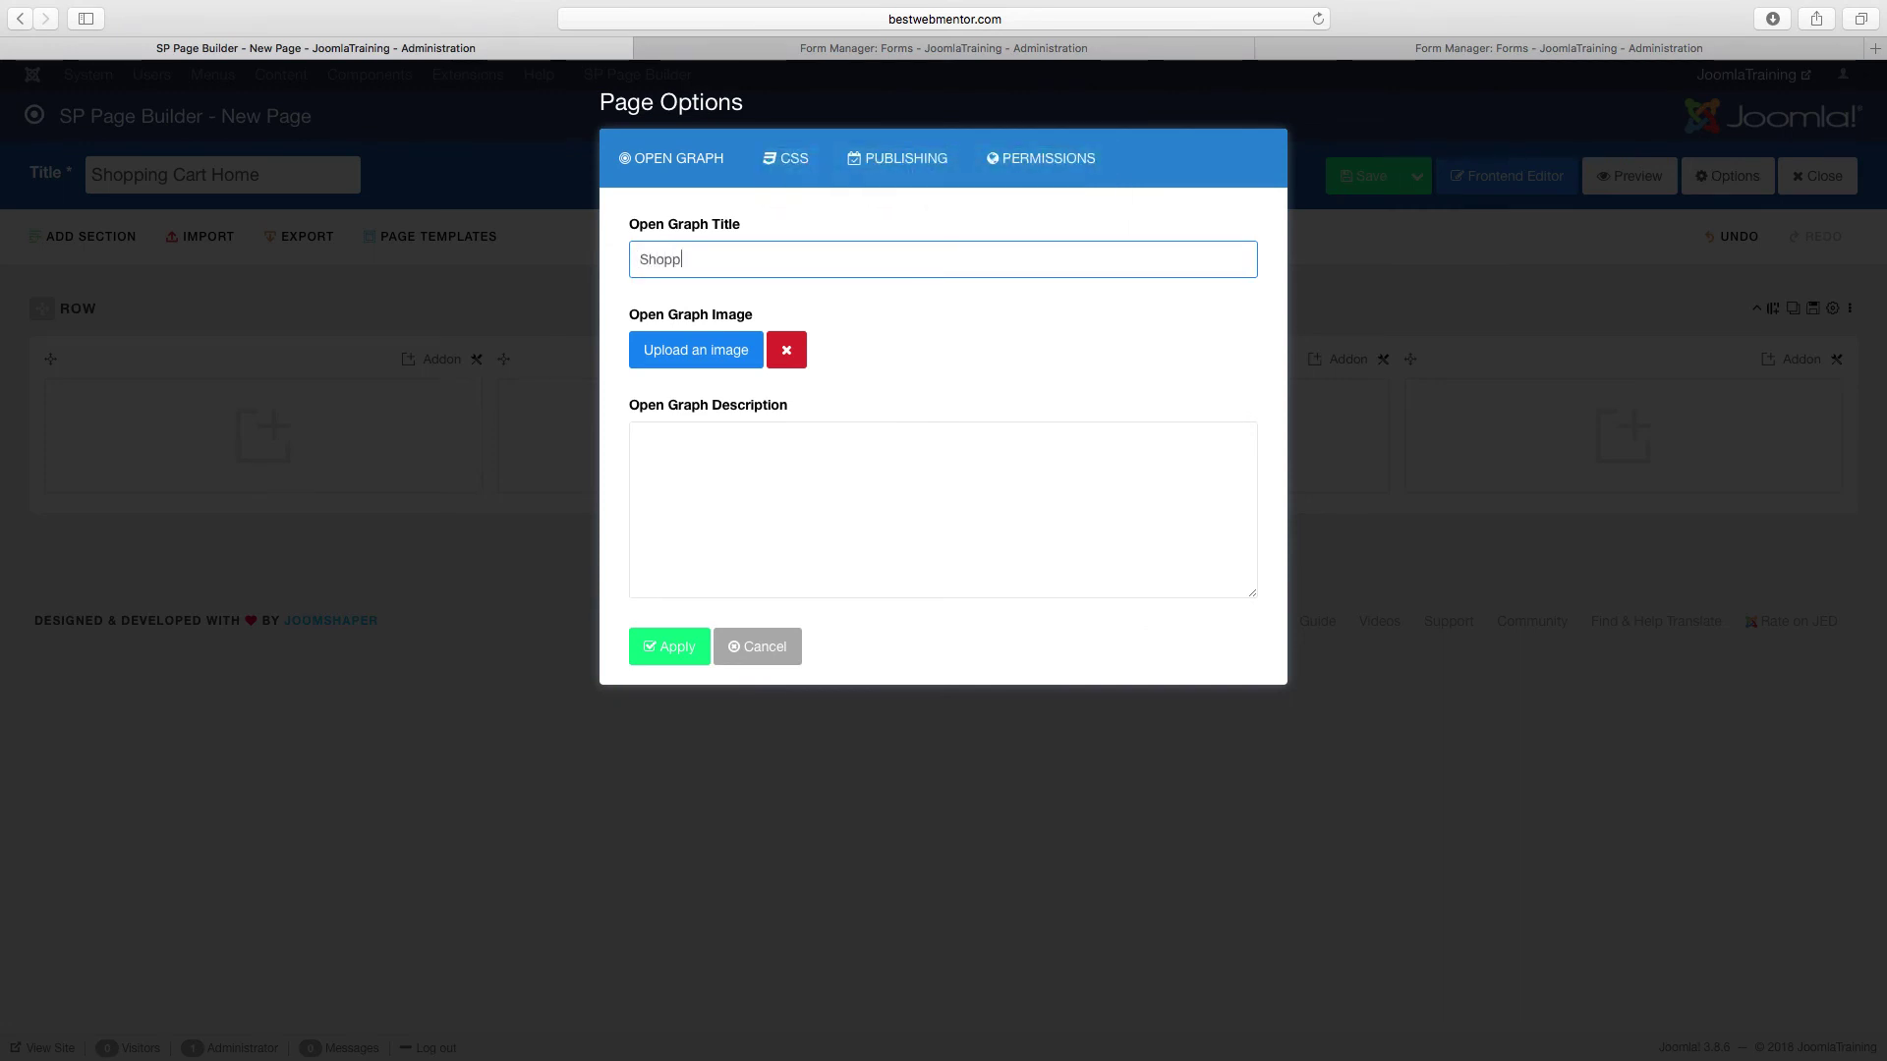
{"action": "type", "text": "ing Cart Home"}
{"action": "left_click", "coordinate": [923, 503]}
{"action": "type", "text": "Shopping"}
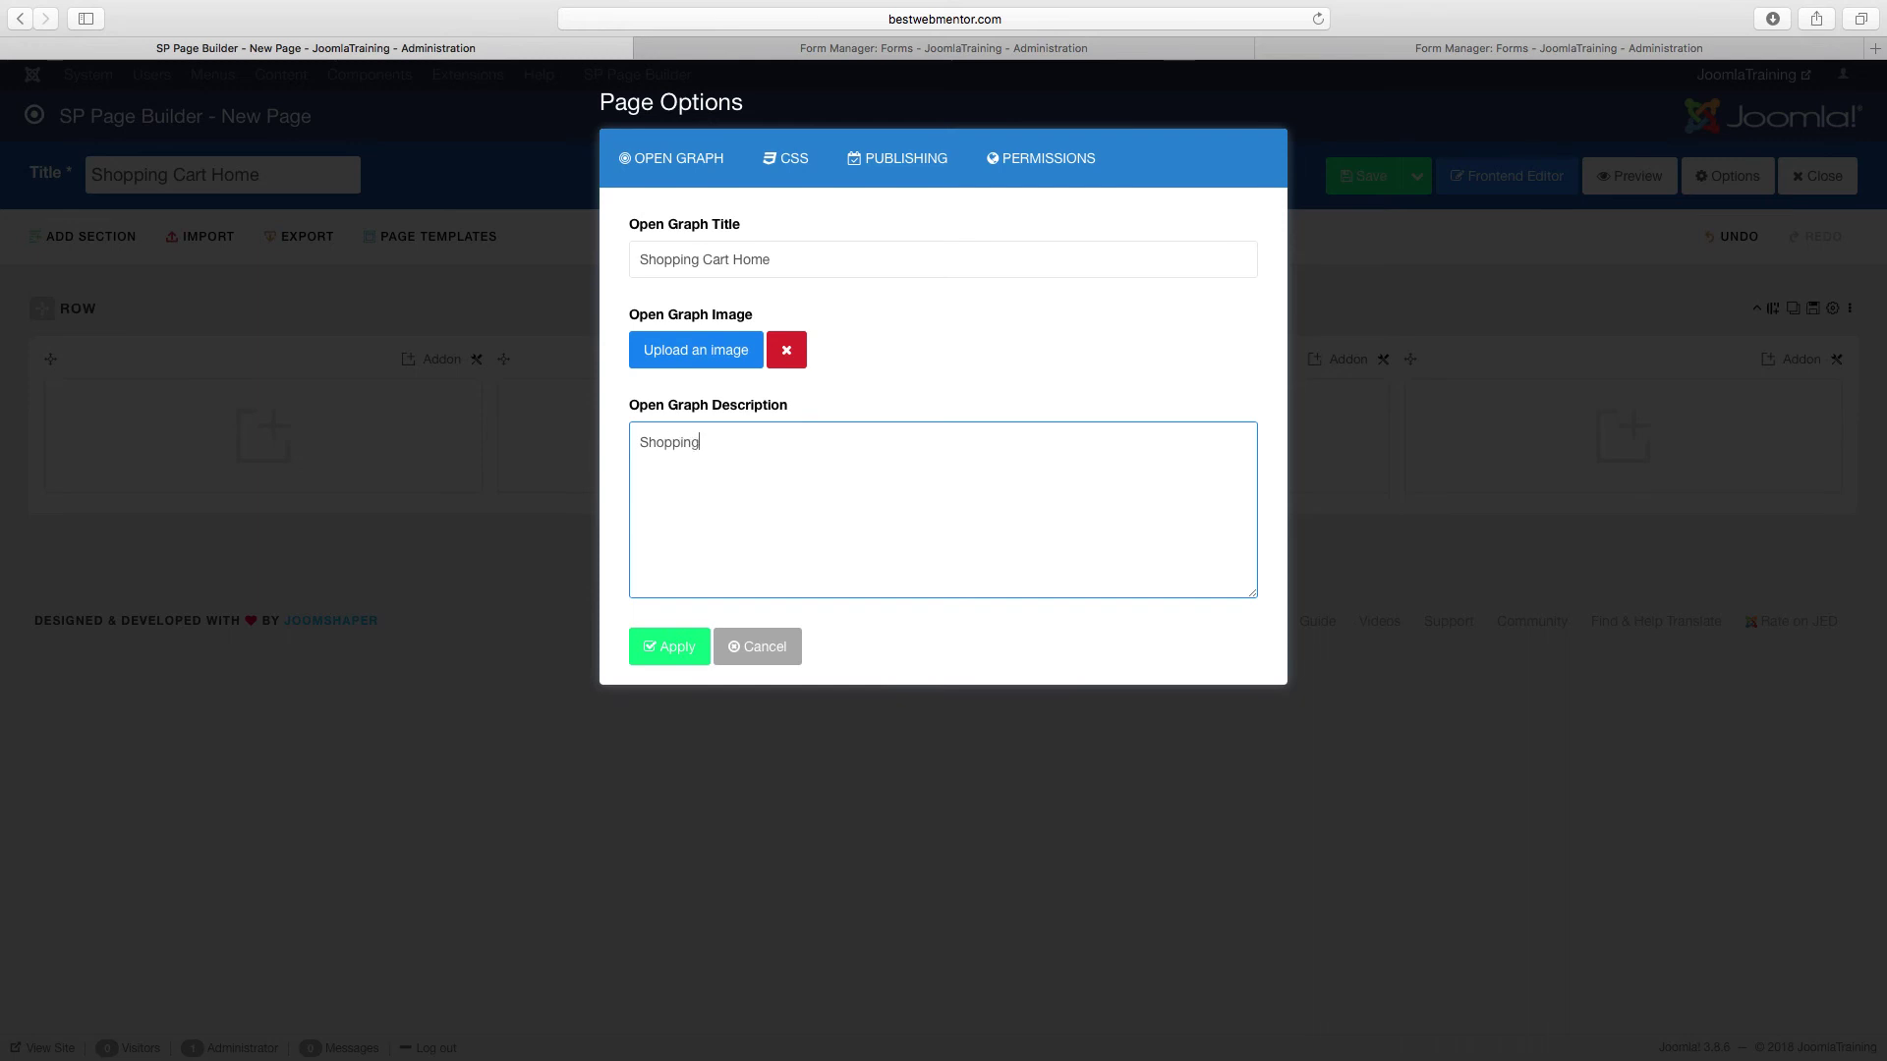
{"action": "type", "text": " cart home"}
{"action": "left_click", "coordinate": [707, 356]}
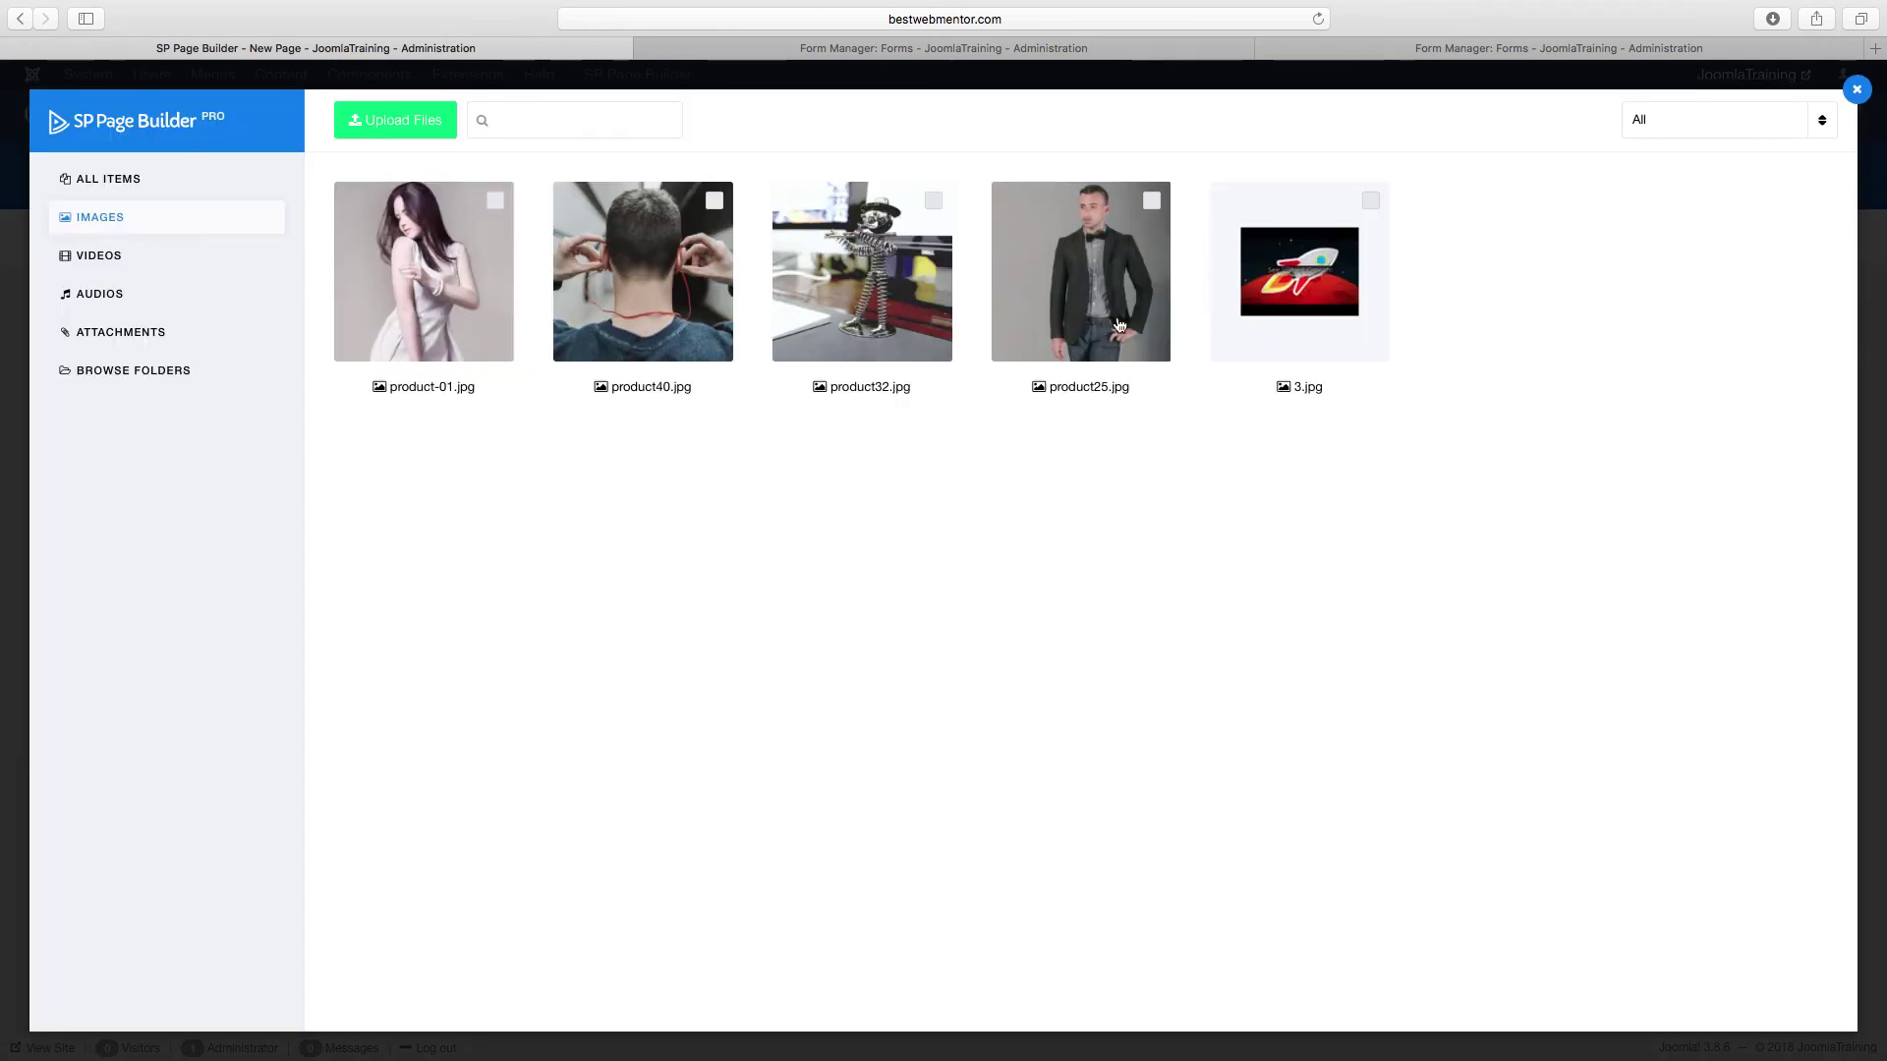
{"action": "left_click", "coordinate": [1110, 285]}
{"action": "left_click", "coordinate": [368, 119]}
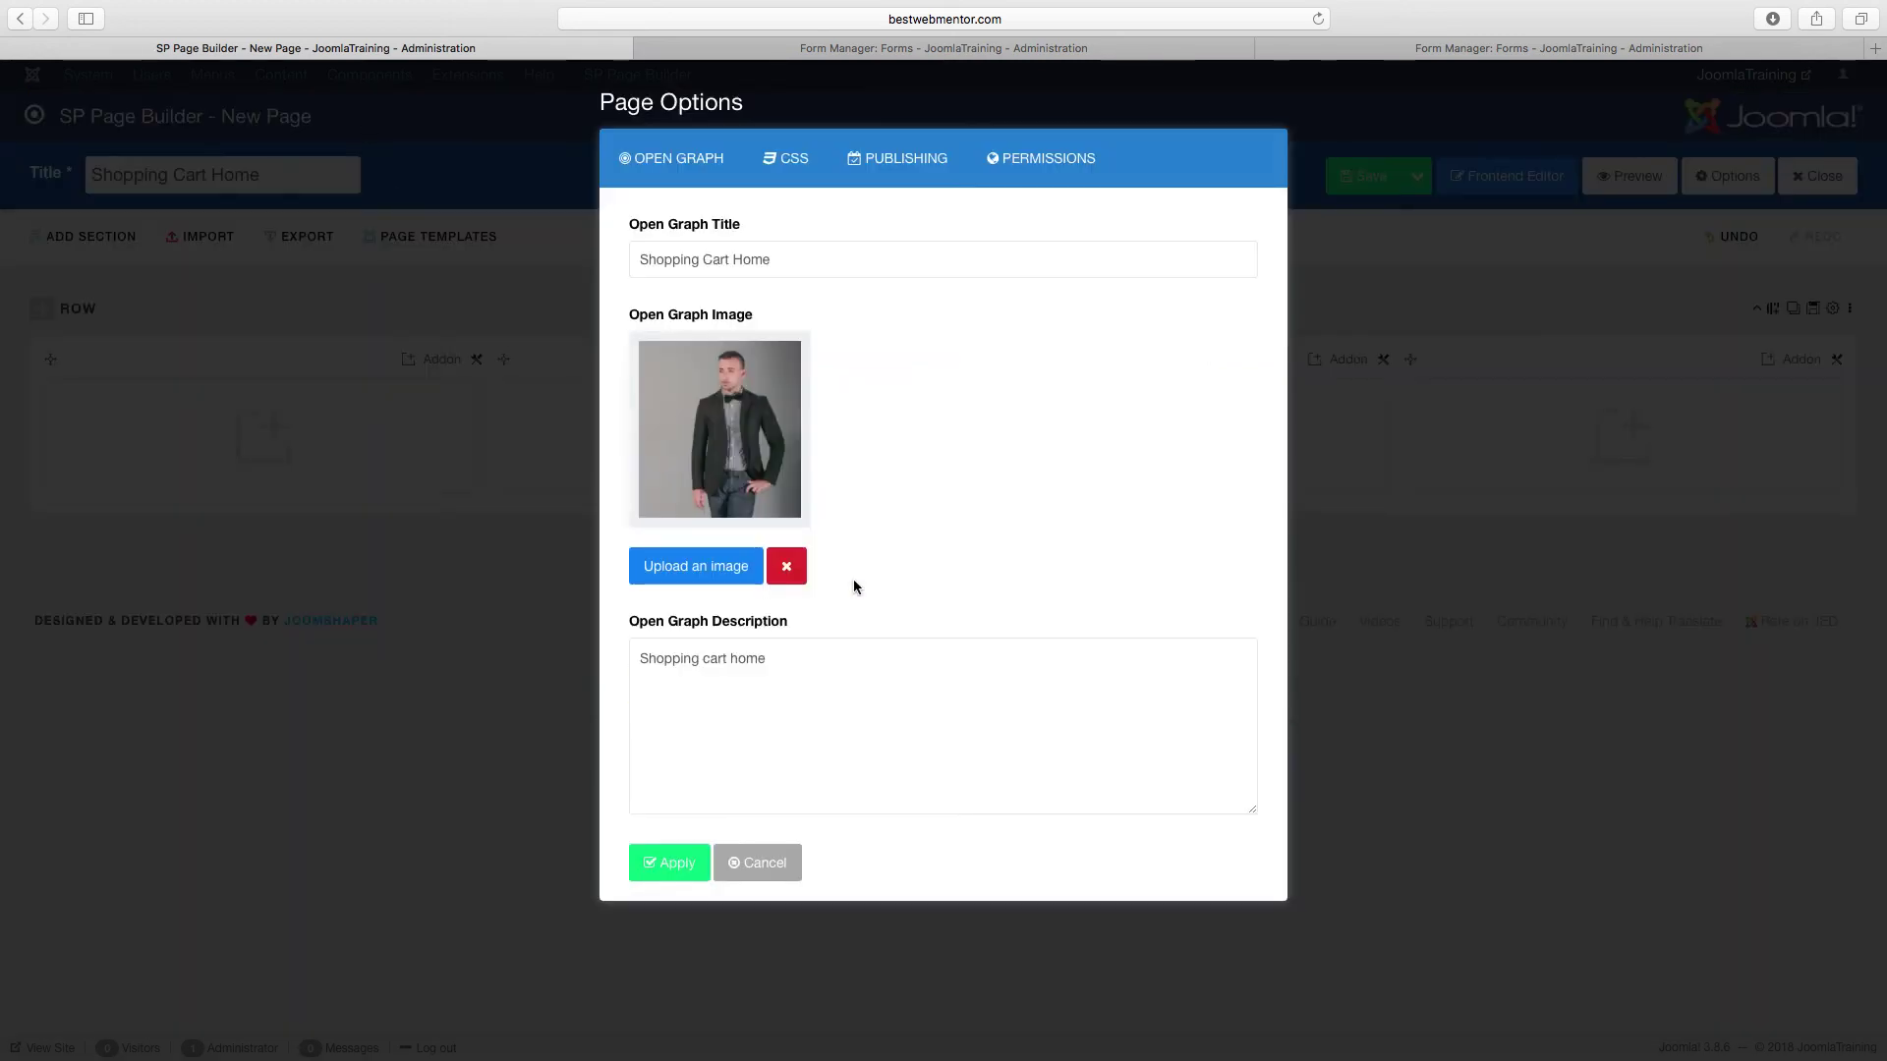
{"action": "left_click", "coordinate": [676, 863]}
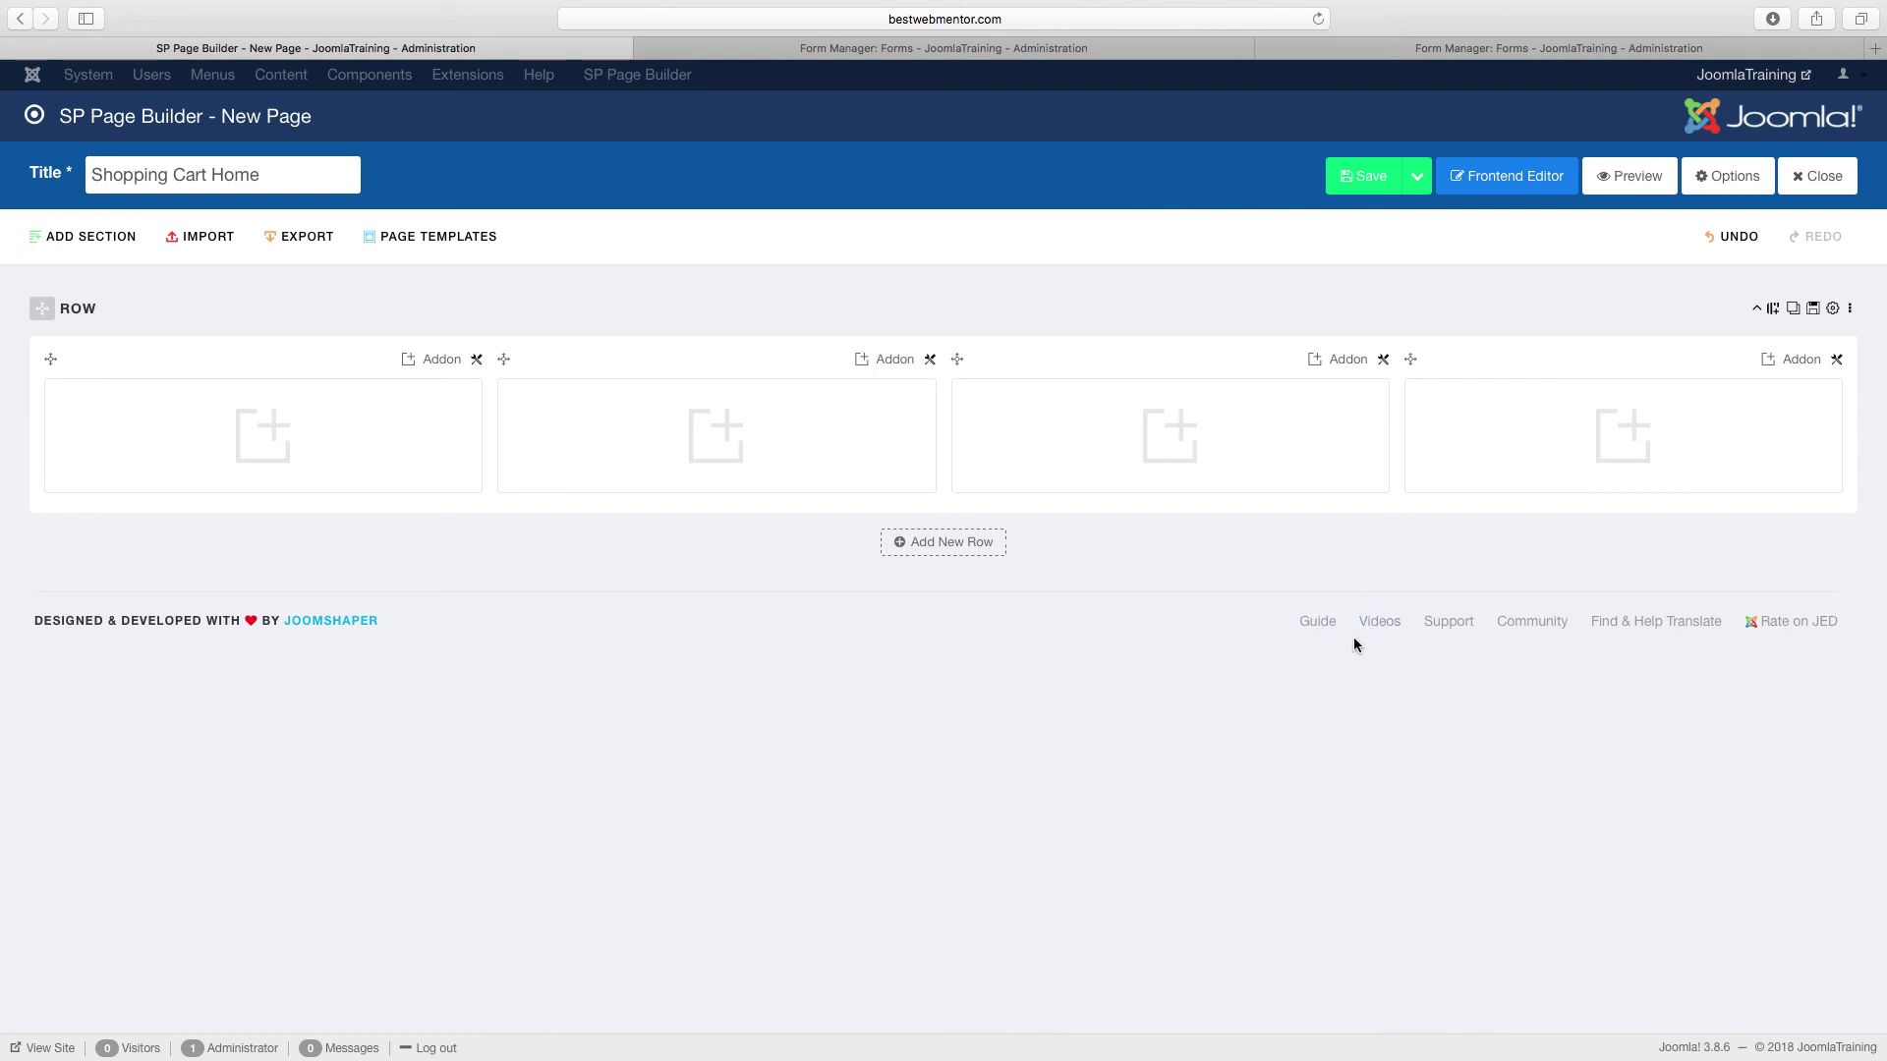
Step: Bring up the four-column row's style settings showing 50px top and bottom padding
{"action": "left_click", "coordinate": [1833, 311]}
{"action": "left_click", "coordinate": [735, 162]}
{"action": "scroll", "coordinate": [846, 383], "scroll_direction": "down", "scroll_amount": 1}
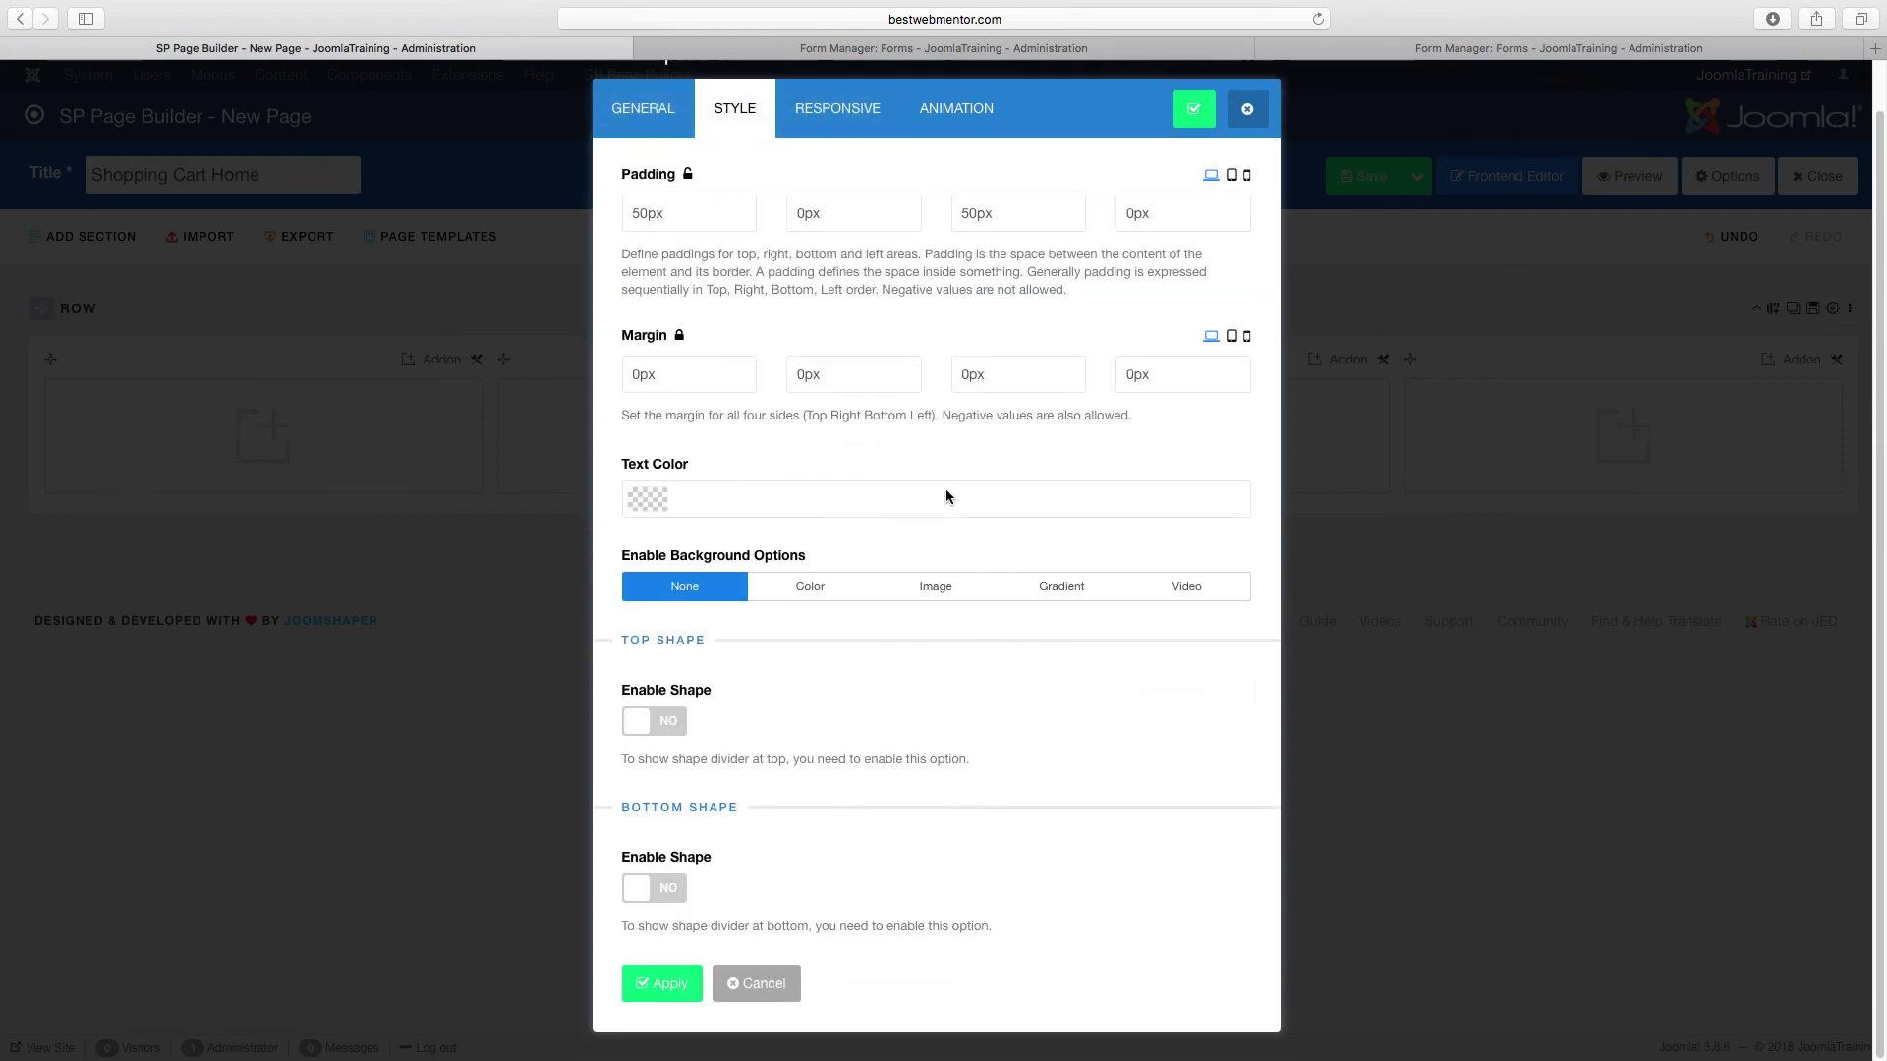